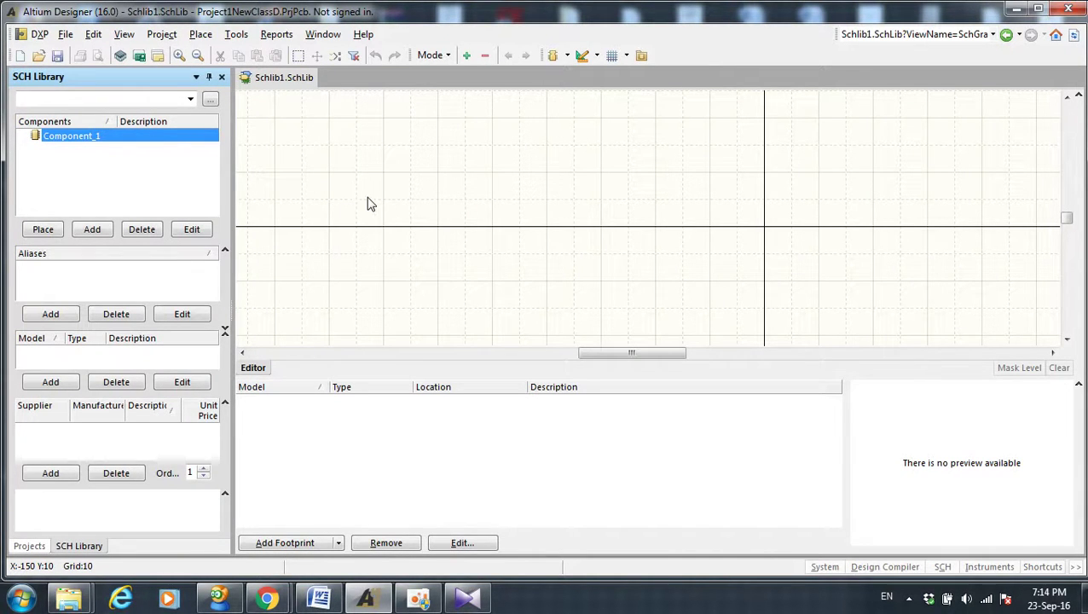
# Step: Save the schematic library to the Desktop as test1
pyautogui.click(68, 36)
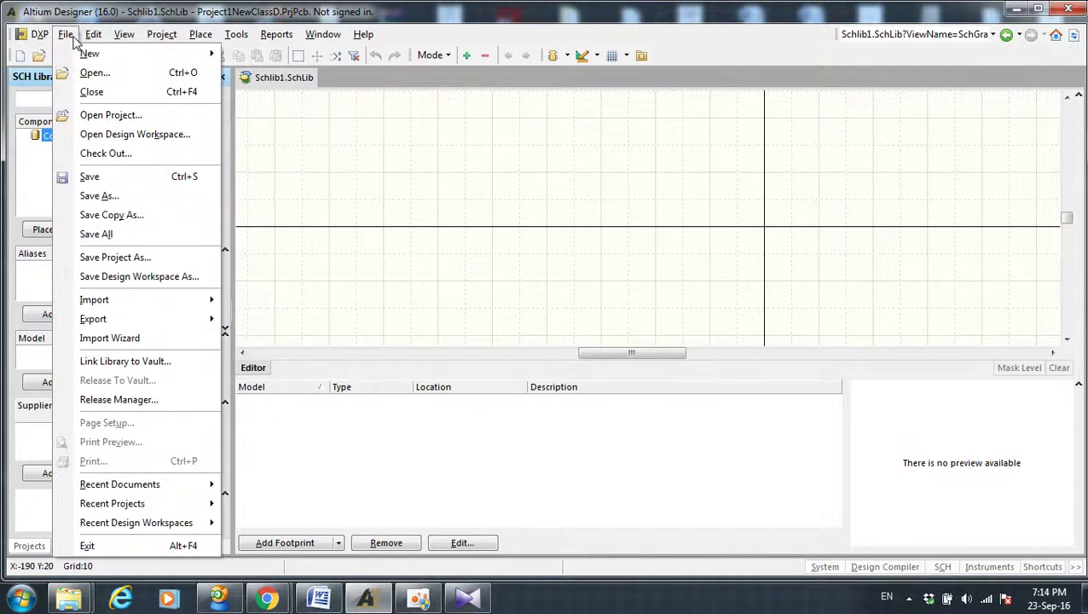
pyautogui.click(74, 181)
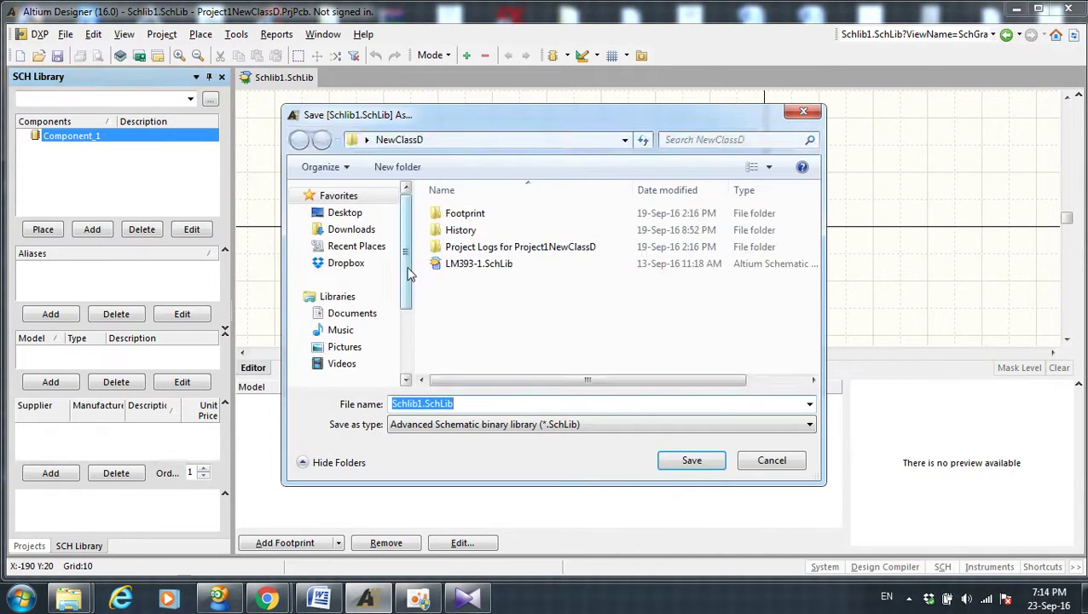
pyautogui.click(362, 220)
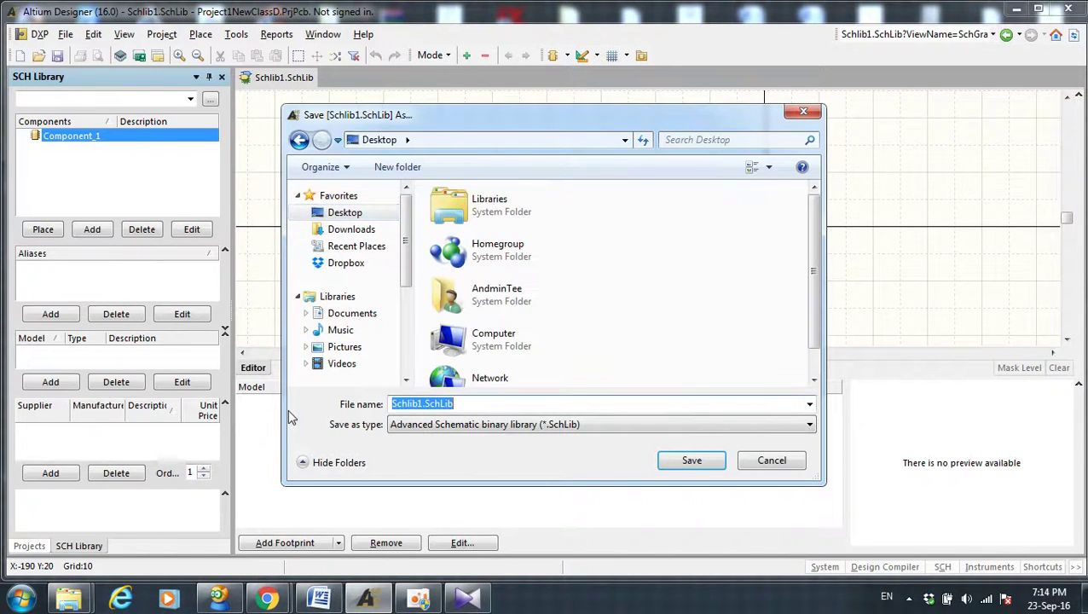
pyautogui.press('BackSpace')
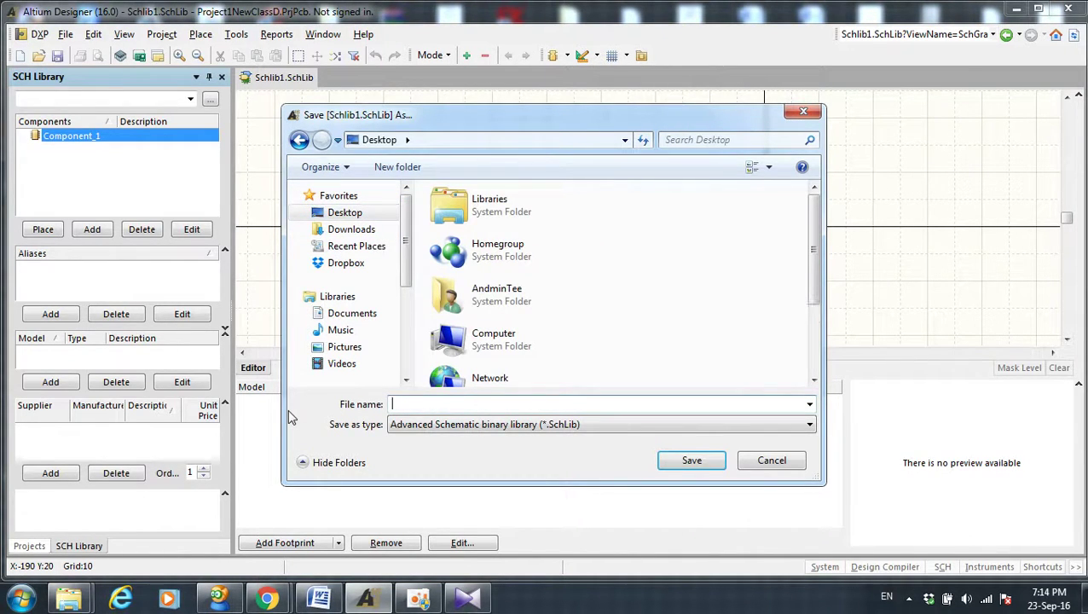
pyautogui.write('test1')
pyautogui.click(707, 461)
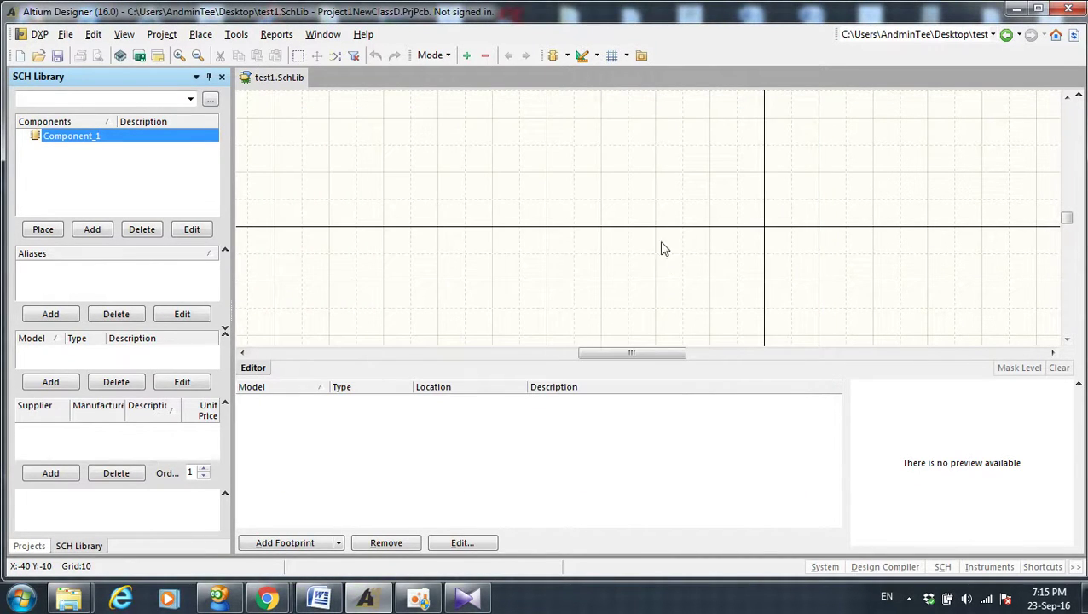
# Step: Set the snap grid to 5 and keep the visible grid displayed
pyautogui.moveTo(627, 355)
pyautogui.mouseDown()
pyautogui.moveTo(702, 345)
pyautogui.moveTo(627, 367)
pyautogui.moveTo(637, 362)
pyautogui.mouseUp()
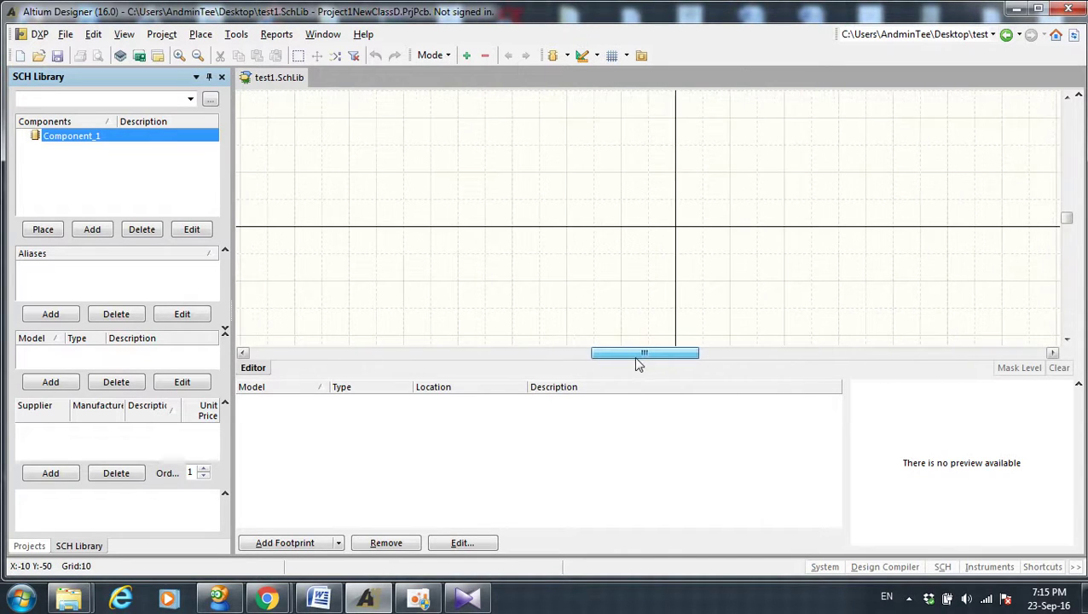
pyautogui.click(592, 57)
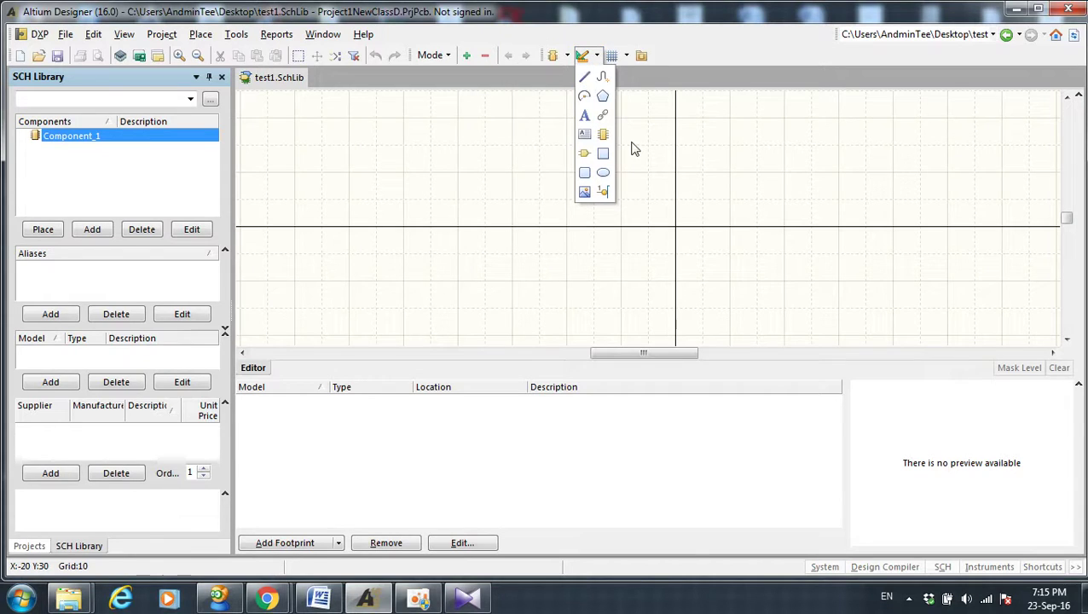
pyautogui.click(596, 56)
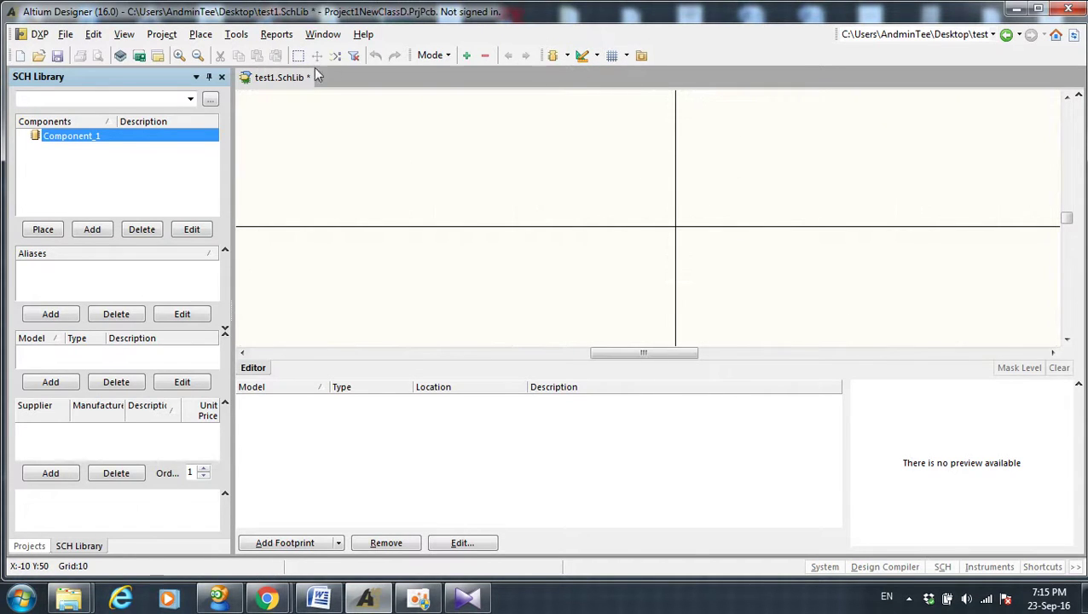
pyautogui.click(614, 56)
pyautogui.click(621, 79)
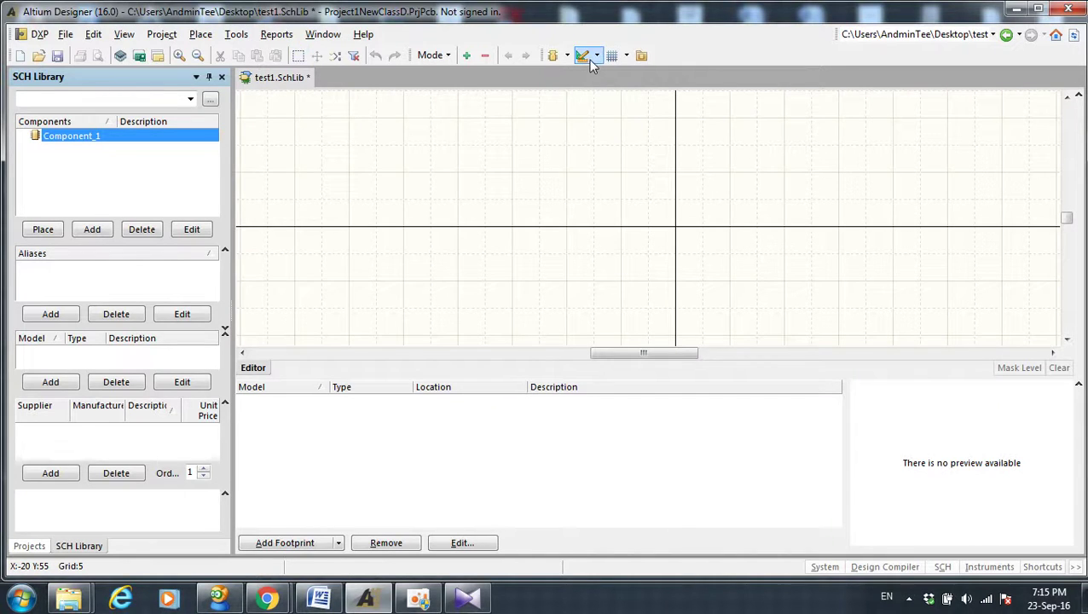
# Step: Draw a rectangle about 60 by 20 units and move it to span about X -35 to 25, centred vertically on the origin
pyautogui.click(201, 35)
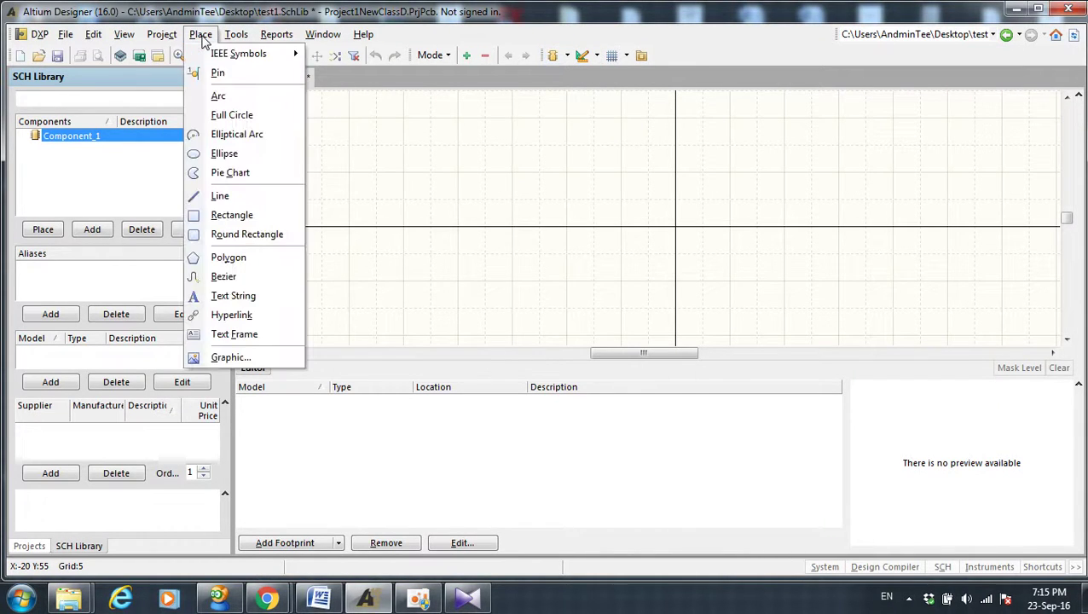
pyautogui.click(595, 57)
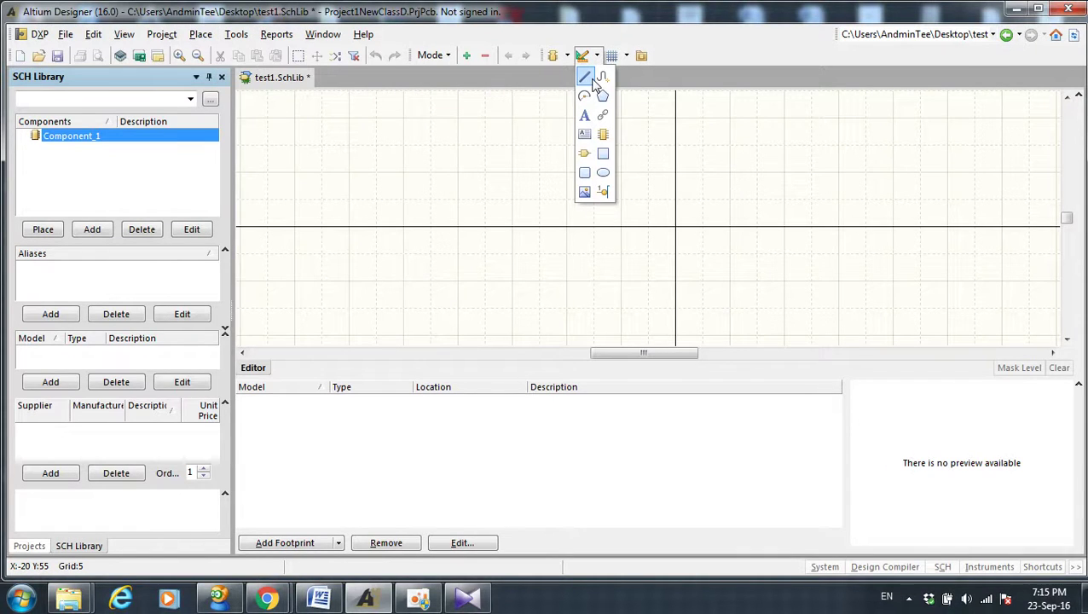
pyautogui.click(604, 153)
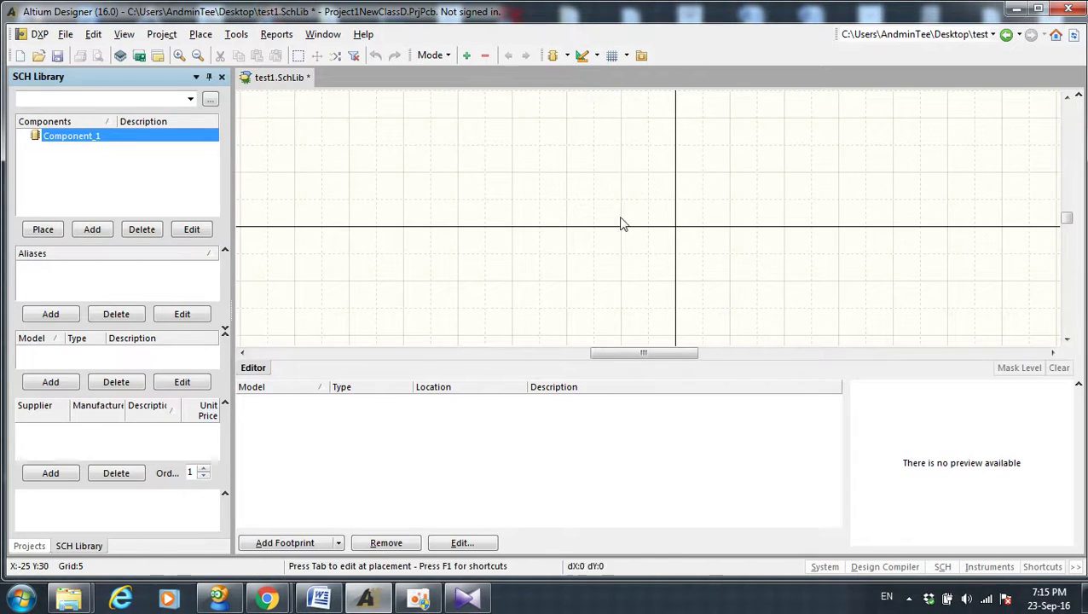
pyautogui.click(622, 201)
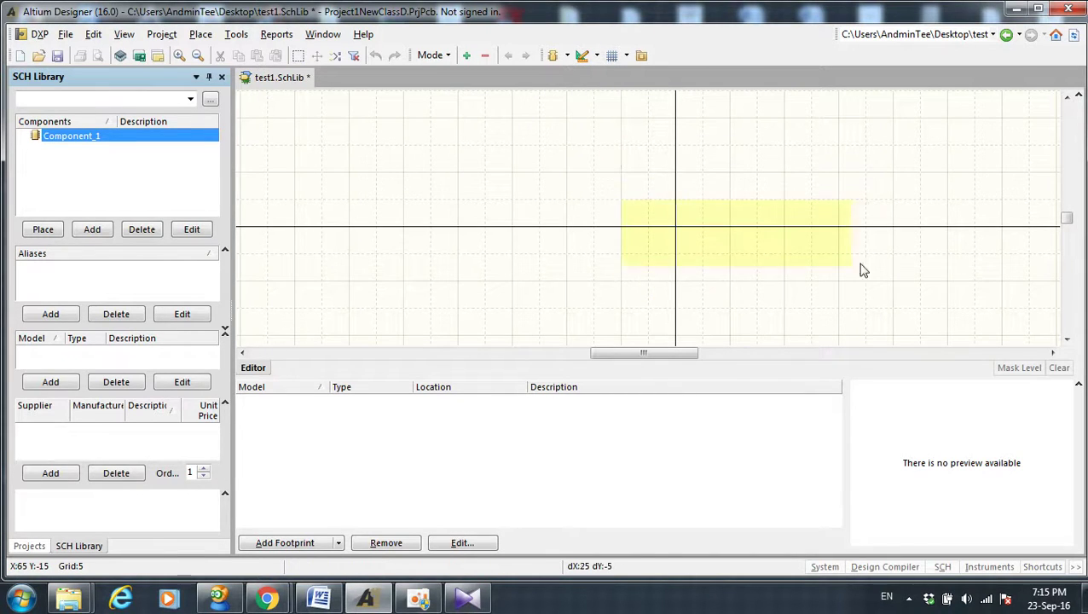
pyautogui.click(783, 254)
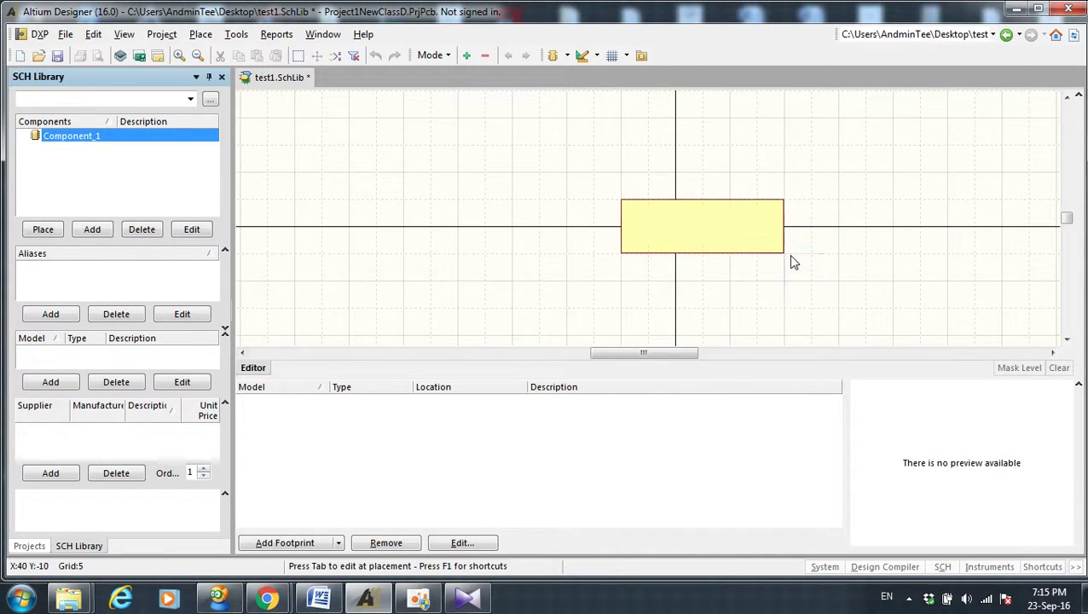
pyautogui.rightClick(791, 260)
pyautogui.moveTo(705, 240); pyautogui.dragTo(664, 233)
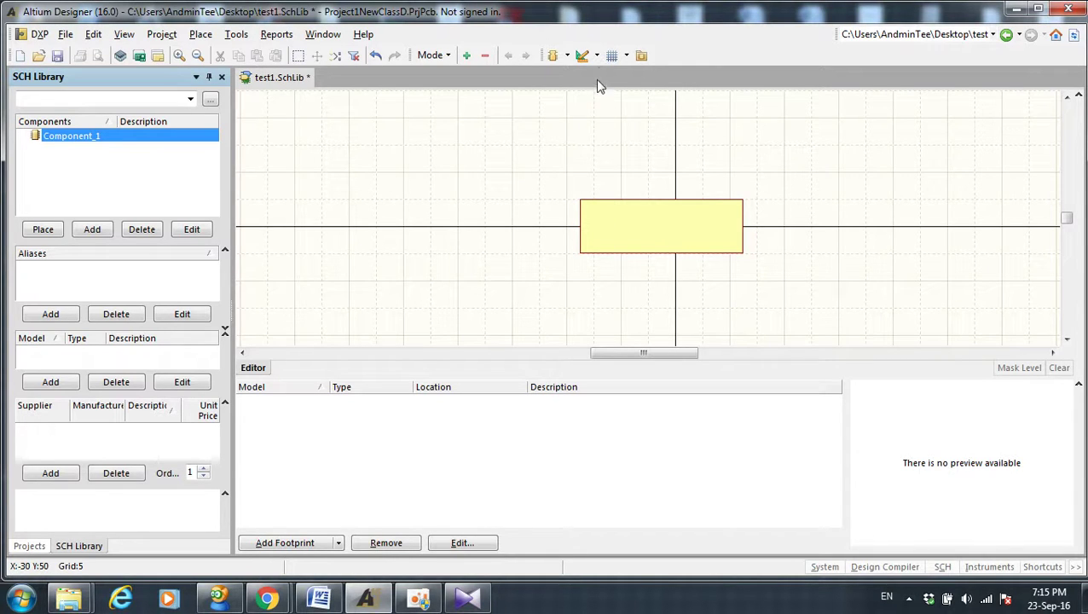
# Step: Place a pin pointing outward from the middle of the rectangle's right edge at X 25, Y 0
pyautogui.click(584, 56)
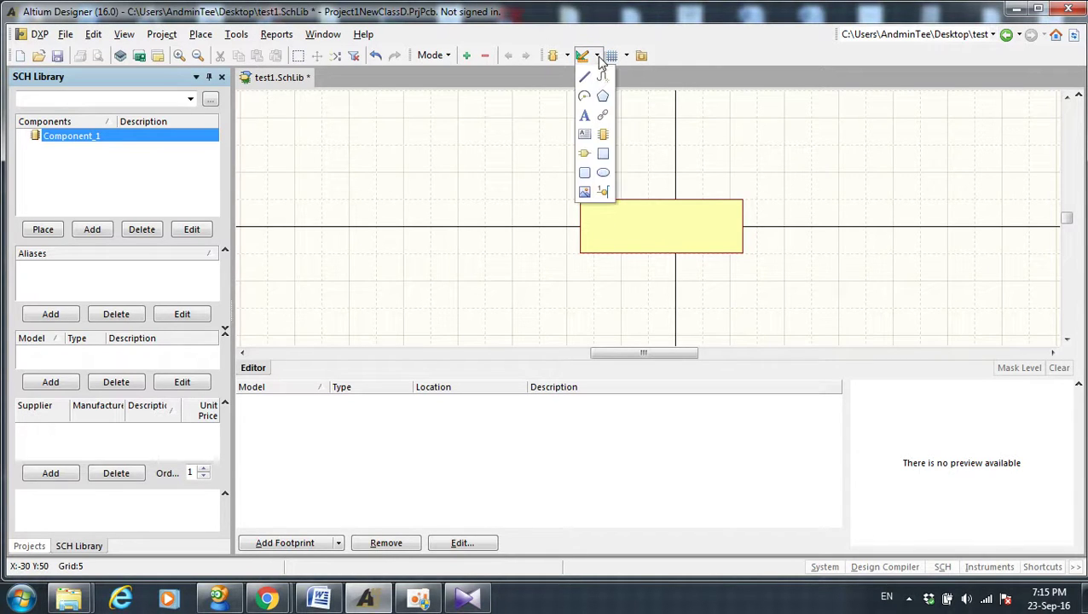
pyautogui.click(605, 201)
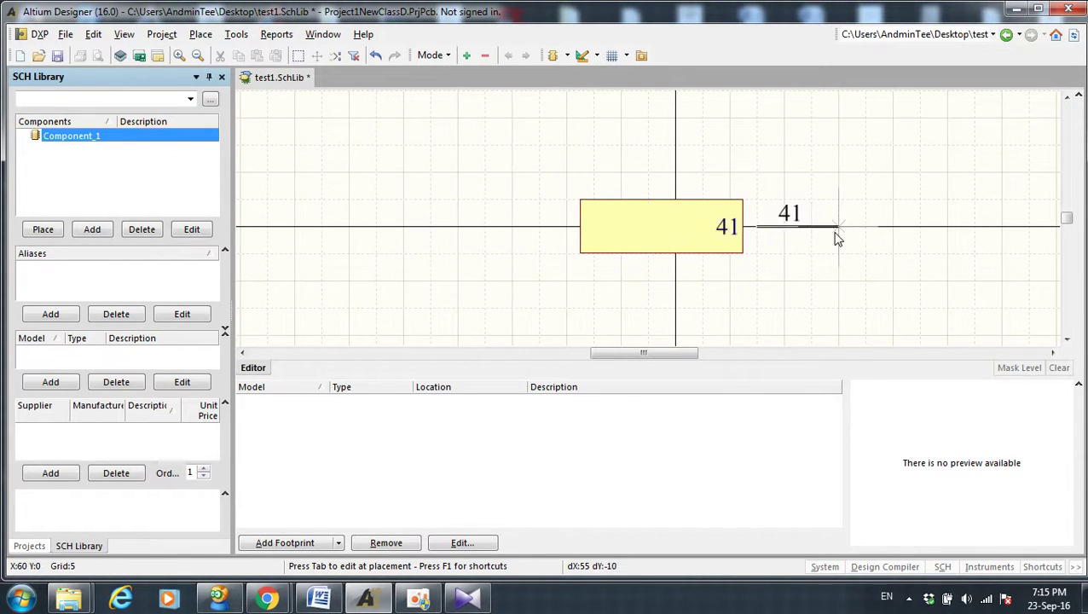
pyautogui.press('Up')
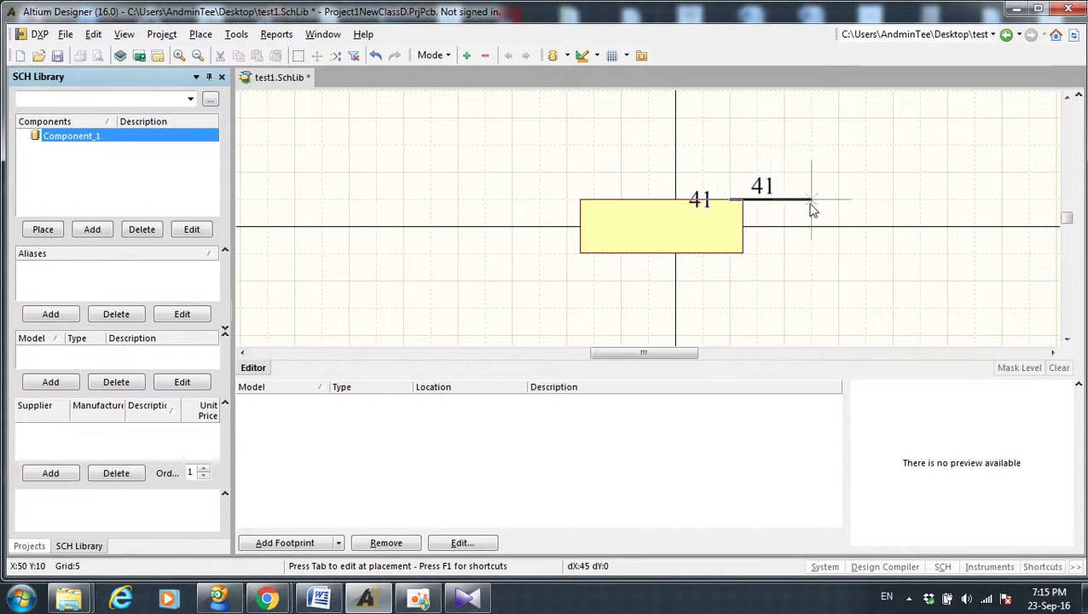
pyautogui.click(824, 237)
pyautogui.rightClick(823, 237)
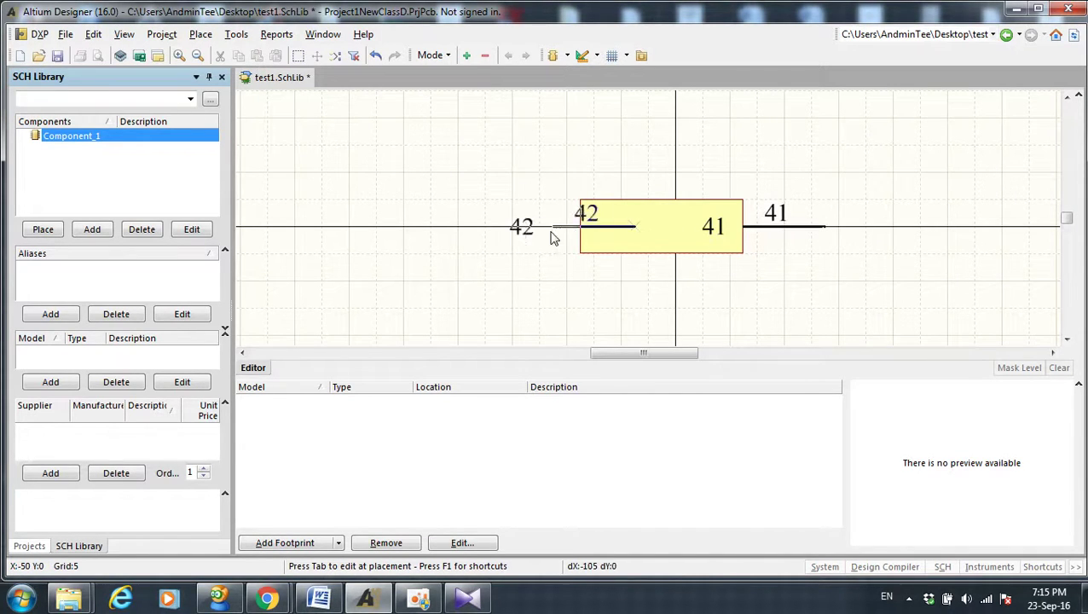
# Step: Place a second pin rotated 180 degrees on the middle of the rectangle's left edge at X -35, Y 0
pyautogui.press('space')
pyautogui.press('space')
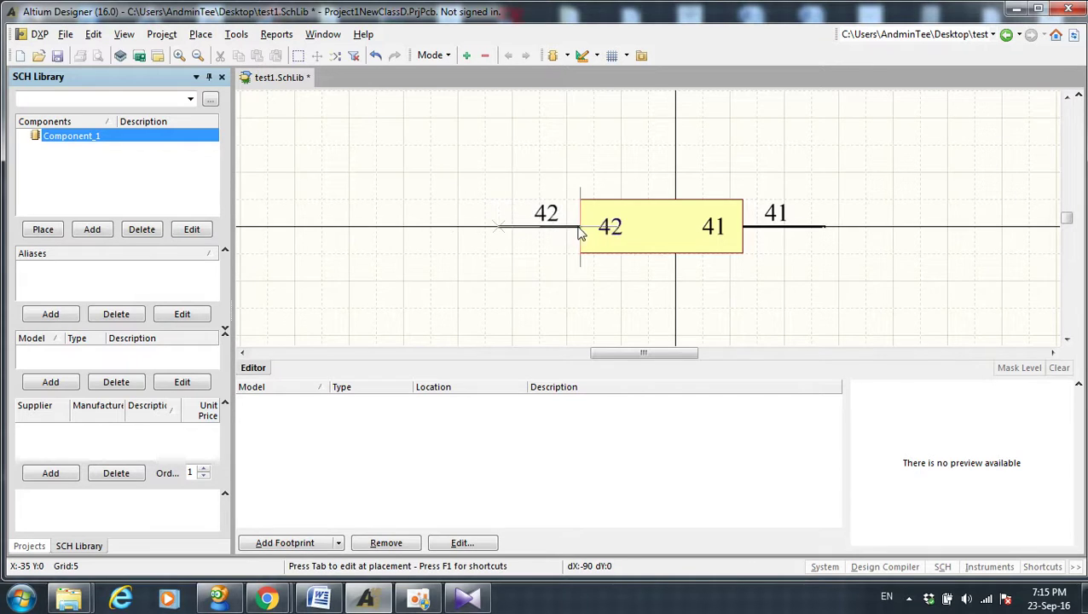
pyautogui.click(579, 230)
pyautogui.rightClick(500, 240)
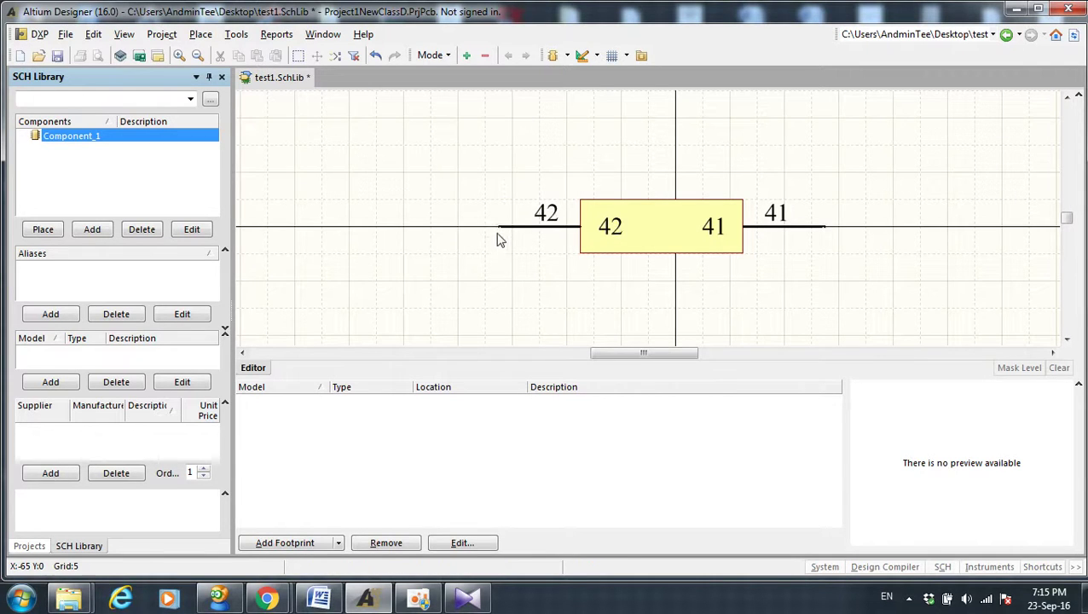
# Step: Set both the display name and the designator of the rectangle's left pin to 1
pyautogui.doubleClick(556, 227)
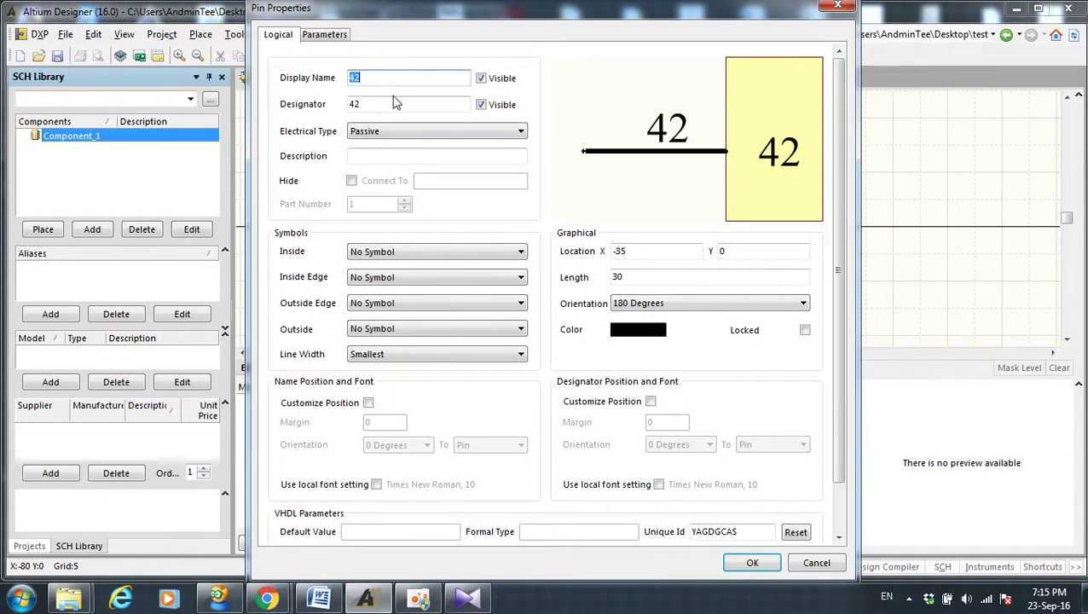
pyautogui.doubleClick(389, 78)
pyautogui.write('1')
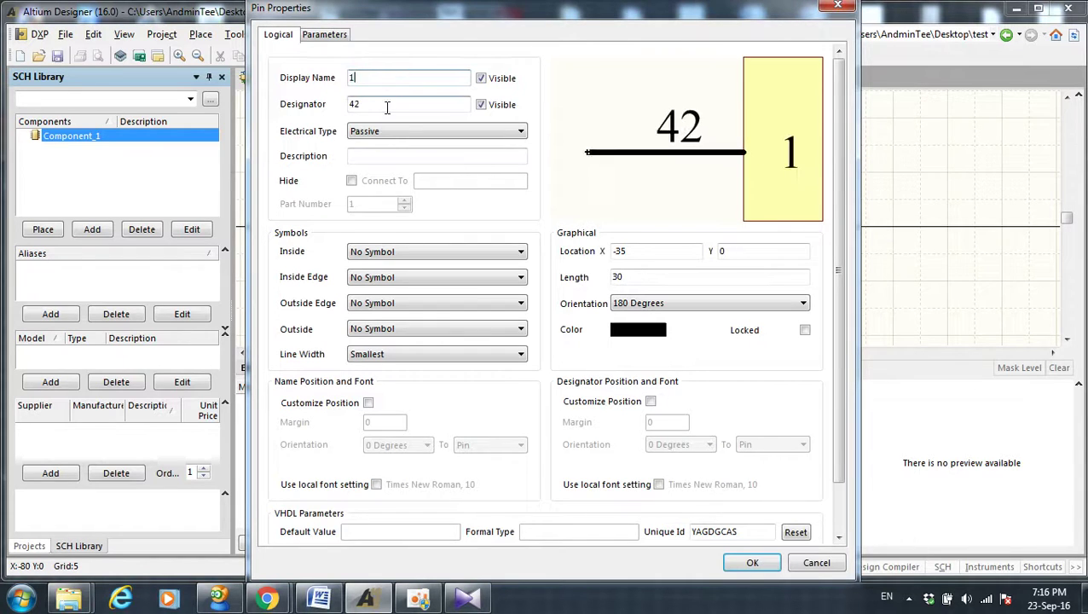
pyautogui.doubleClick(389, 105)
pyautogui.write('1')
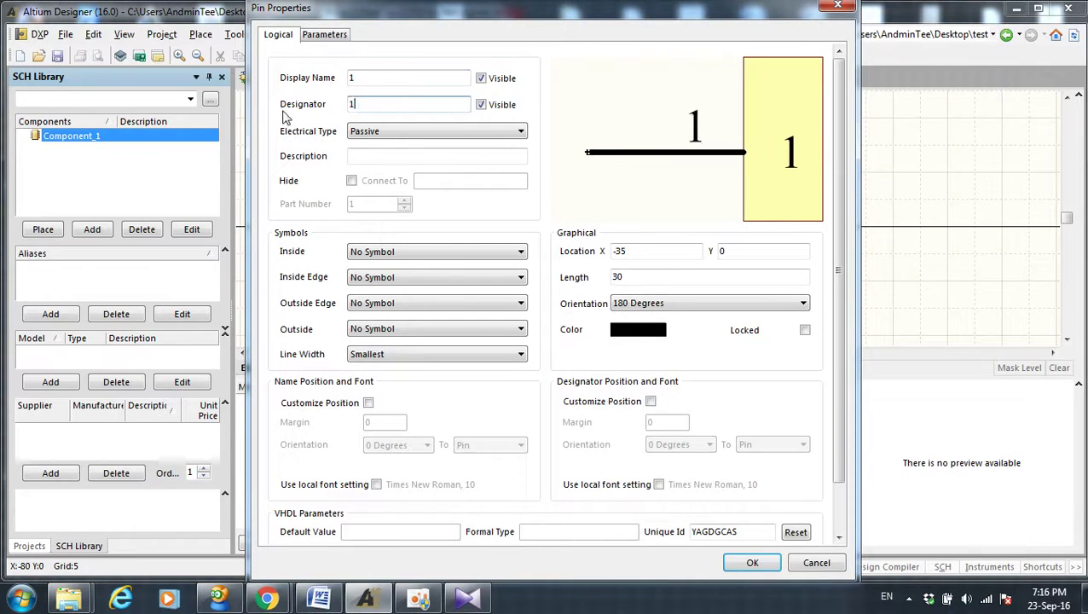
pyautogui.click(752, 563)
# Step: Set both the display name and the designator of the rectangle's right pin to 2
pyautogui.doubleClick(756, 227)
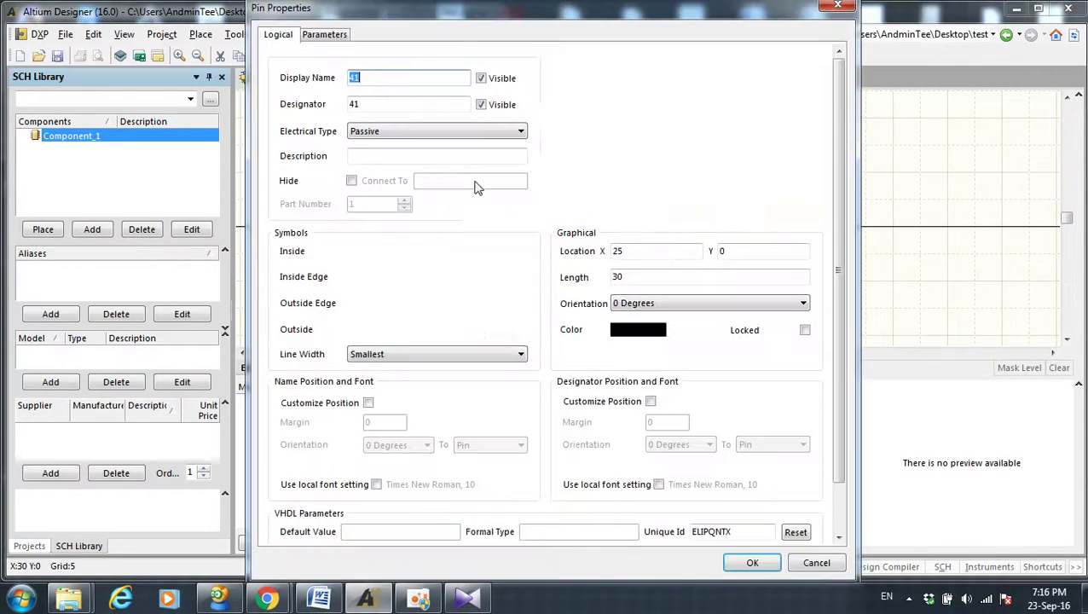
pyautogui.doubleClick(376, 78)
pyautogui.write('1')
pyautogui.doubleClick(396, 105)
pyautogui.write('1')
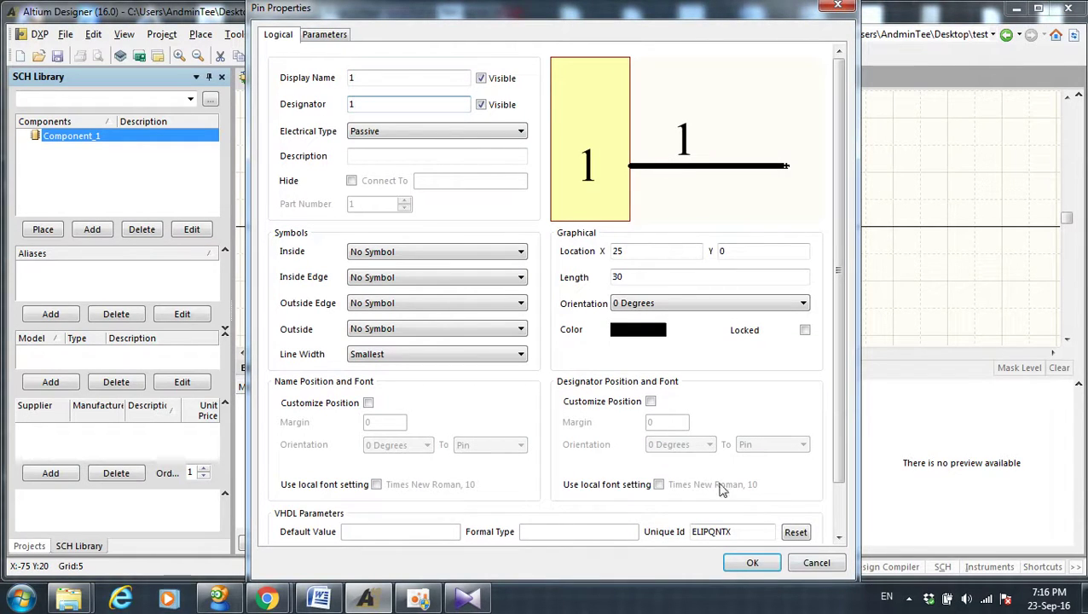
pyautogui.press('BackSpace')
pyautogui.write('2')
pyautogui.doubleClick(375, 77)
pyautogui.write('2')
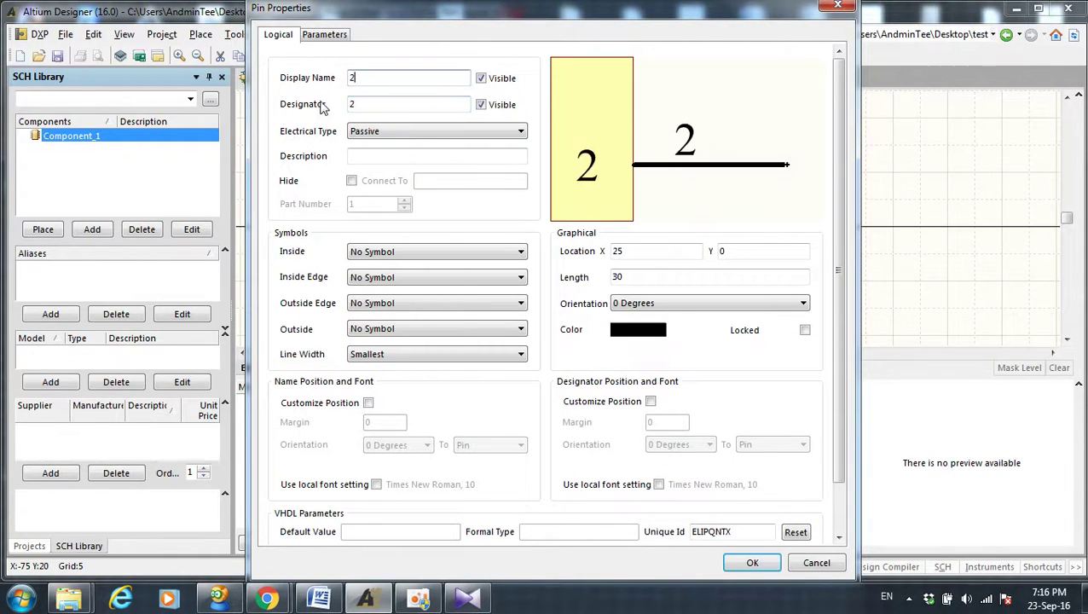
pyautogui.click(752, 563)
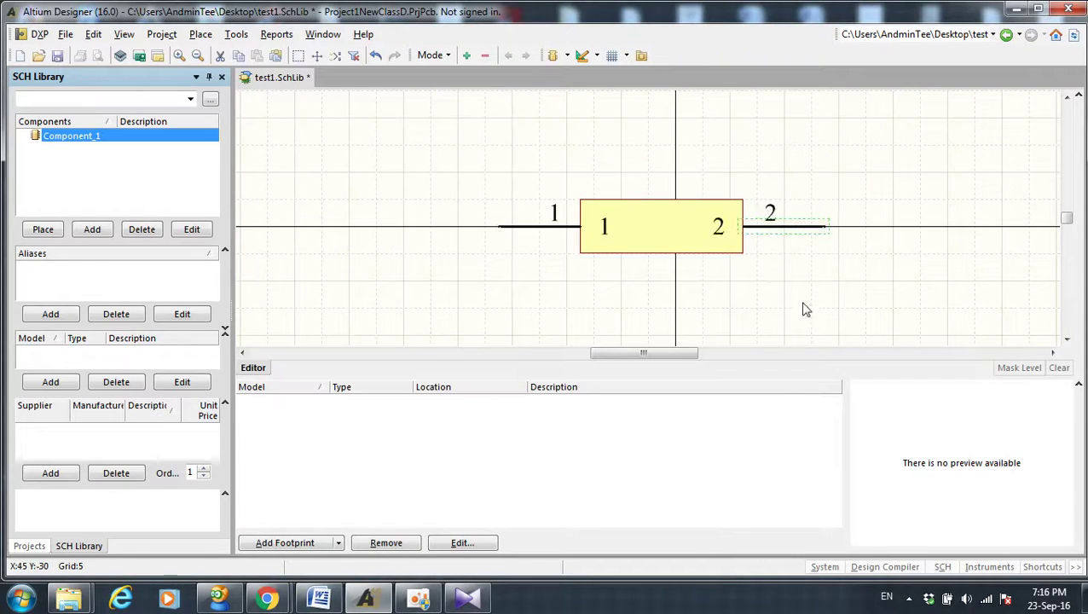
# Step: Hide the display names of pins 2 and 1, leaving their designators visible
pyautogui.click(722, 226)
pyautogui.doubleClick(785, 228)
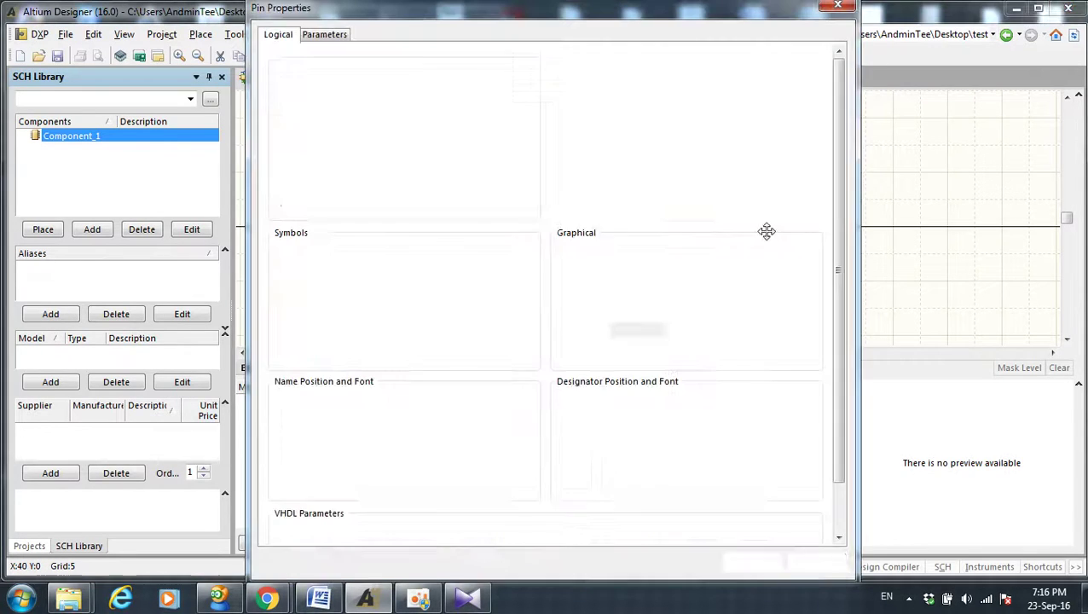
pyautogui.click(482, 78)
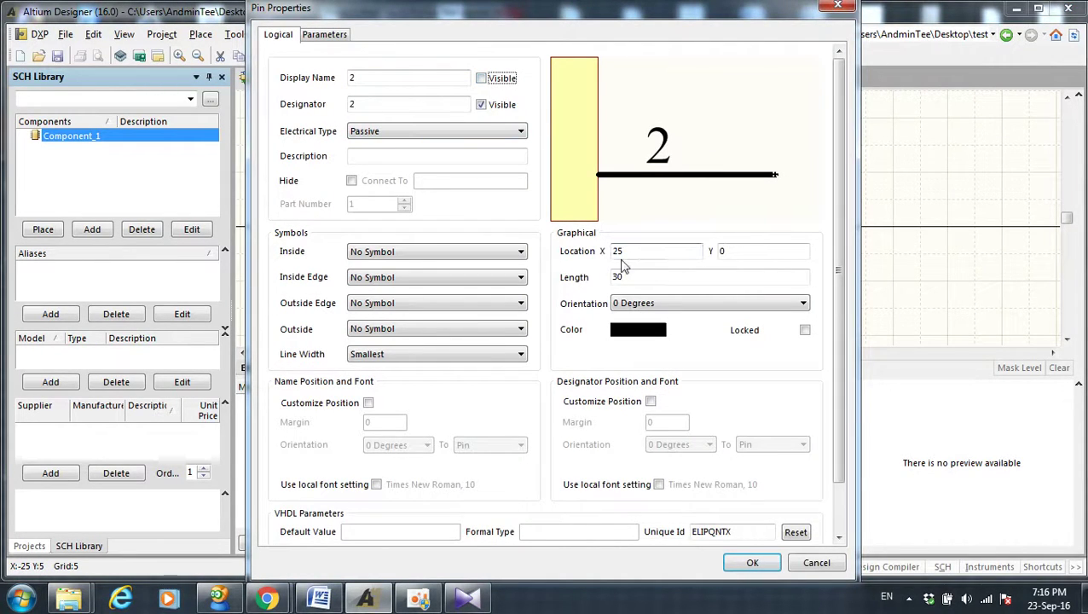
pyautogui.click(754, 562)
pyautogui.doubleClick(550, 225)
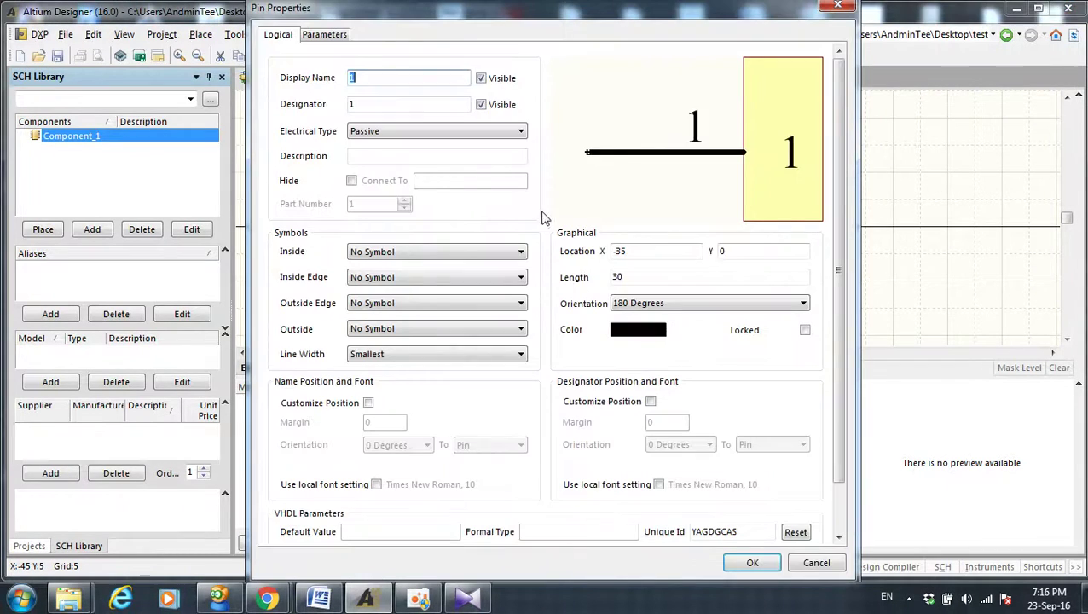
pyautogui.click(482, 77)
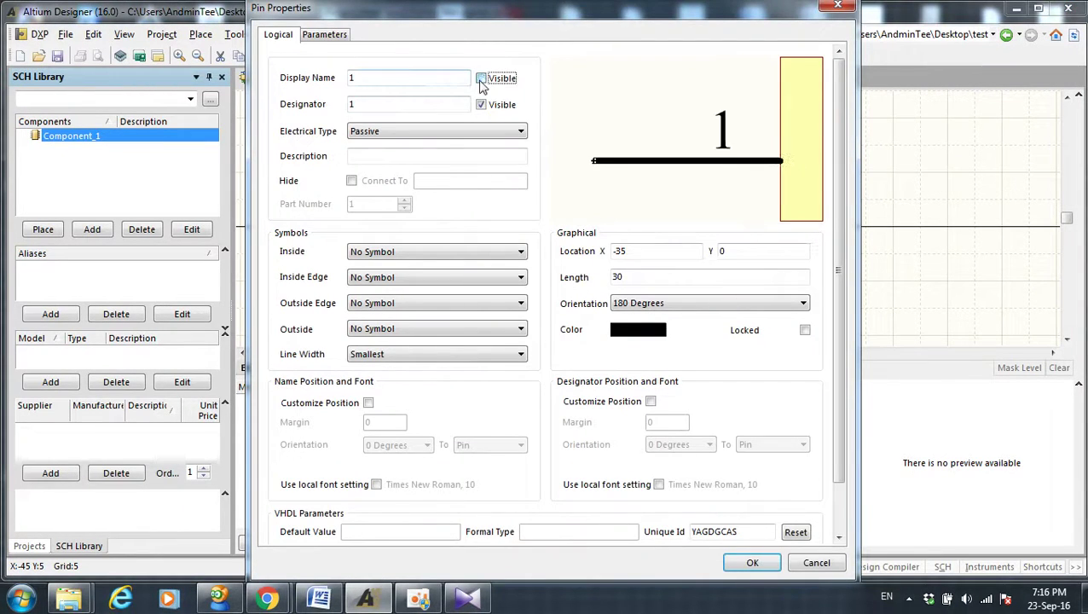
pyautogui.click(750, 562)
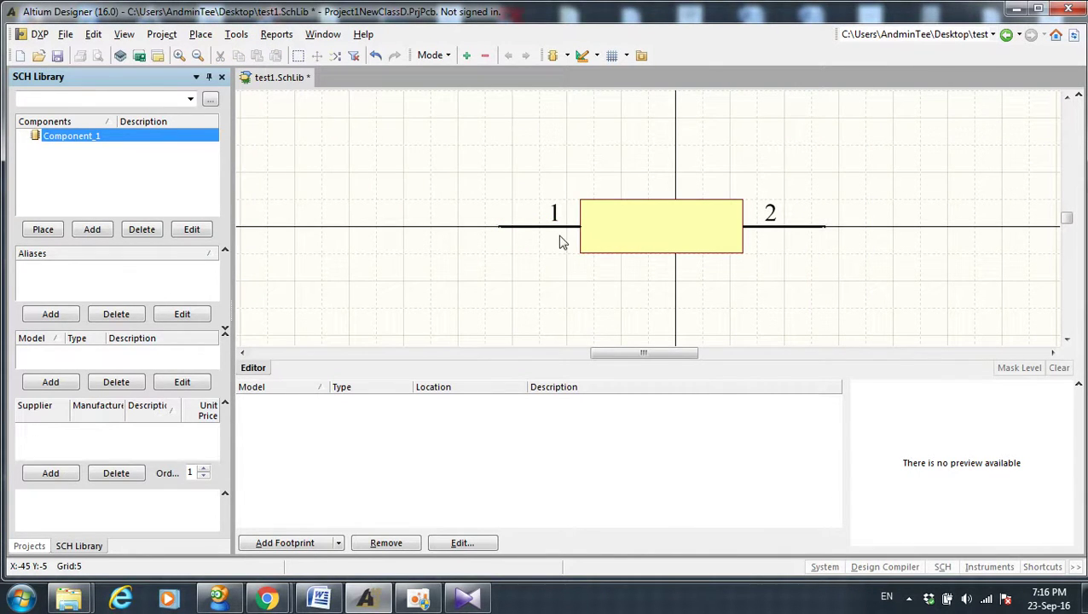
# Step: Set the component's default designator, default comment, description and symbol reference all to R
pyautogui.click(73, 139)
pyautogui.doubleClick(74, 139)
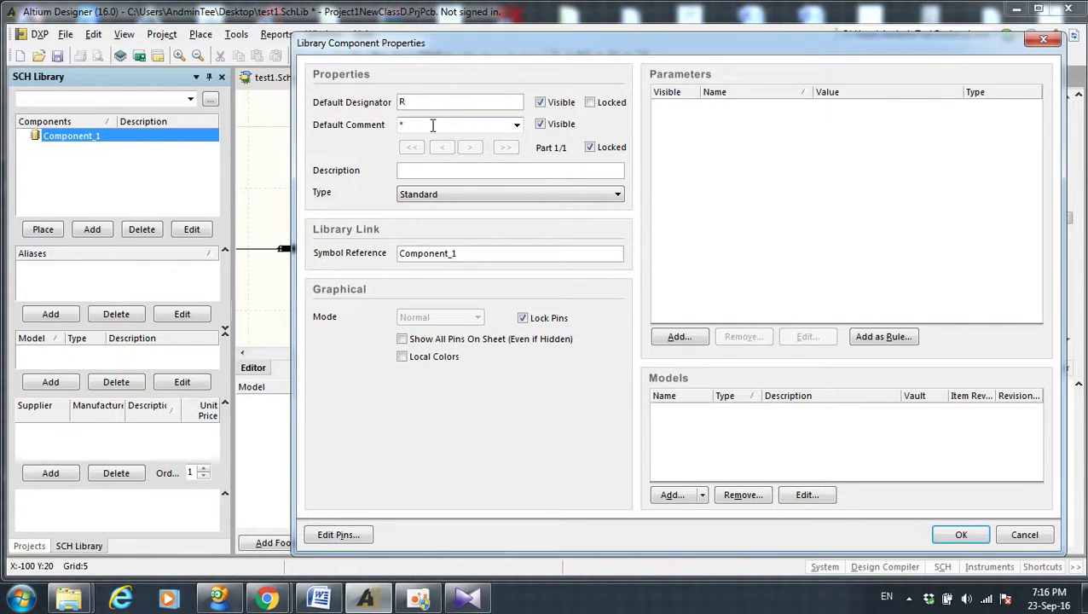
pyautogui.click(447, 174)
pyautogui.moveTo(500, 255); pyautogui.dragTo(304, 259)
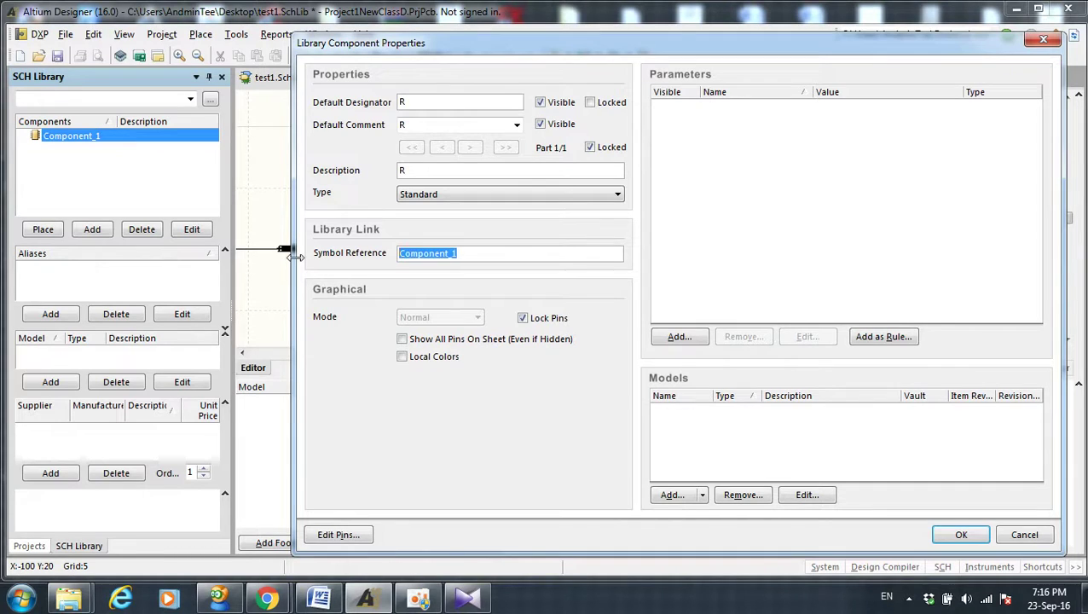
pyautogui.press('BackSpace')
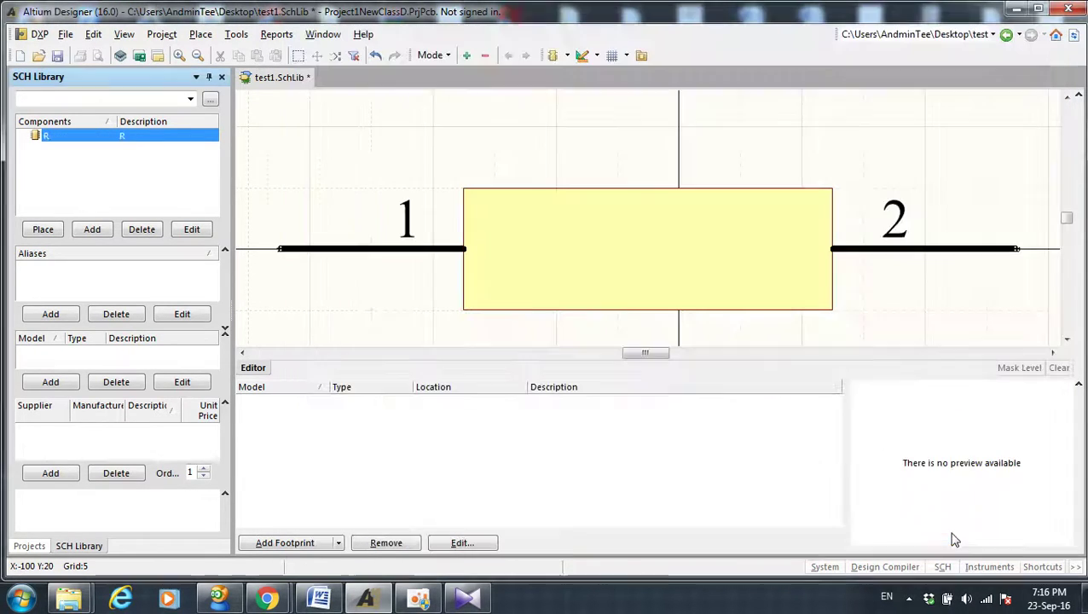
pyautogui.click(957, 534)
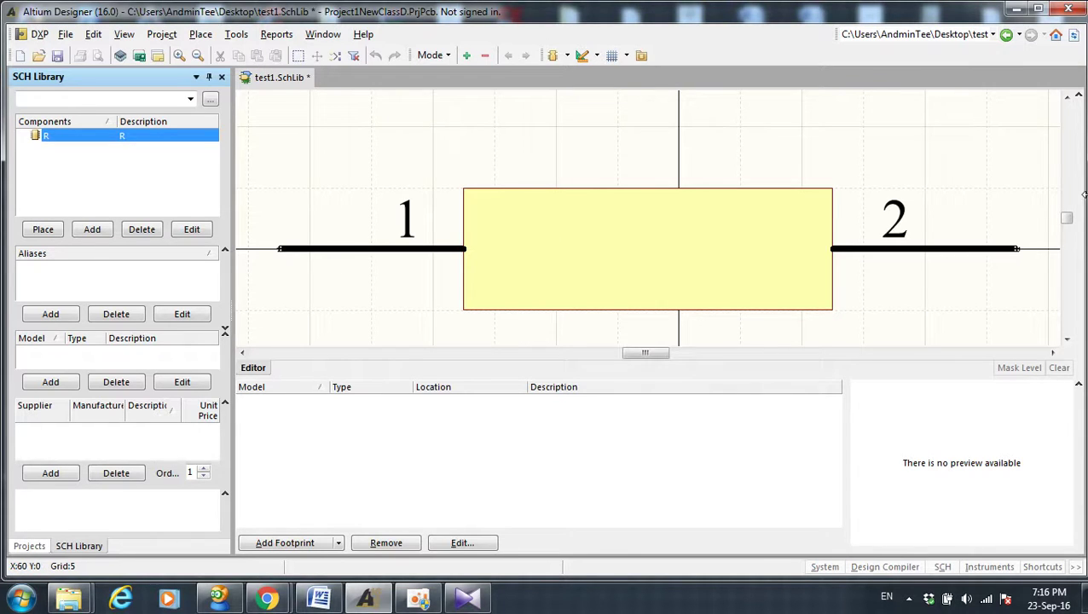
pyautogui.scroll(-2, 857, 193)
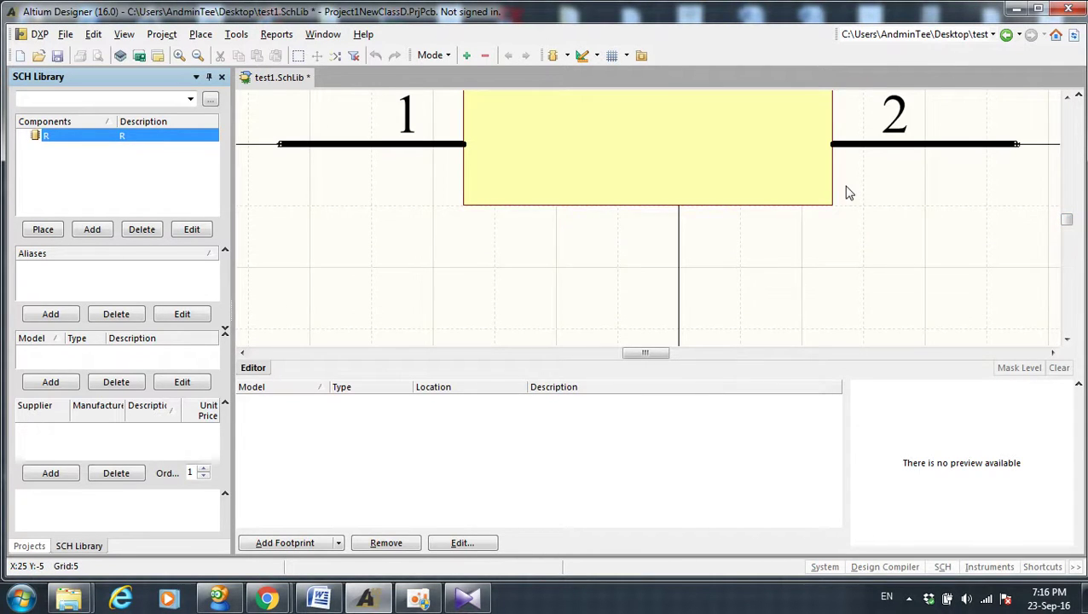
pyautogui.scroll(3, 845, 191)
pyautogui.hscroll(5, 845, 192)
pyautogui.hscroll(-4, 670, 356)
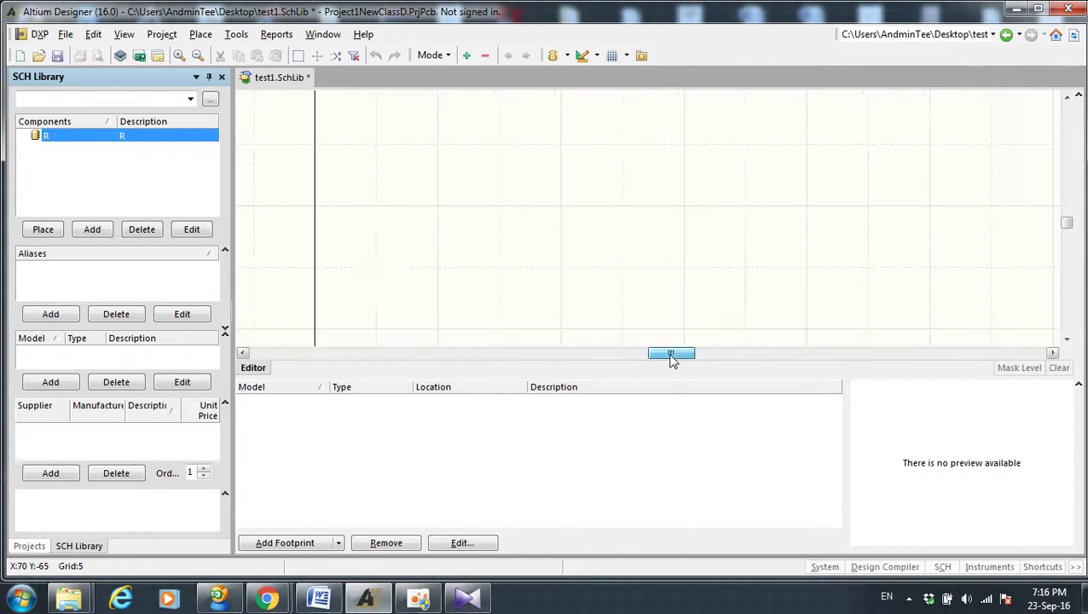
pyautogui.scroll(2, 635, 271)
pyautogui.hscroll(-3, 648, 351)
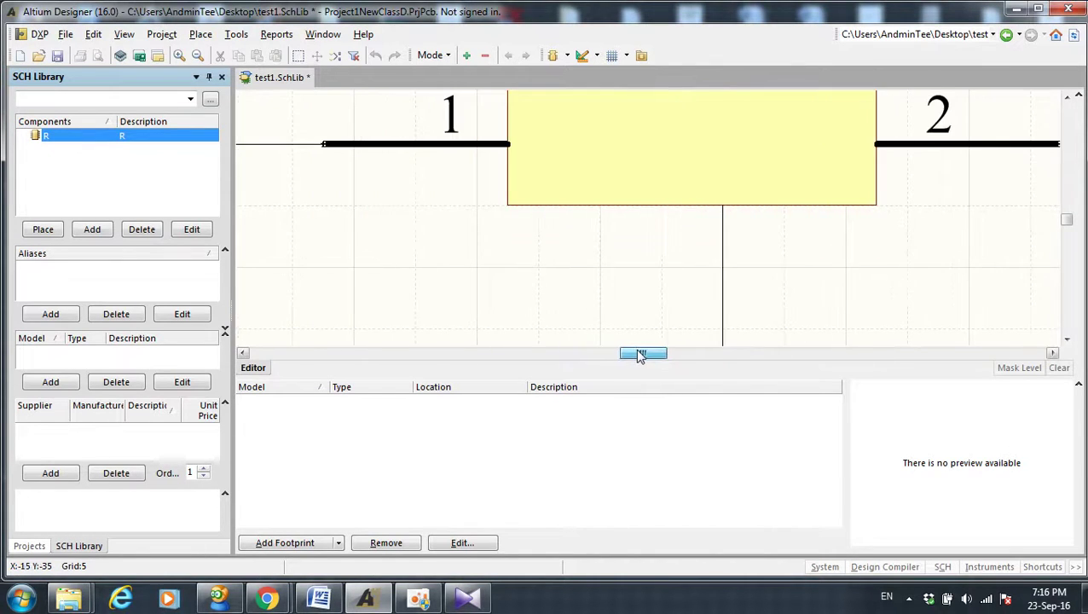
pyautogui.keyDown('ctrl'); pyautogui.scroll(-3, 702, 262); pyautogui.keyUp('ctrl')
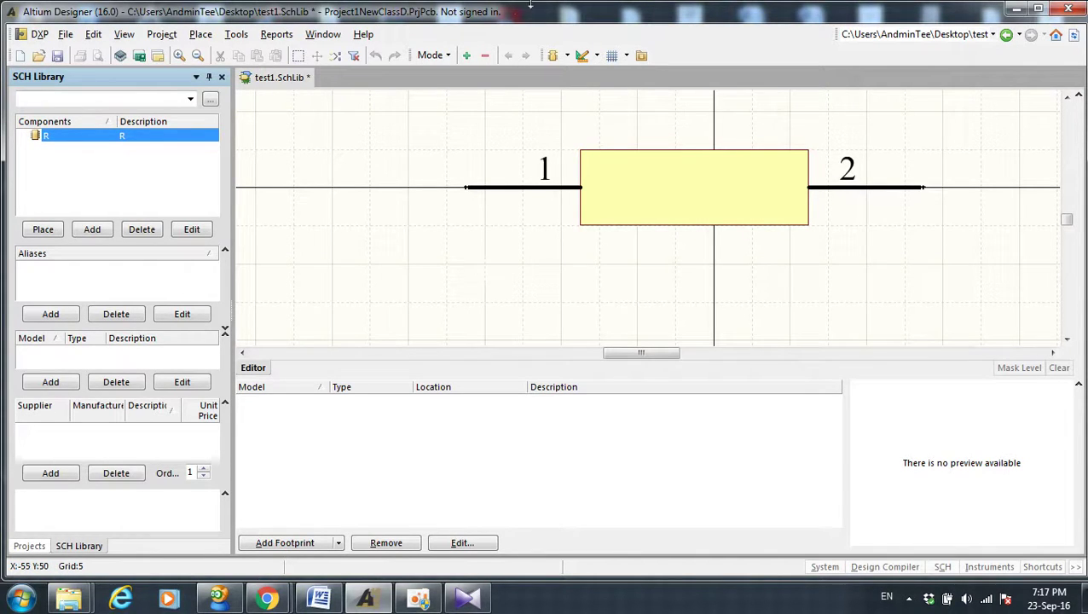
# Step: Create a new PCB library
pyautogui.click(64, 38)
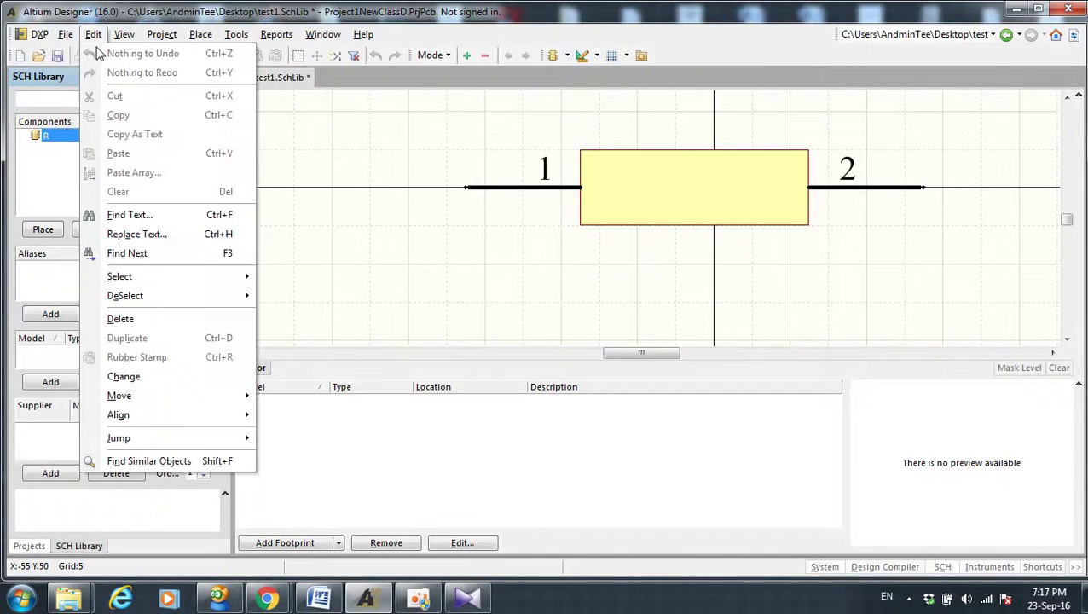
pyautogui.moveTo(94, 53)
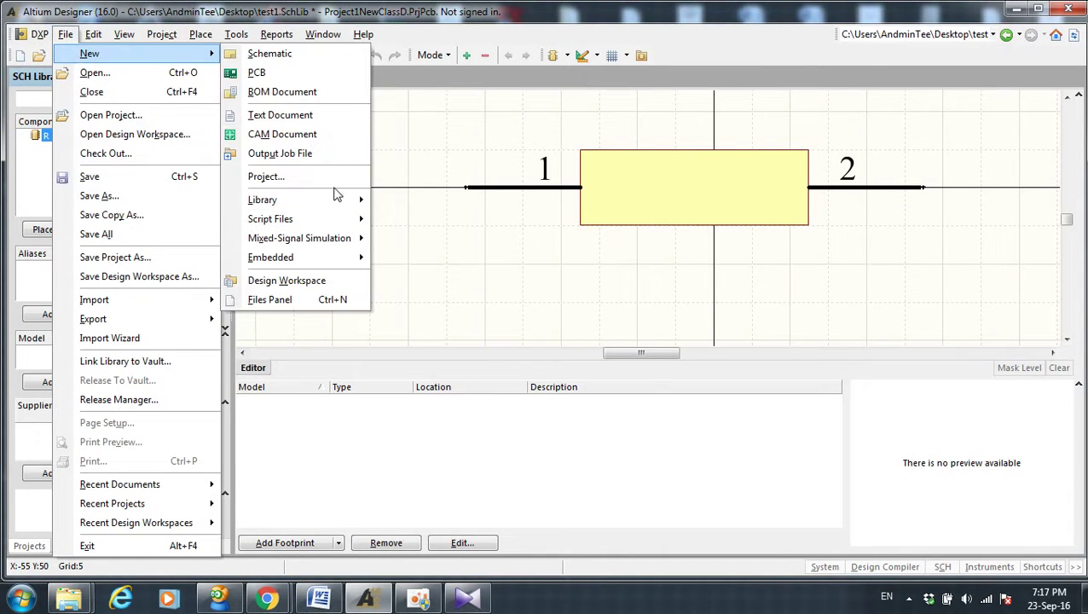
pyautogui.moveTo(339, 209)
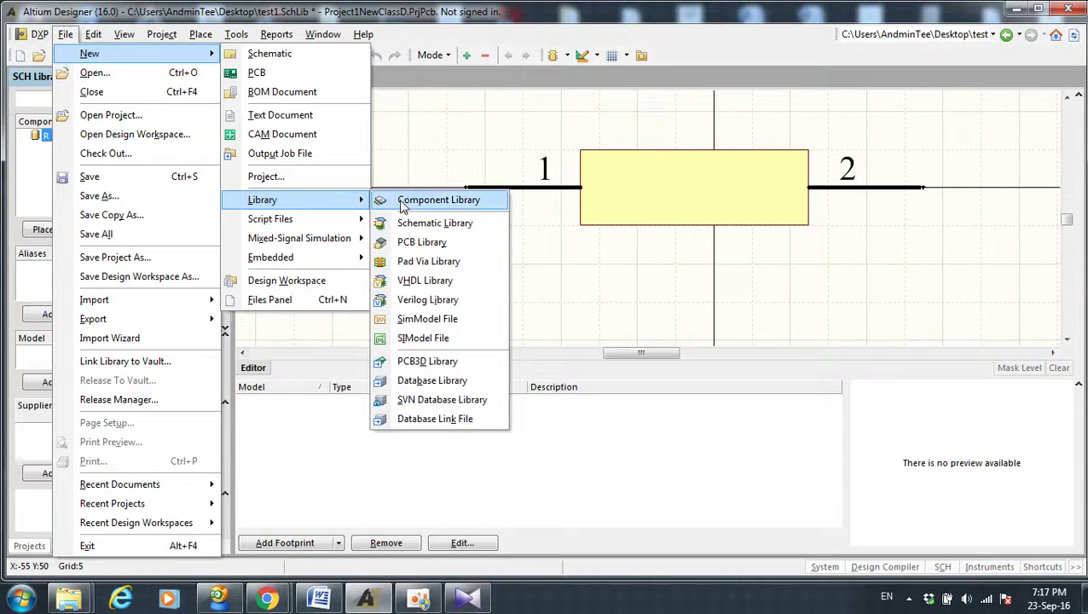
pyautogui.click(454, 246)
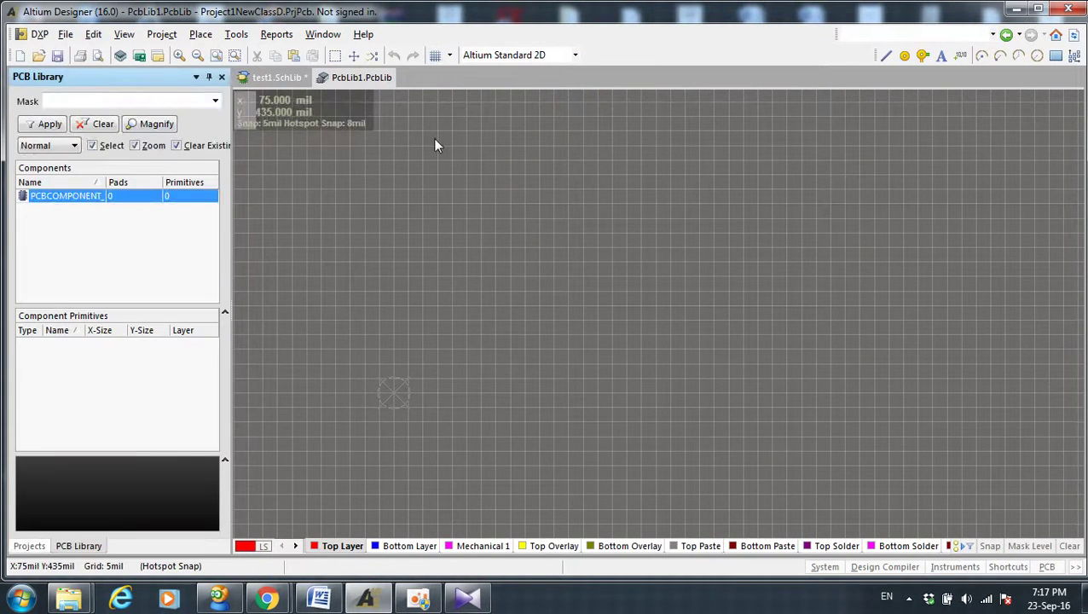
# Step: Save the PCB library to the Desktop as test1, in the PCB Library File (*.PcbLib) format
pyautogui.click(65, 34)
pyautogui.click(117, 180)
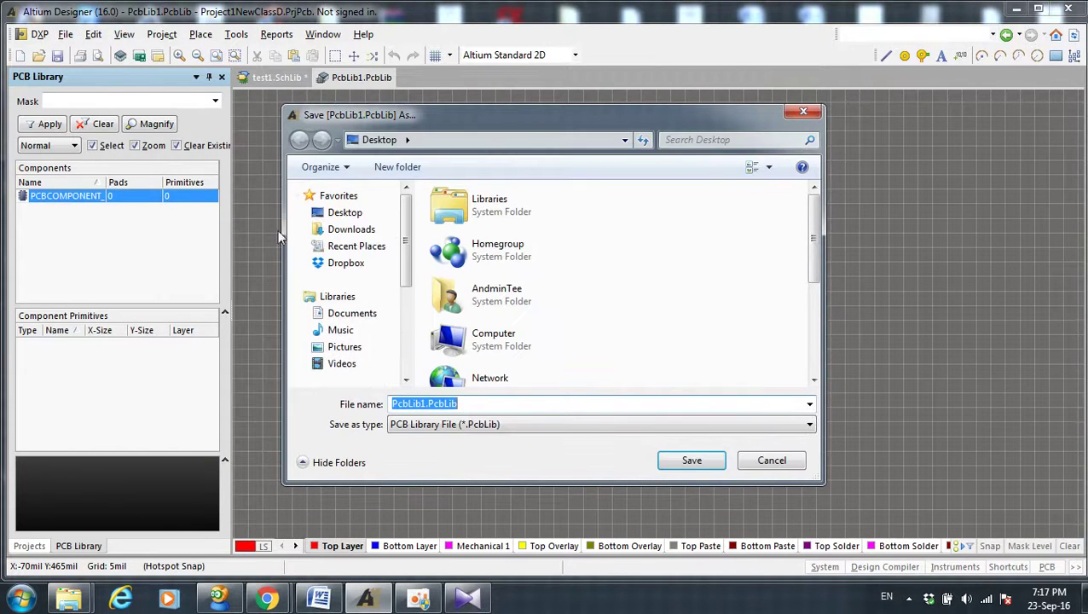
pyautogui.press('BackSpace')
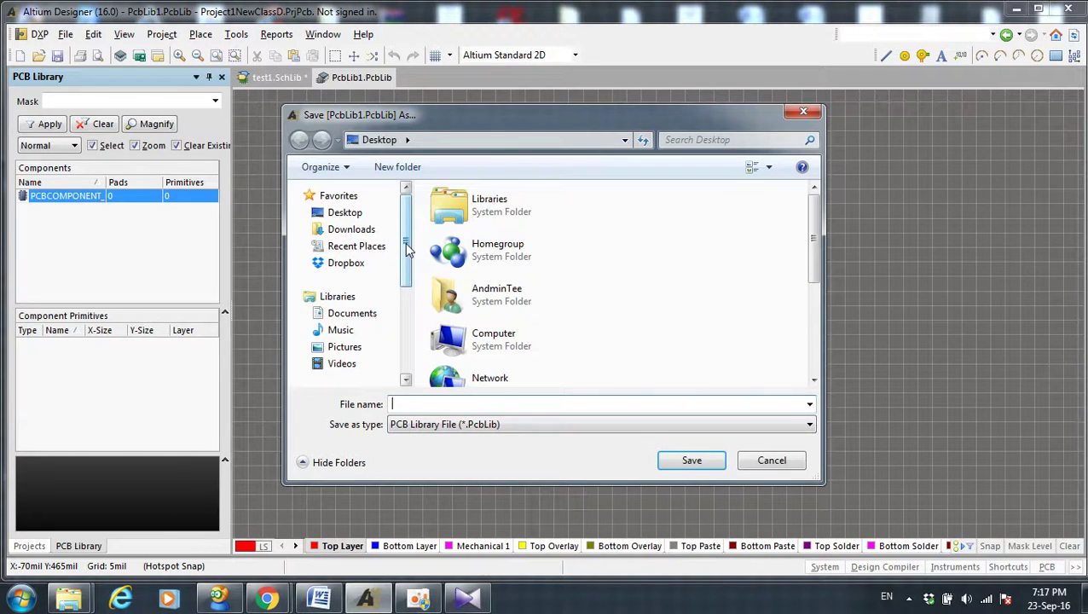
pyautogui.write('R')
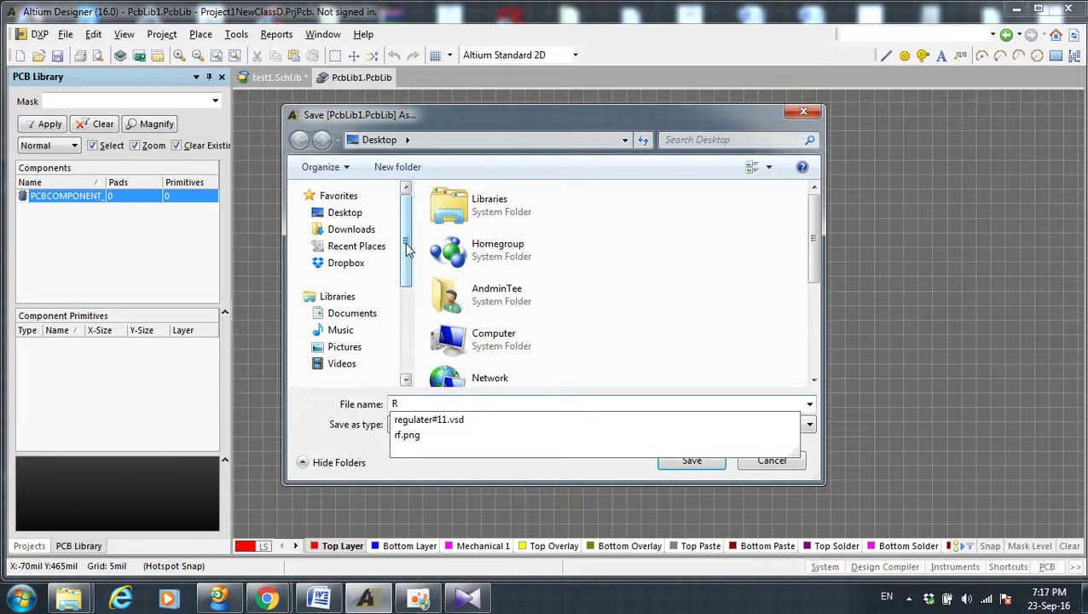
pyautogui.moveTo(813, 240); pyautogui.dragTo(825, 349)
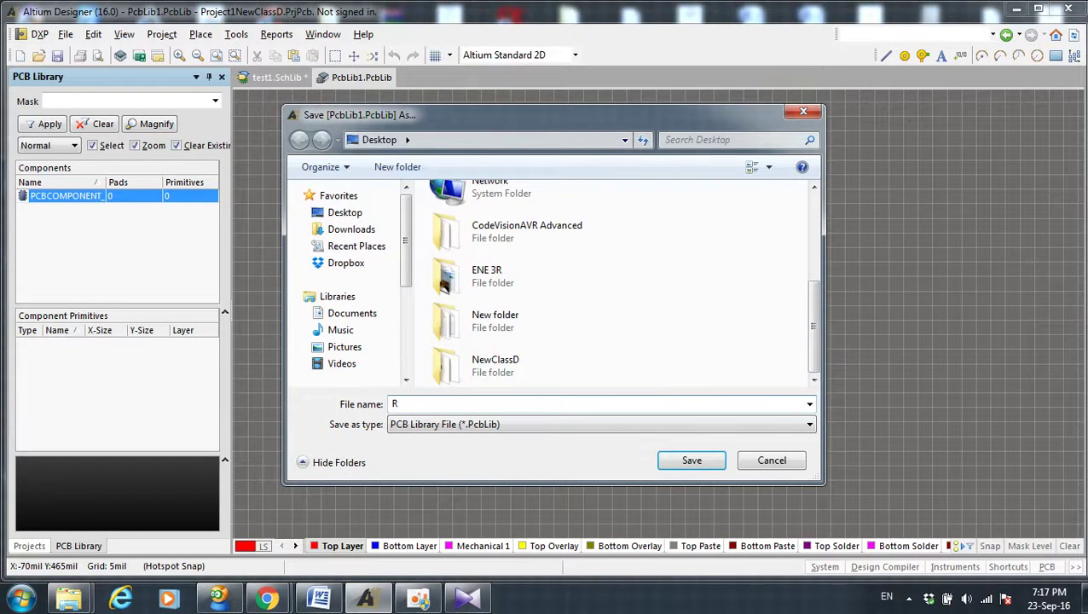
pyautogui.write('tw')
pyautogui.write('e')
pyautogui.press('BackSpace')
pyautogui.press('BackSpace')
pyautogui.write('e')
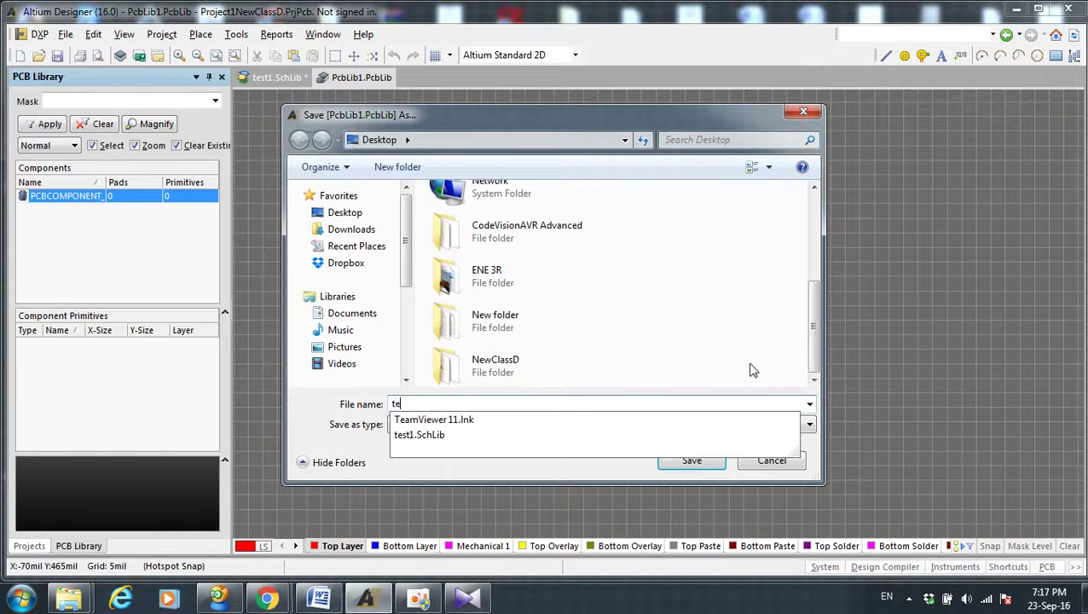
pyautogui.write('st1')
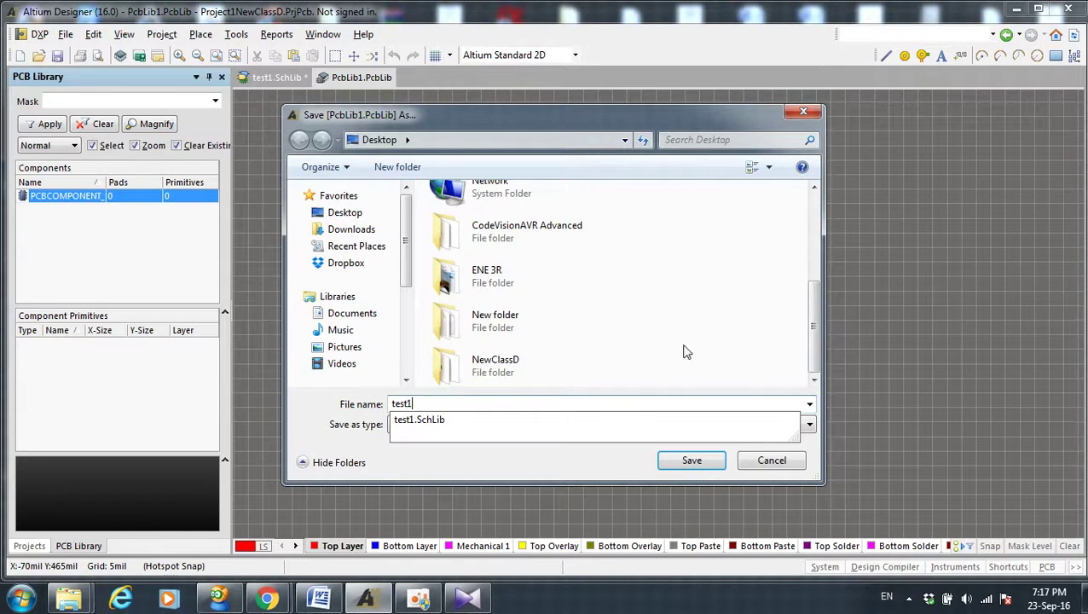
pyautogui.click(761, 308)
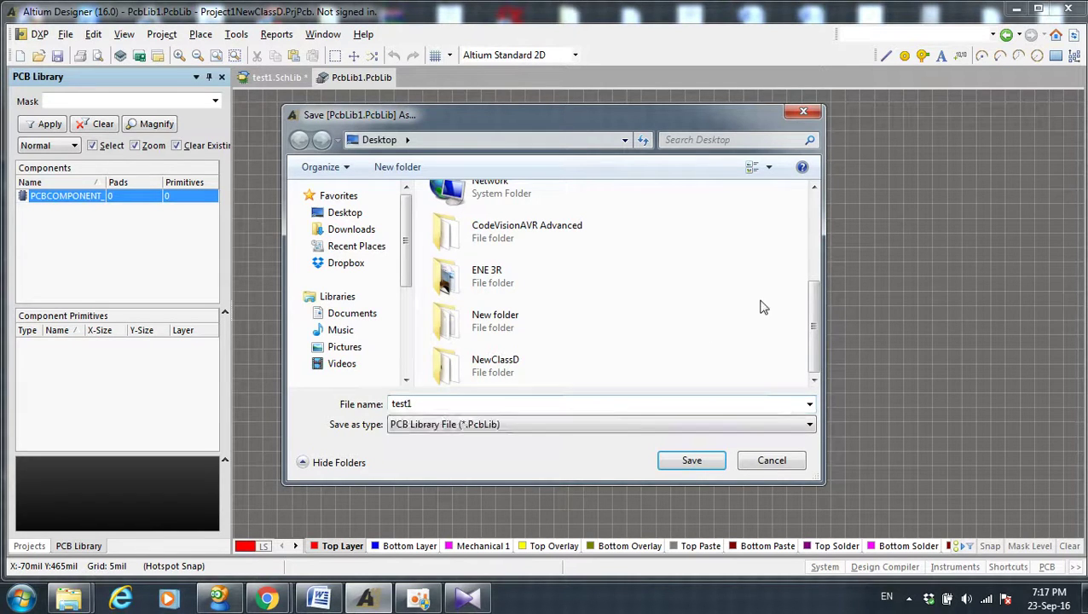
pyautogui.click(346, 213)
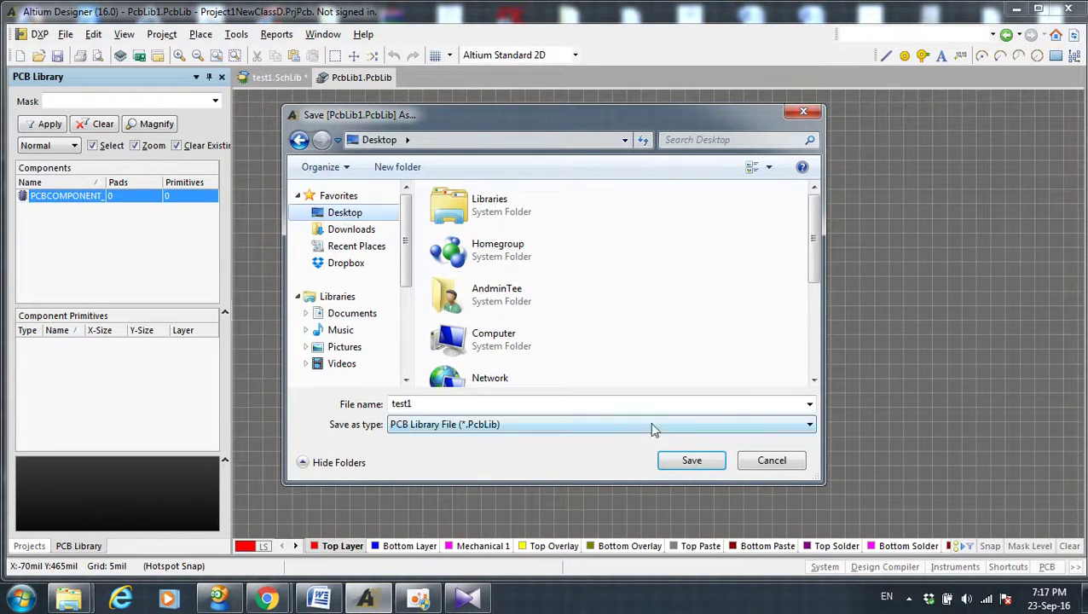
pyautogui.click(692, 464)
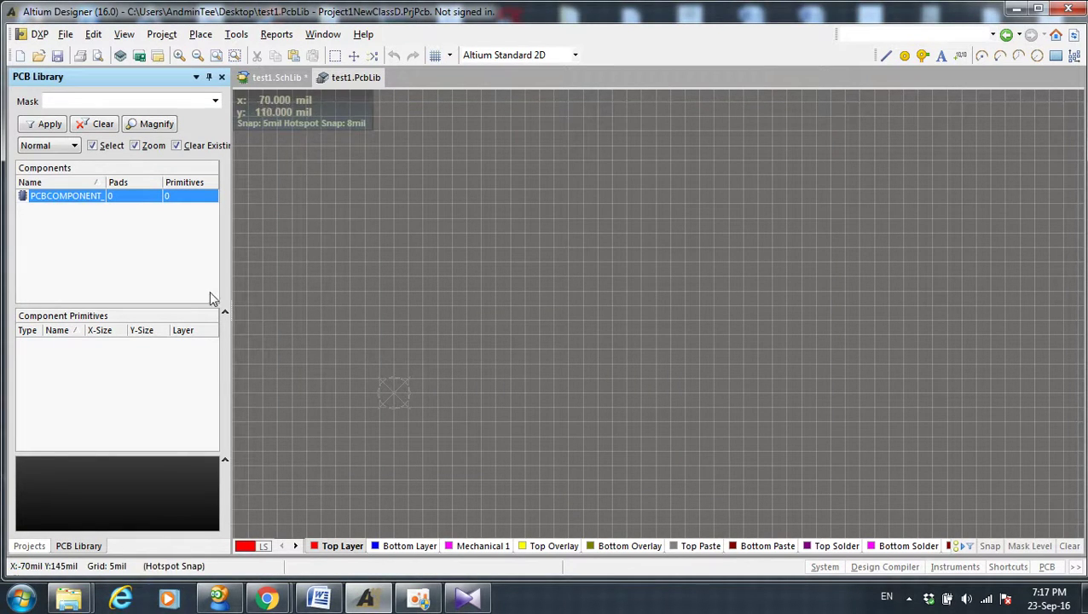
# Step: Set both the name and the description of the PCB library component to R
pyautogui.doubleClick(88, 197)
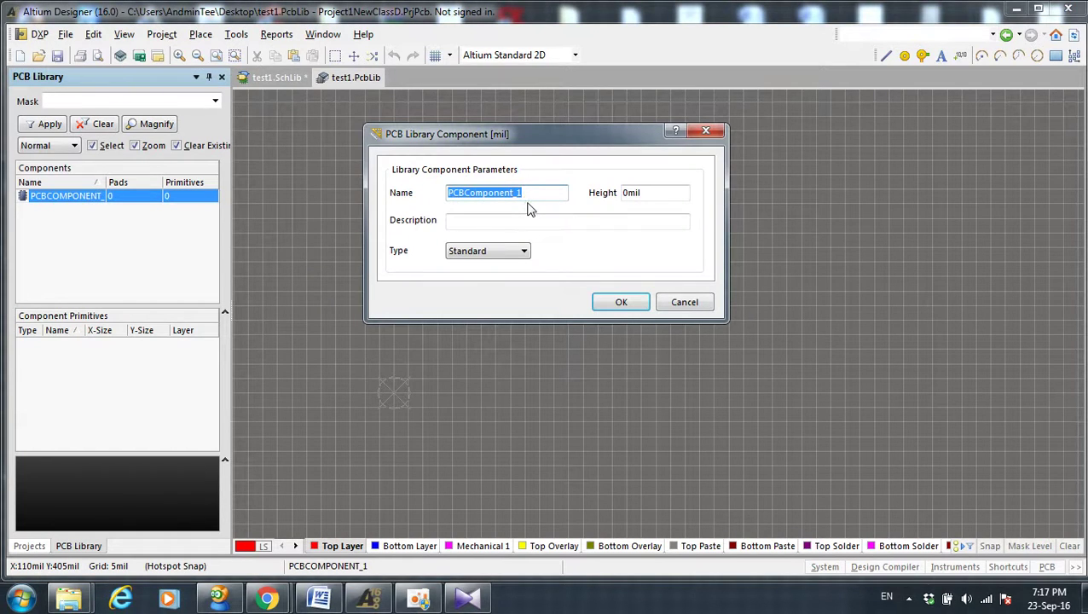
pyautogui.press('BackSpace')
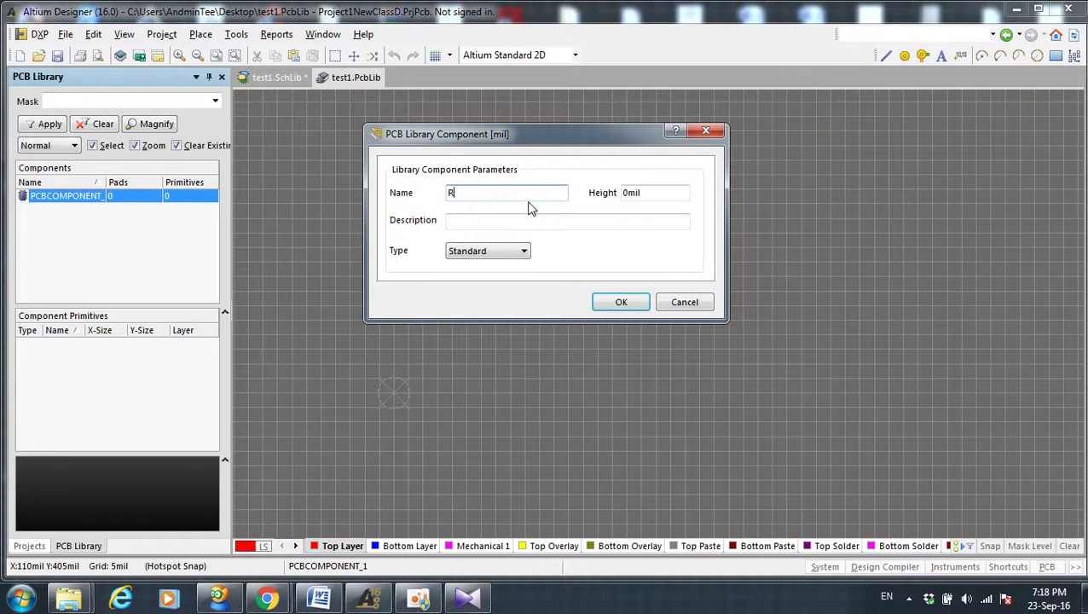
pyautogui.click(539, 224)
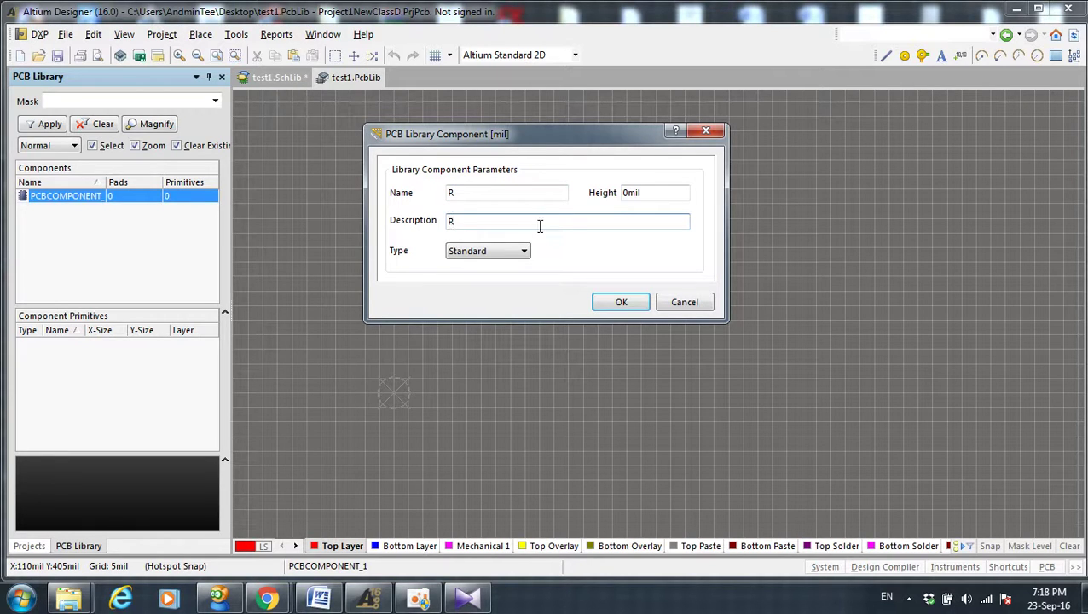
pyautogui.click(621, 303)
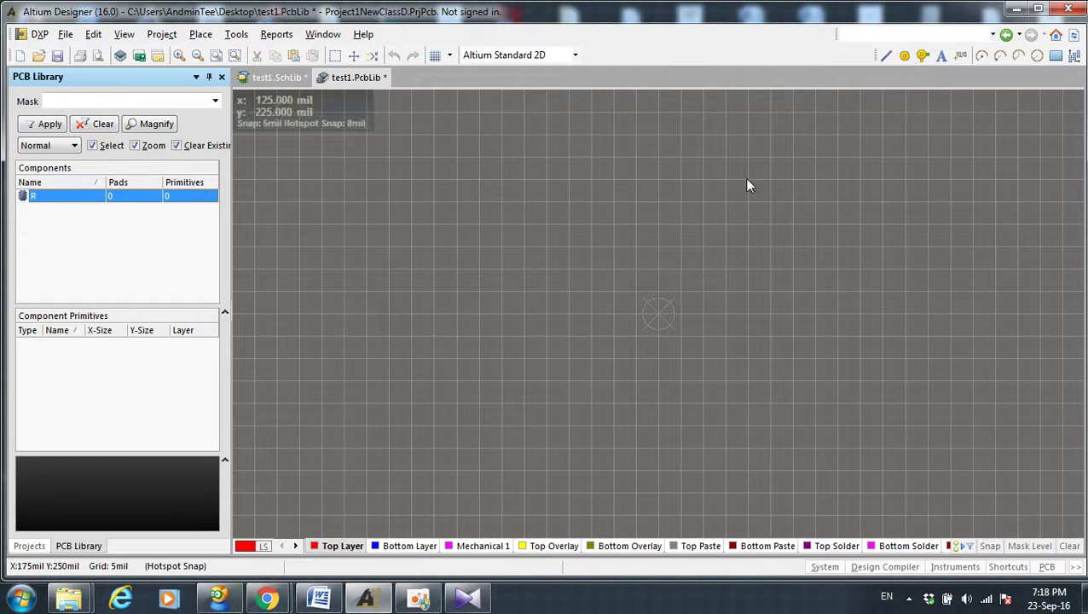
# Step: Place two pads in the footprint, at about X -190, Y 45 mil and X 145, Y 45 mil, and dismiss the KMPlayer pop-up
pyautogui.click(902, 56)
pyautogui.click(489, 275)
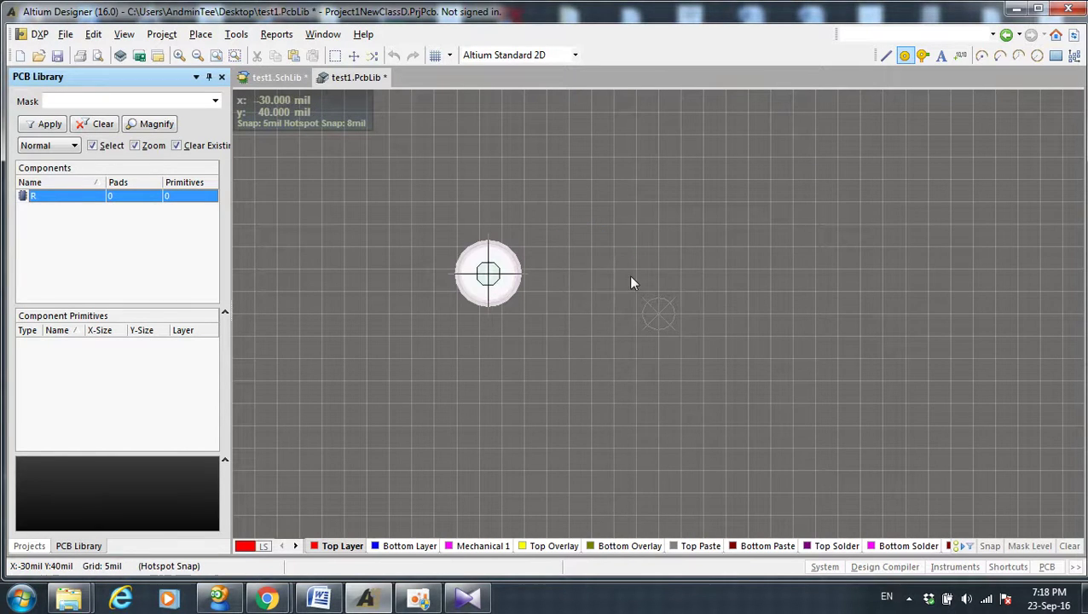
pyautogui.click(789, 275)
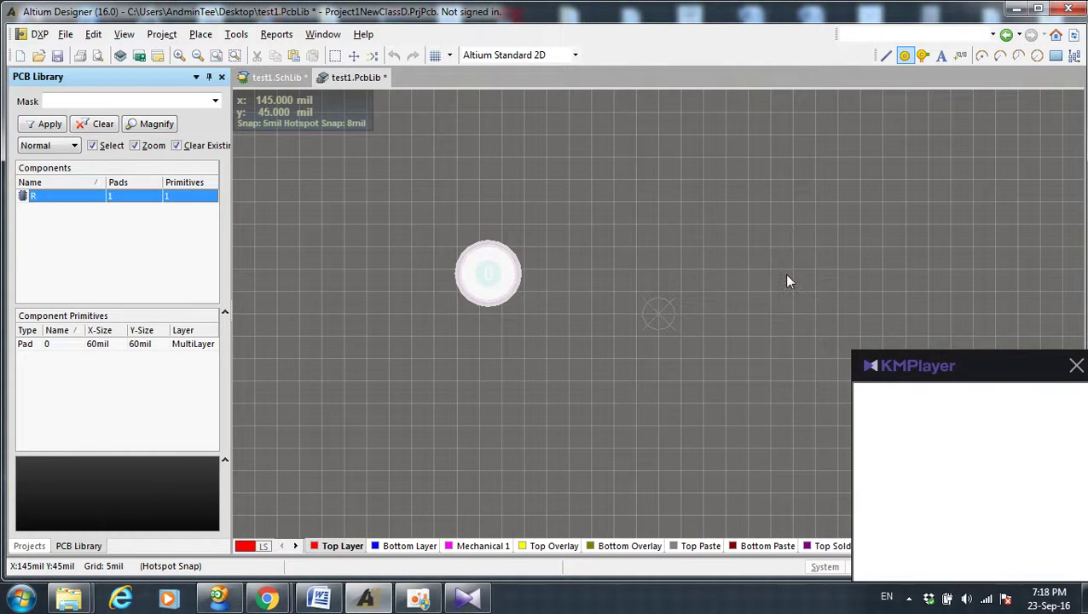
pyautogui.click(1076, 365)
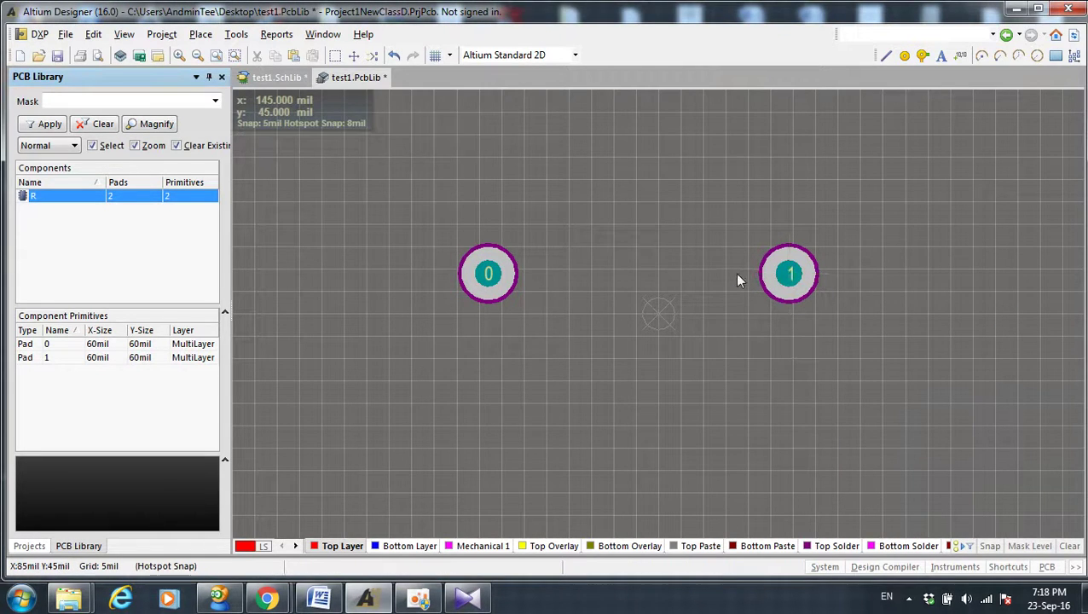
# Step: Move the footprint's right pad slightly down to about X 145, Y 40 mil
pyautogui.click(492, 286)
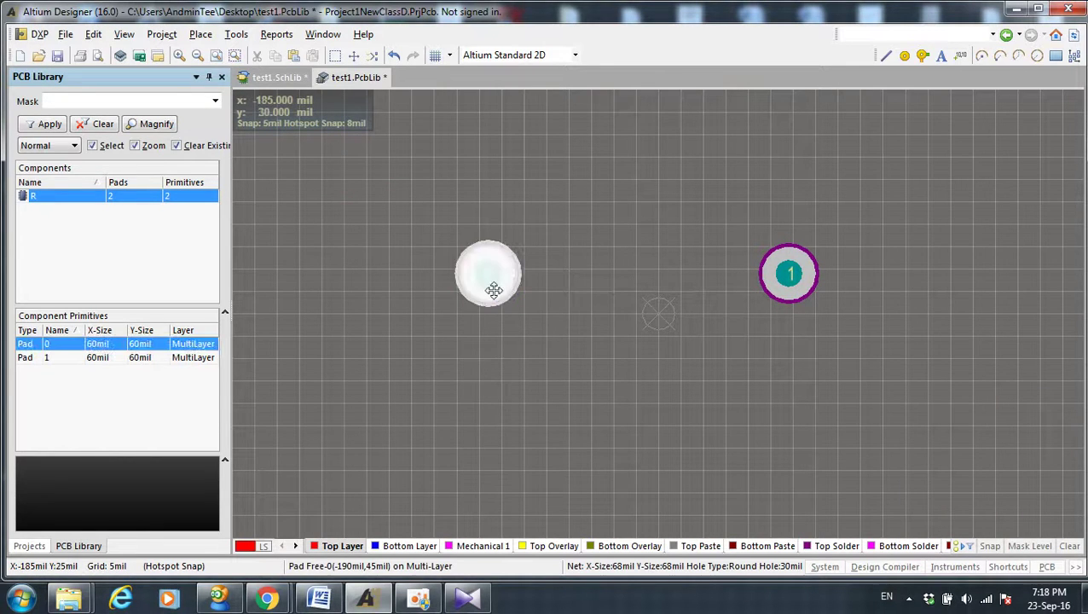
pyautogui.click(558, 313)
pyautogui.click(489, 274)
pyautogui.click(648, 277)
pyautogui.moveTo(790, 279); pyautogui.dragTo(791, 284)
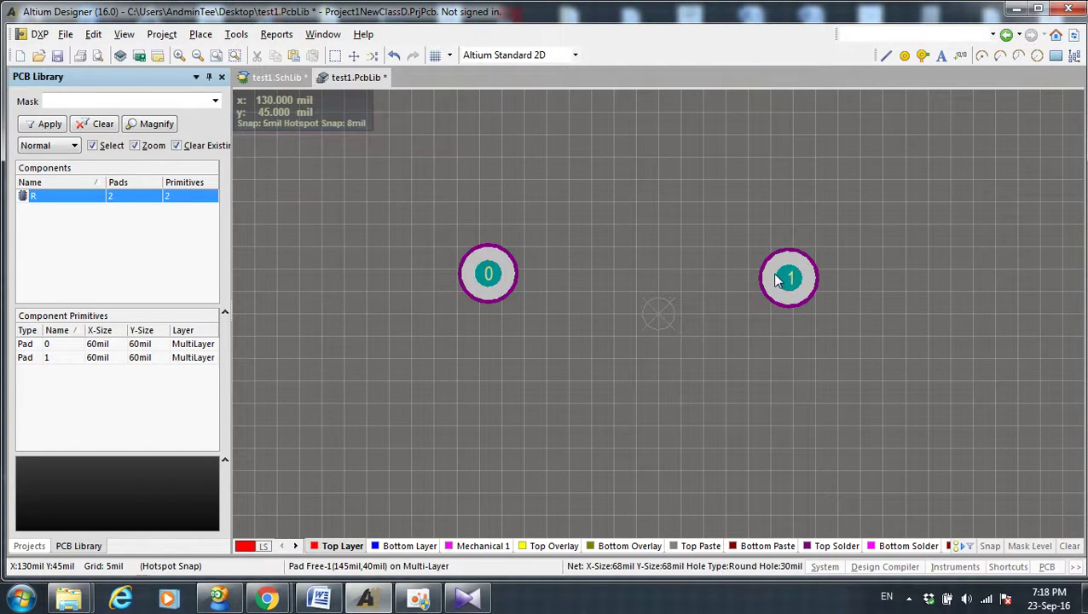
# Step: Inspect the X and Y location in the left pad's properties, then close them without changes
pyautogui.click(493, 277)
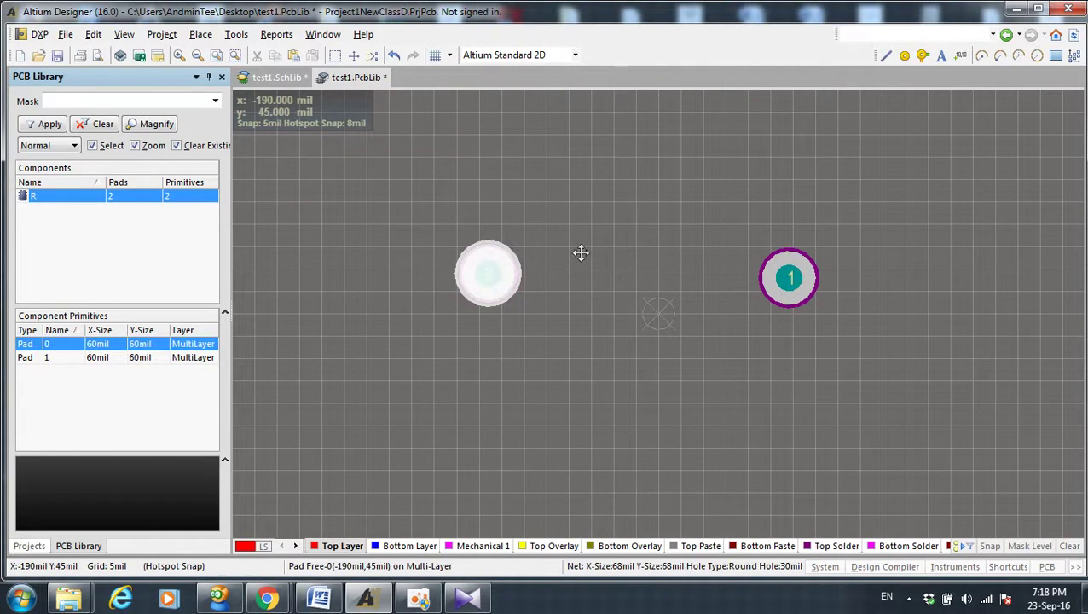
pyautogui.doubleClick(488, 259)
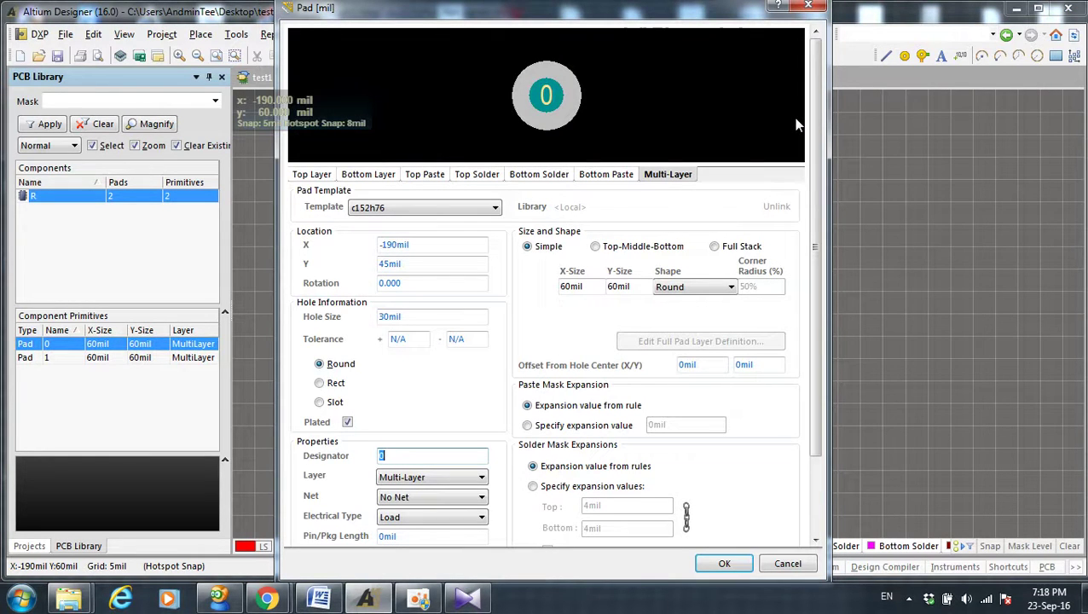
pyautogui.click(395, 245)
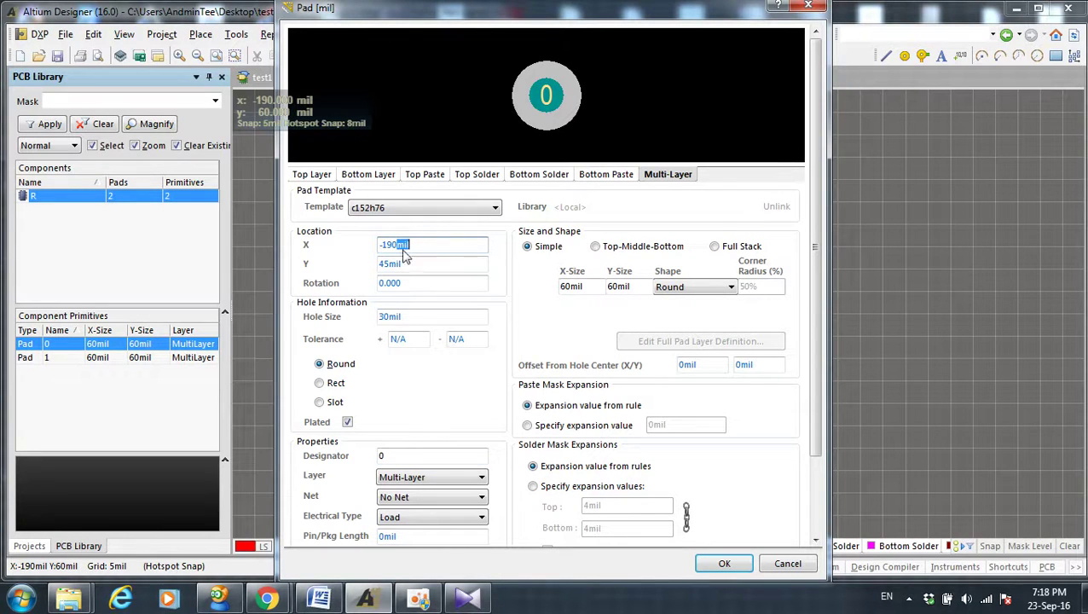
pyautogui.click(439, 264)
pyautogui.click(808, 6)
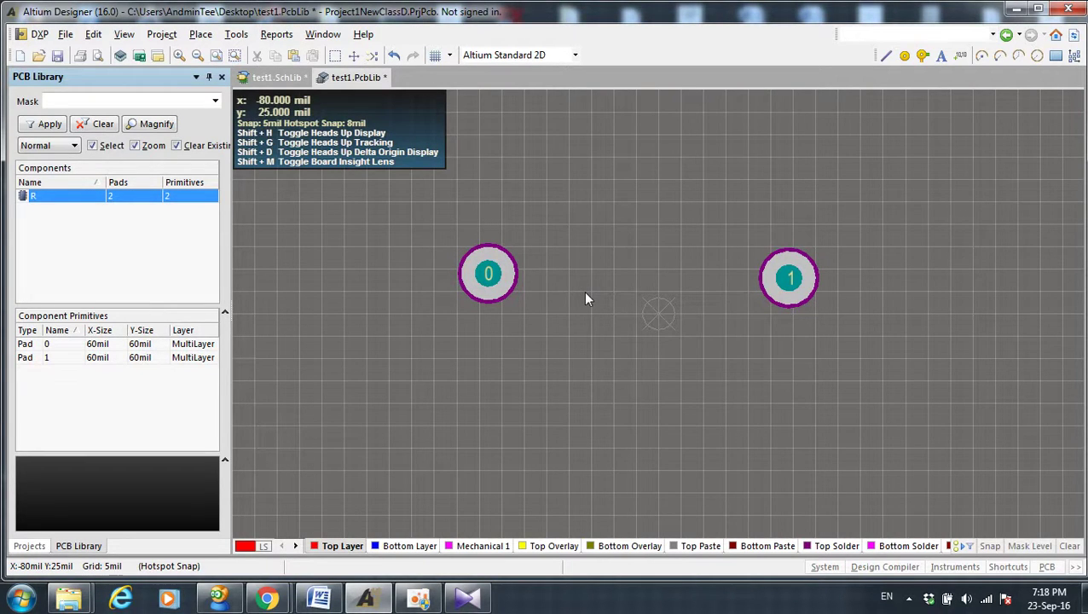
# Step: Maximize the program window
pyautogui.click(1038, 9)
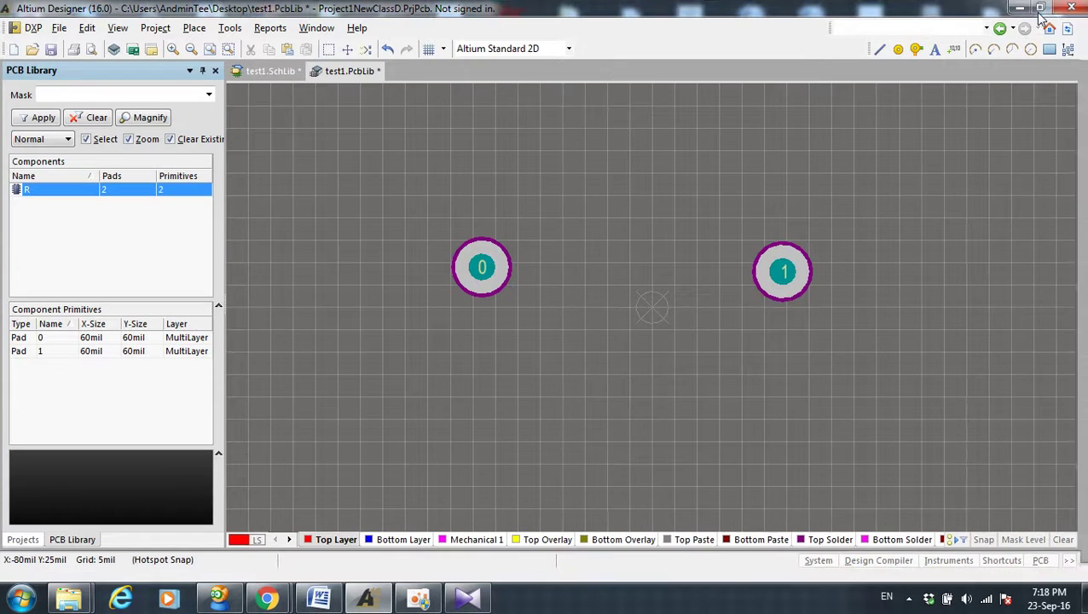
# Step: Switch the measurement units to millimetres and check pad 0's X location in its properties without changing it
pyautogui.press('q')
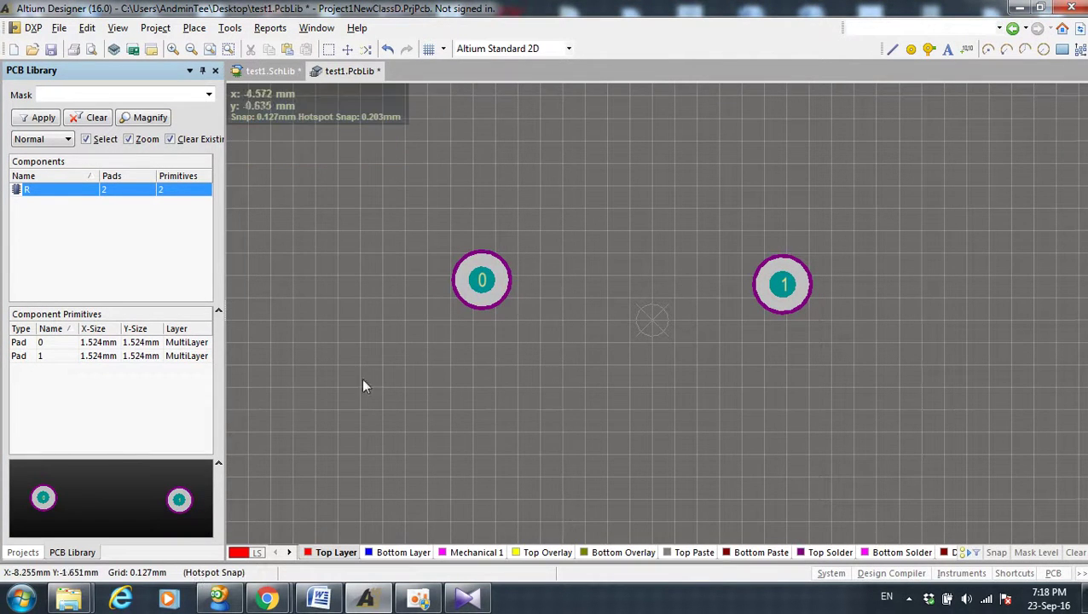
pyautogui.doubleClick(481, 284)
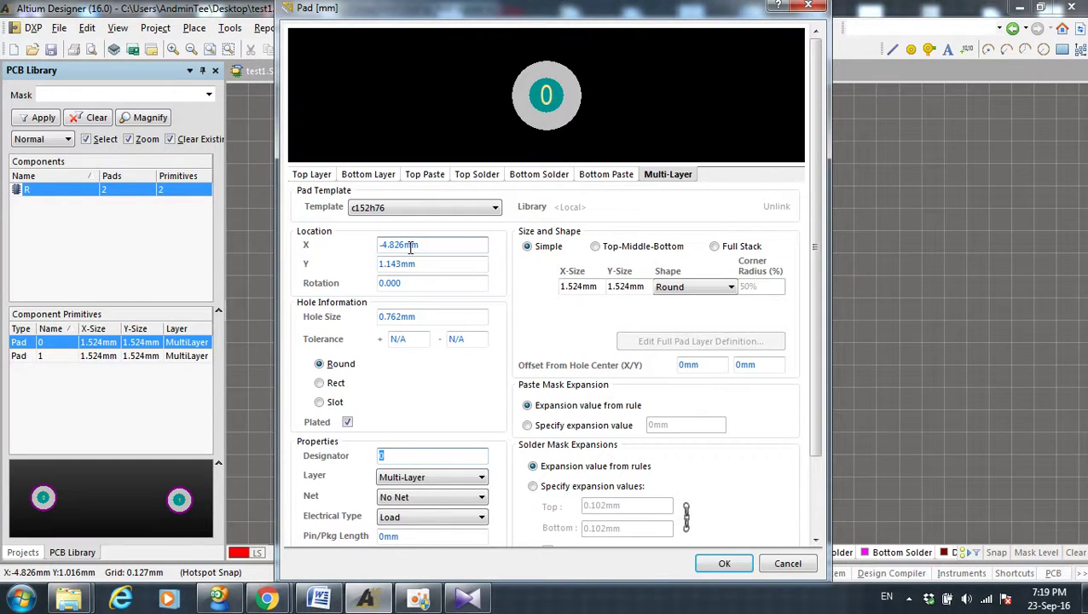
pyautogui.click(410, 246)
pyautogui.click(455, 247)
pyautogui.click(809, 7)
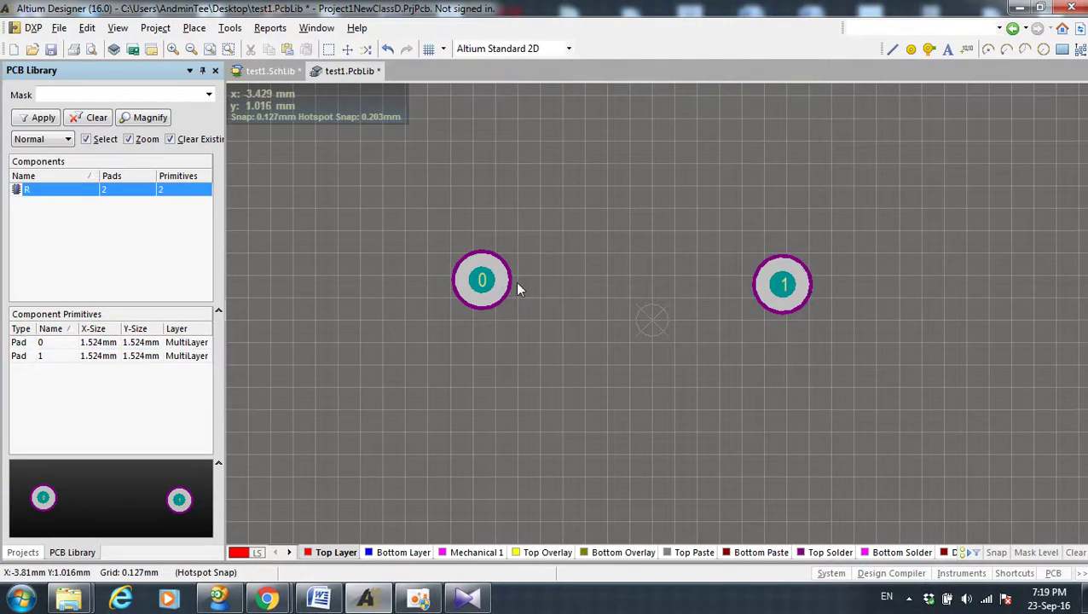
# Step: Swap the two pads' order, placing pad 0 about 7.5 mm to the right of pad 1 at the same height
pyautogui.moveTo(482, 280); pyautogui.dragTo(935, 297)
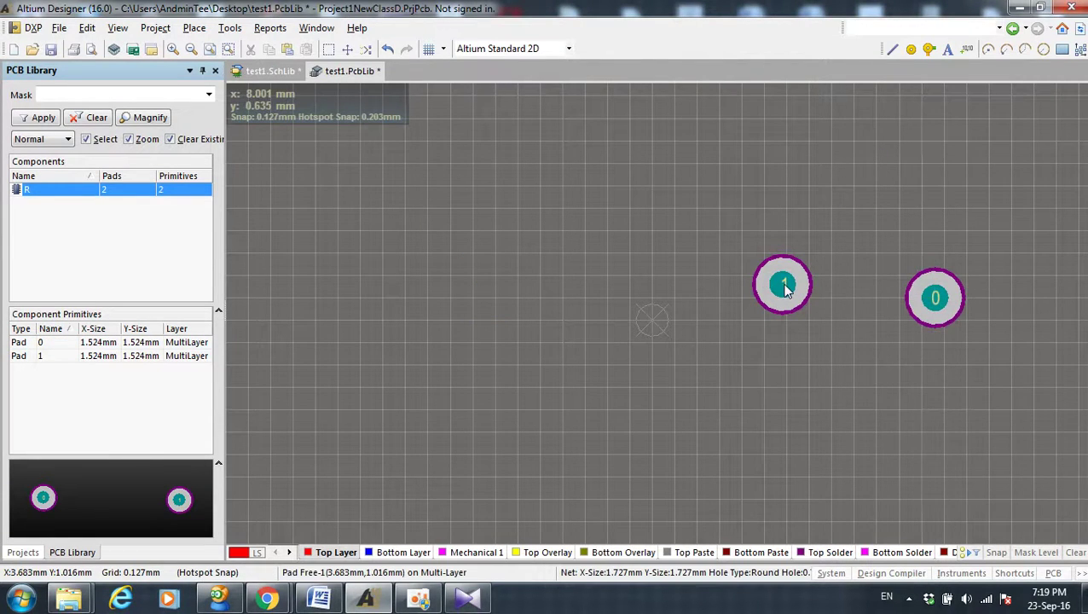
pyautogui.moveTo(785, 285); pyautogui.dragTo(572, 298)
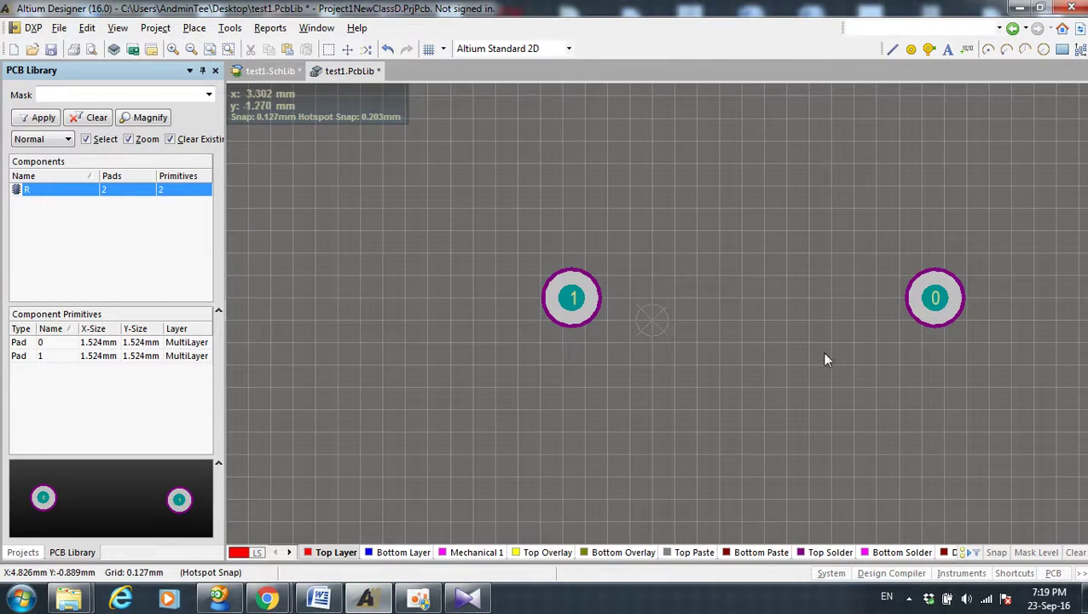
pyautogui.moveTo(923, 306); pyautogui.dragTo(823, 305)
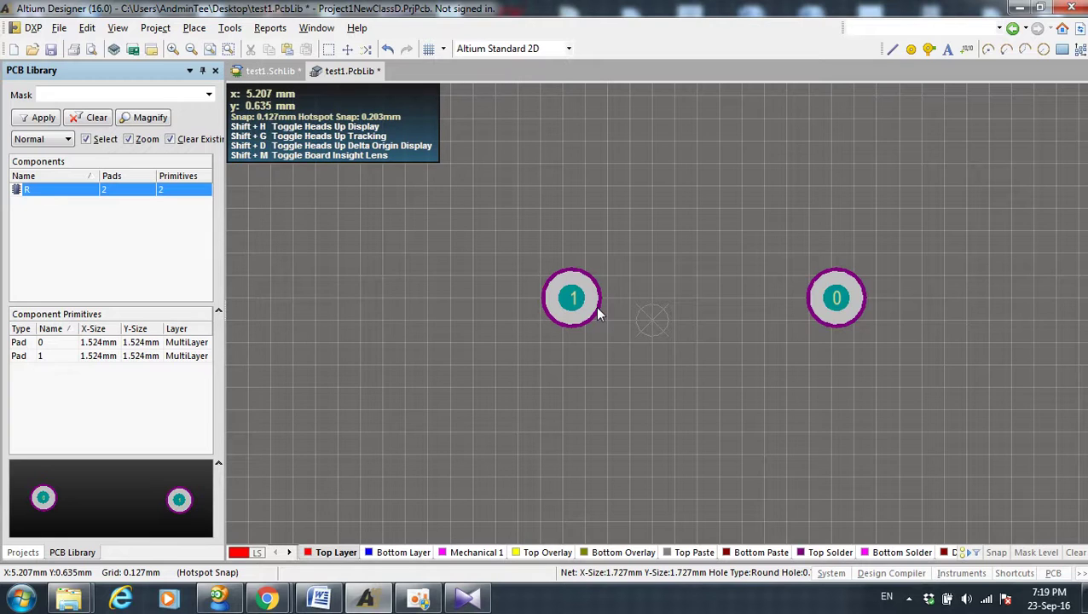
# Step: Set the footprint's reference point to Pin 1
pyautogui.click(89, 28)
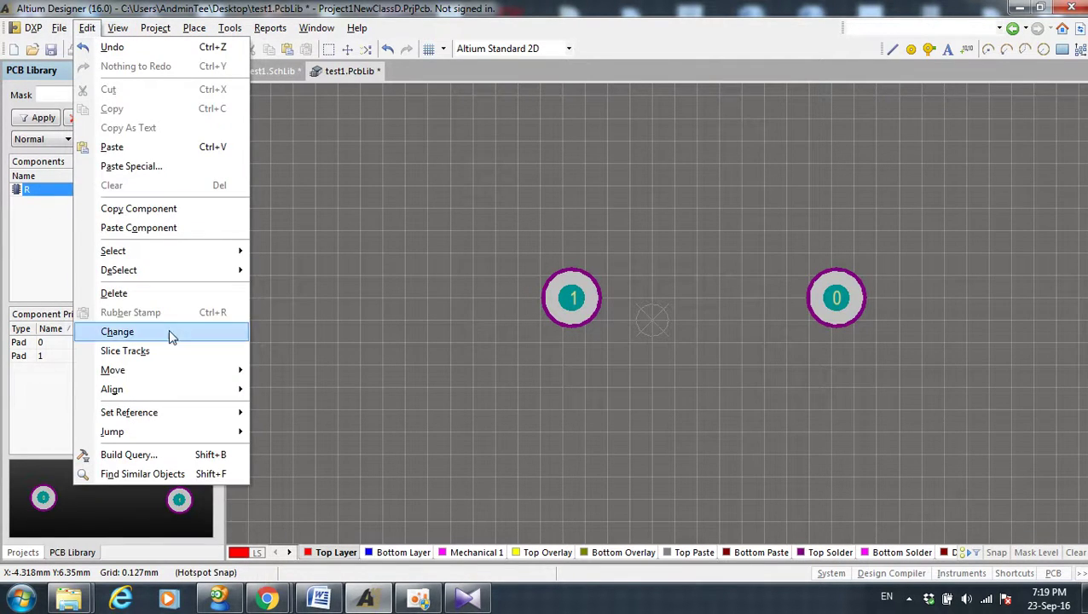
pyautogui.moveTo(220, 414)
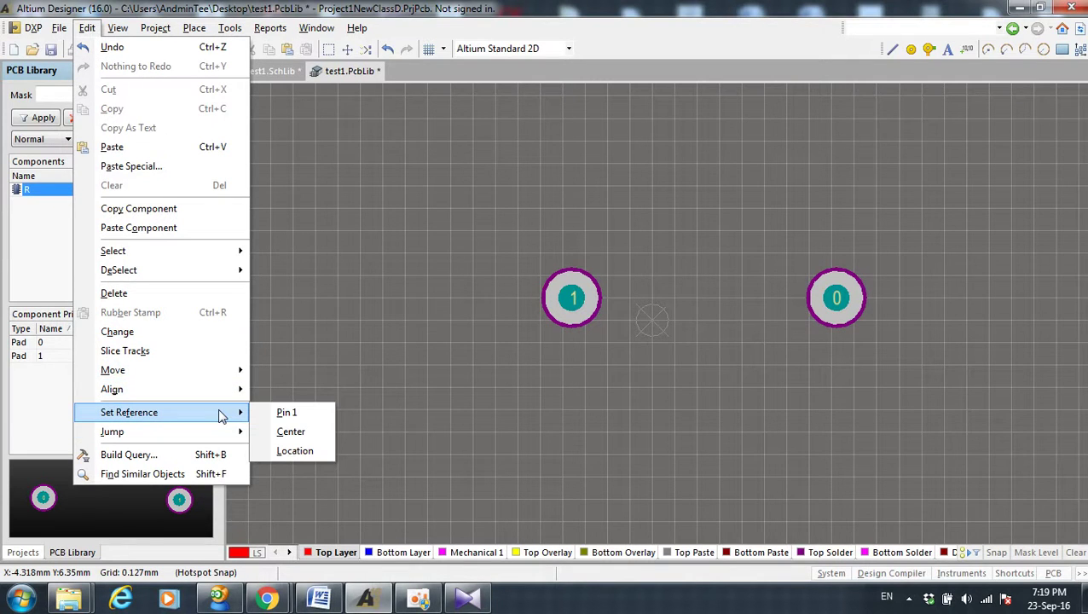
pyautogui.click(284, 414)
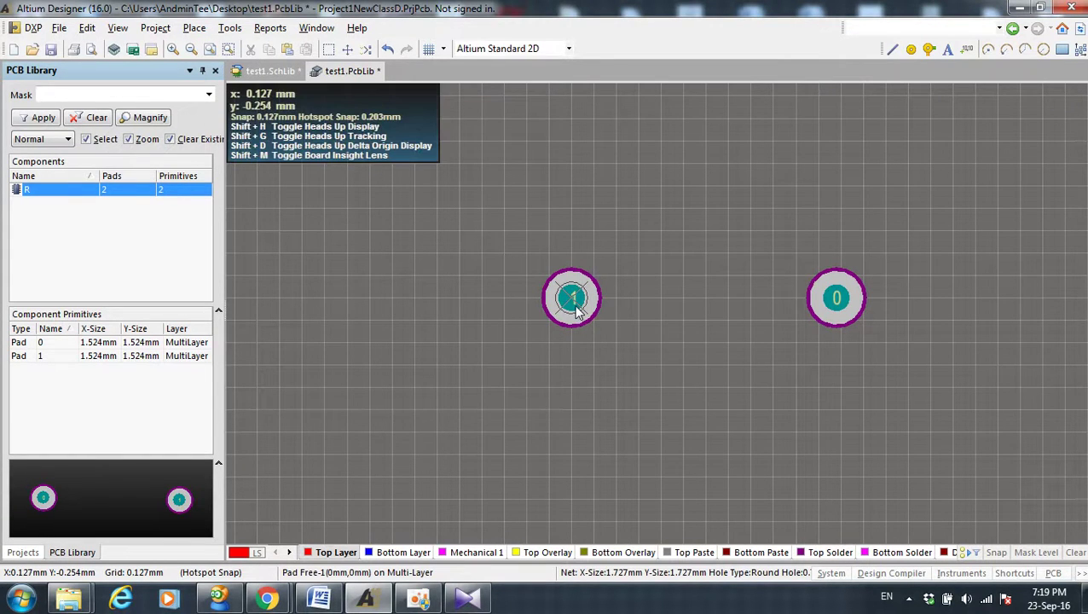
pyautogui.keyDown('ctrl'); pyautogui.scroll(3, 576, 310); pyautogui.keyUp('ctrl')
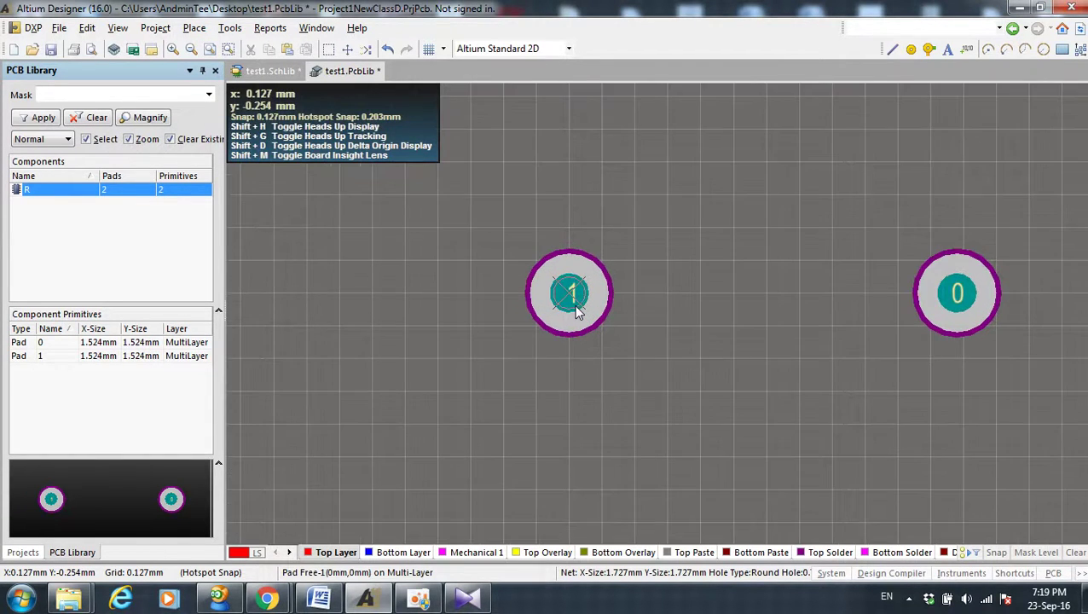
pyautogui.click(935, 301)
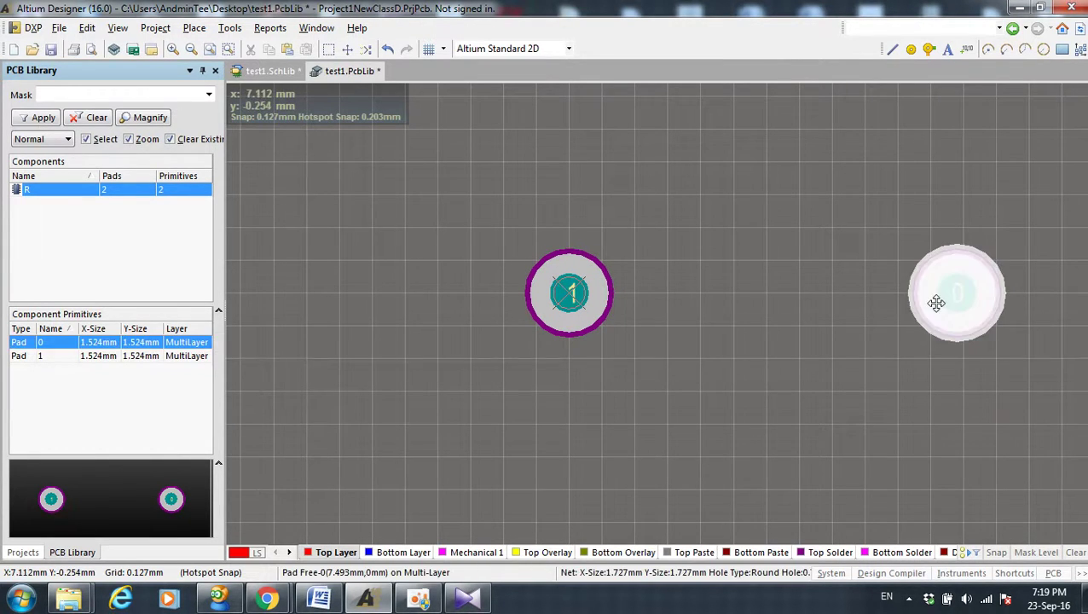
# Step: Open pad 1's properties and give it a round hole with a hole size of 0.5 mm
pyautogui.doubleClick(578, 311)
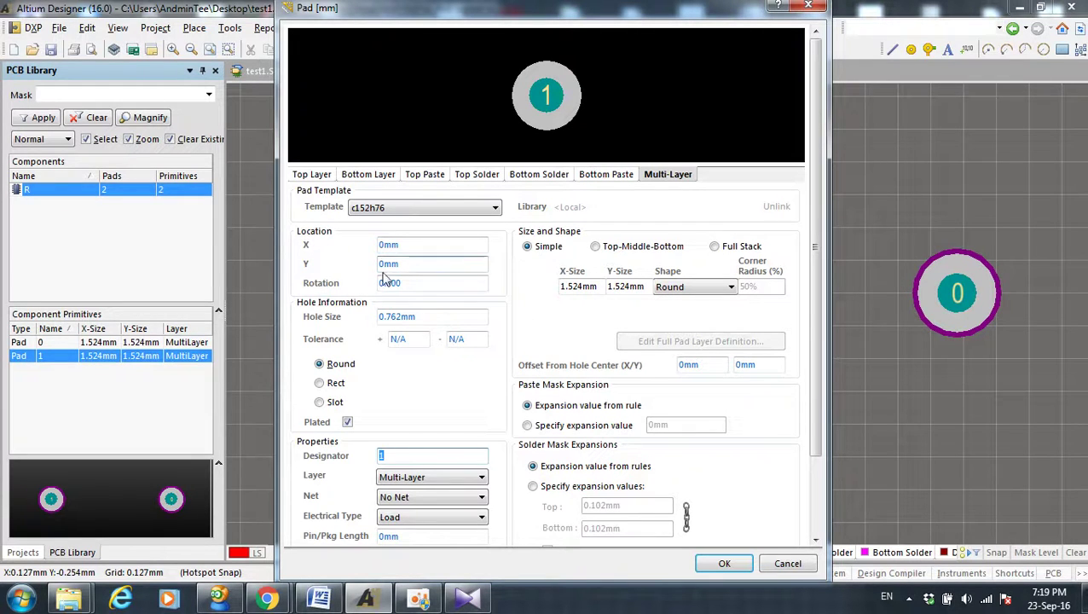
pyautogui.moveTo(388, 245); pyautogui.dragTo(379, 246)
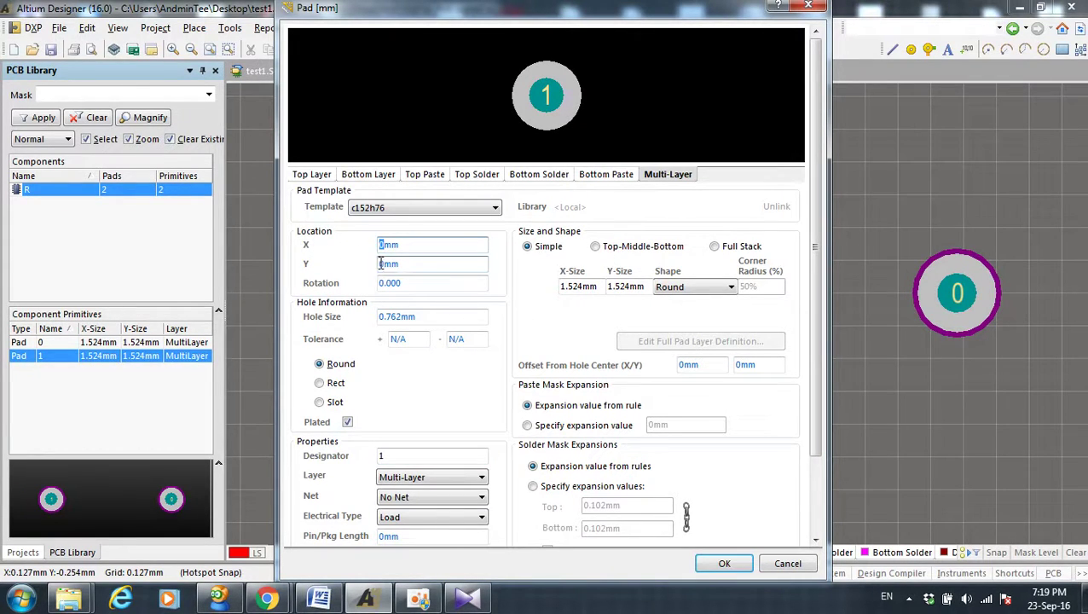
pyautogui.click(321, 383)
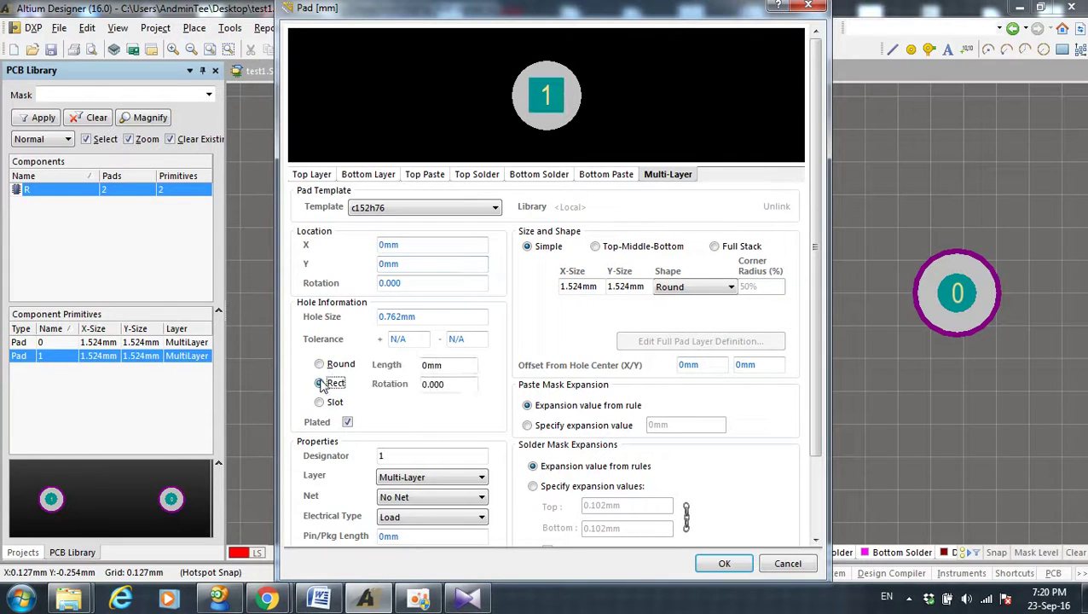
pyautogui.press('Up')
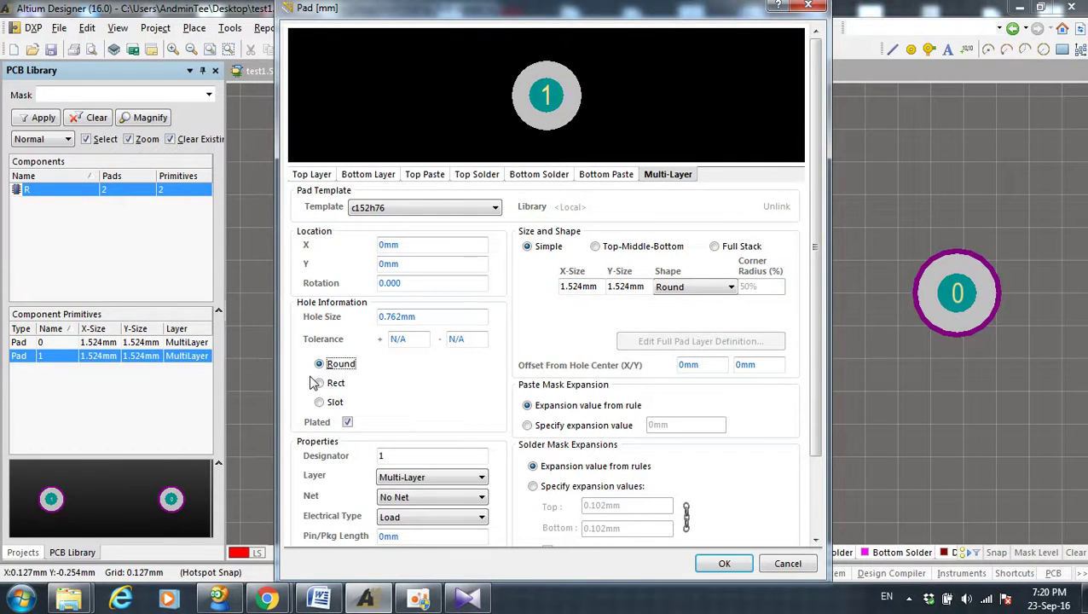
pyautogui.moveTo(403, 317); pyautogui.dragTo(306, 320)
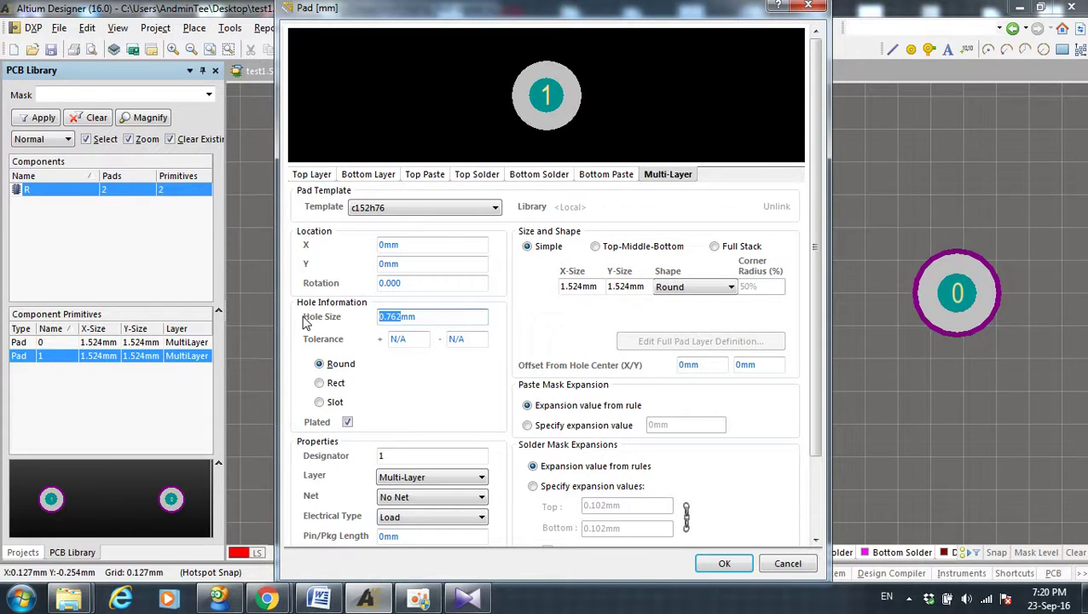
pyautogui.press('BackSpace')
pyautogui.write('0.5')
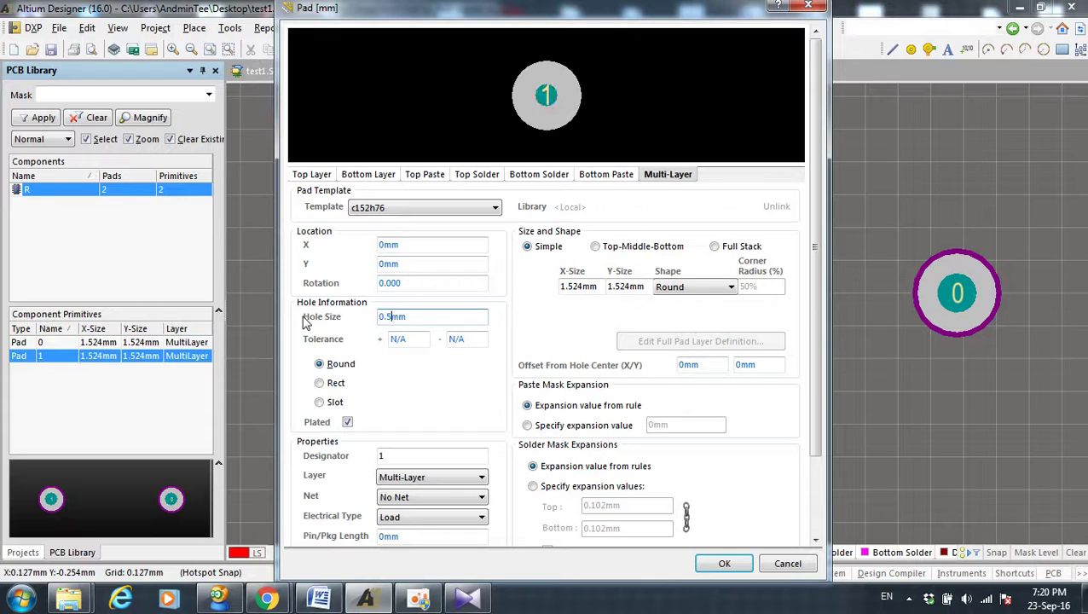
# Step: Set pad 1's X-Size and Y-Size to 2.5 mm, dismiss the Windows color scheme pop-up, and apply the pad properties
pyautogui.click(584, 287)
pyautogui.moveTo(583, 287); pyautogui.dragTo(530, 288)
pyautogui.press('BackSpace')
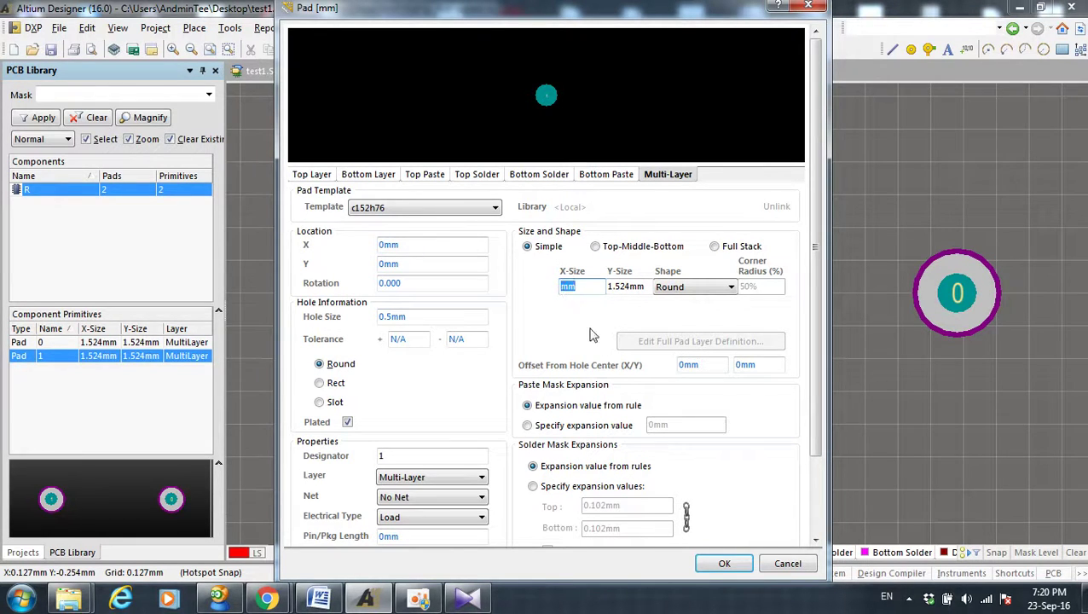
pyautogui.click(565, 288)
pyautogui.write('2')
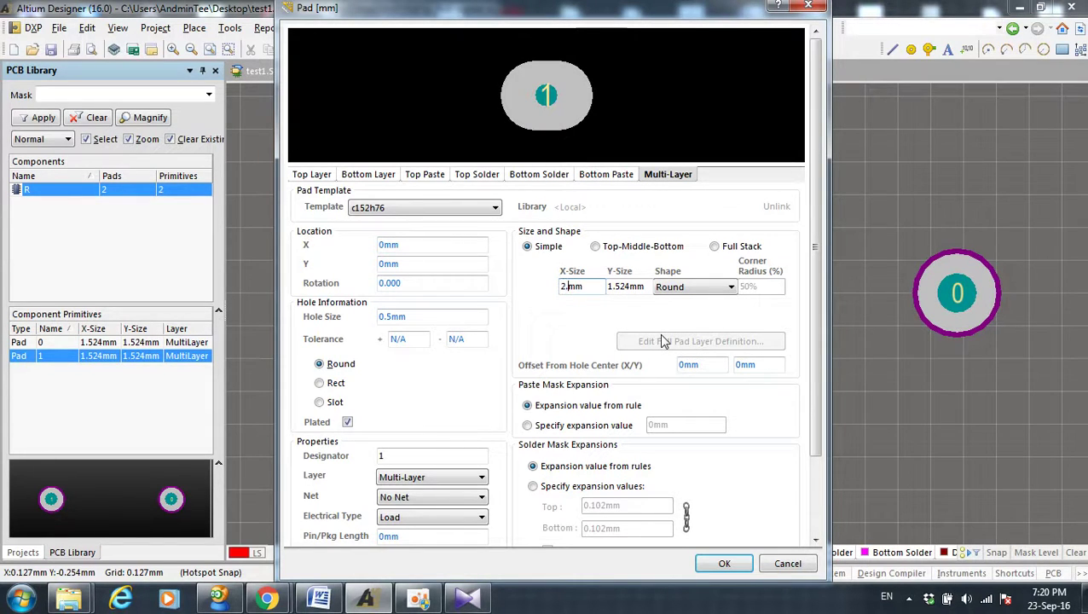
pyautogui.write('.5')
pyautogui.doubleClick(621, 287)
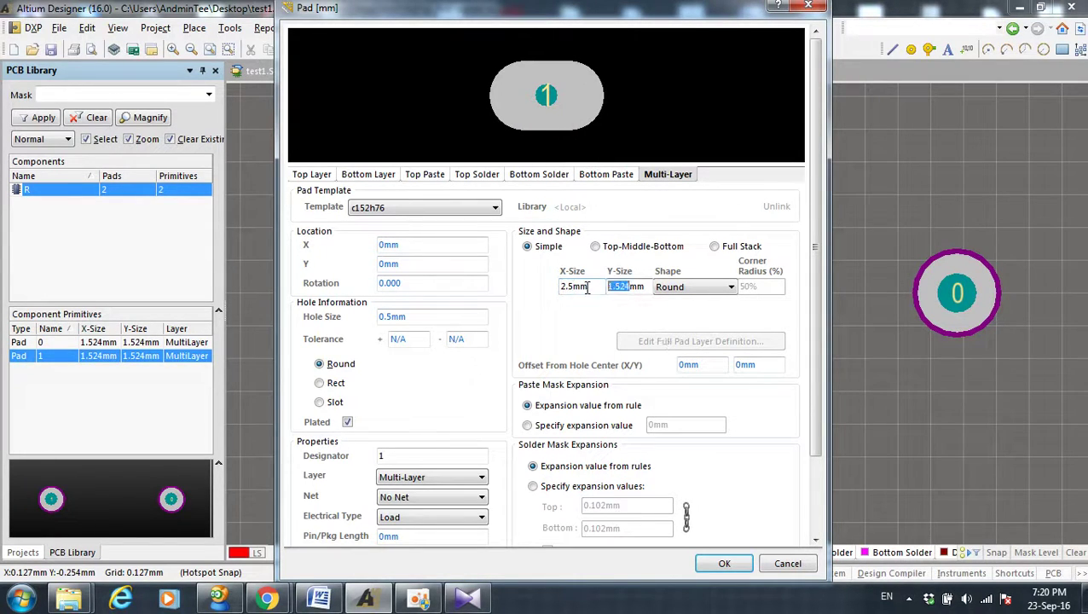
pyautogui.write('2')
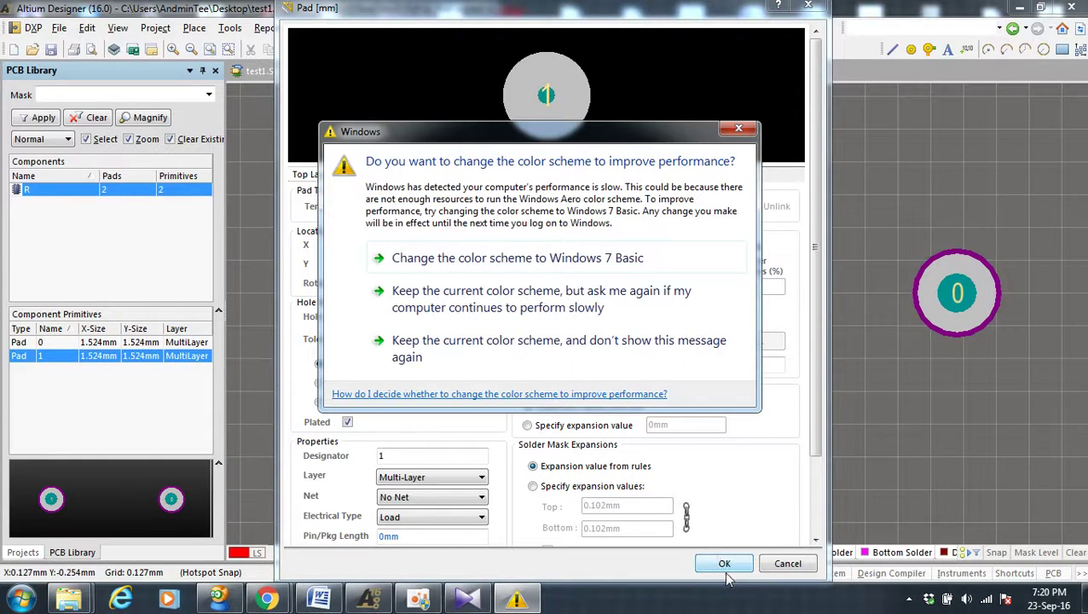
pyautogui.click(739, 130)
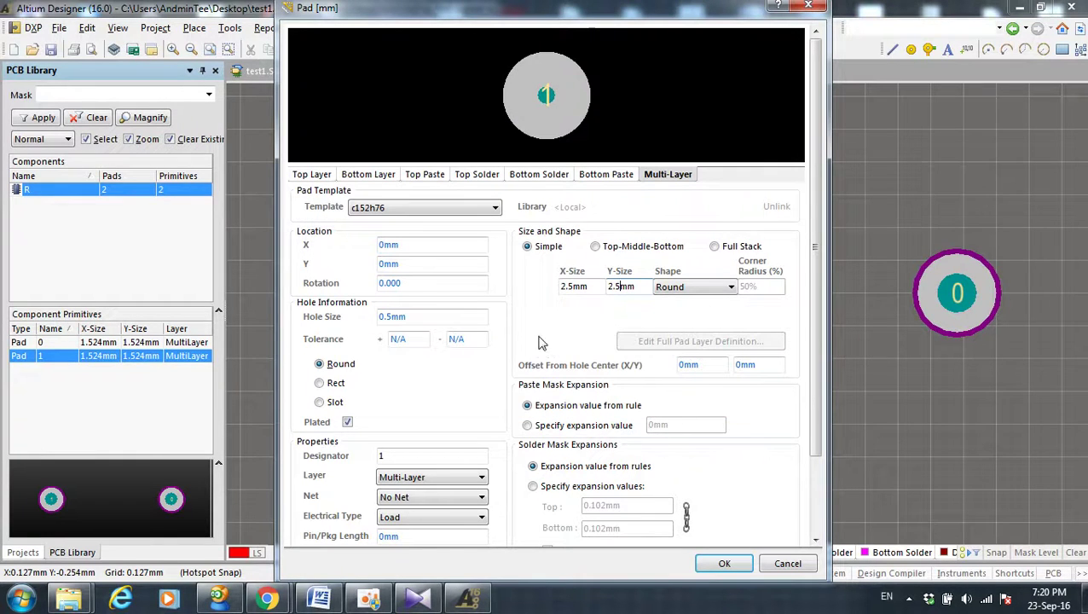
pyautogui.click(724, 564)
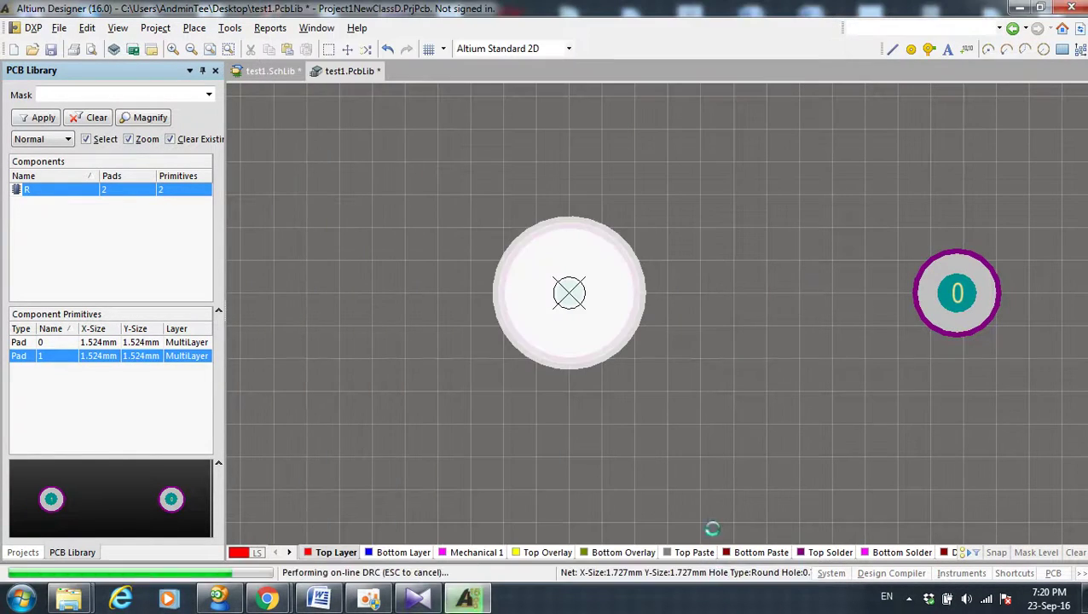
# Step: Inspect the X and Y location in pad 0's properties, then close them without changes
pyautogui.press('shift')
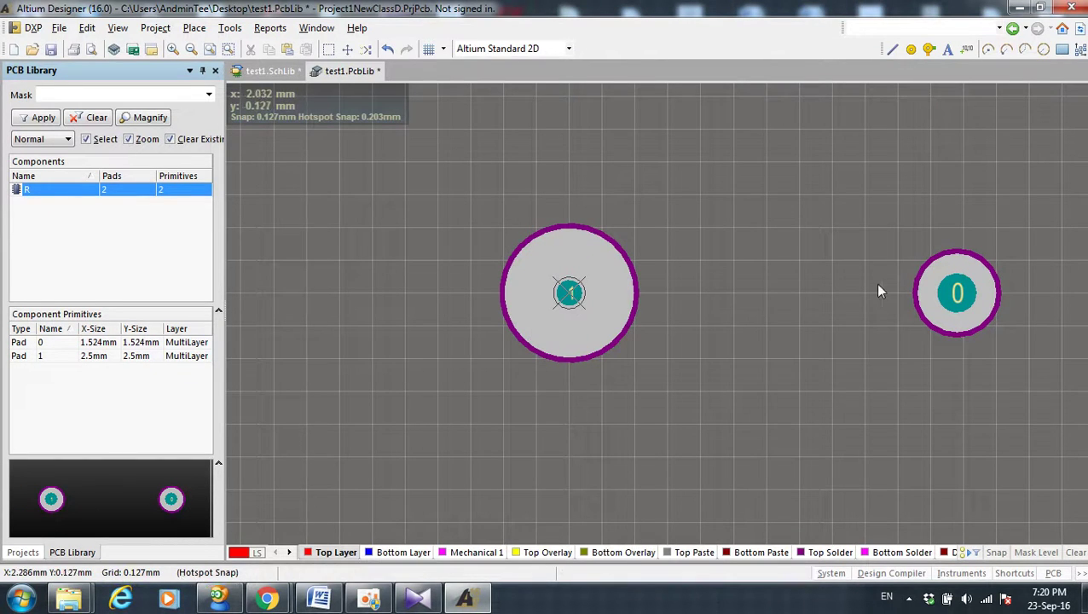
pyautogui.click(938, 293)
pyautogui.click(811, 345)
pyautogui.press('shift')
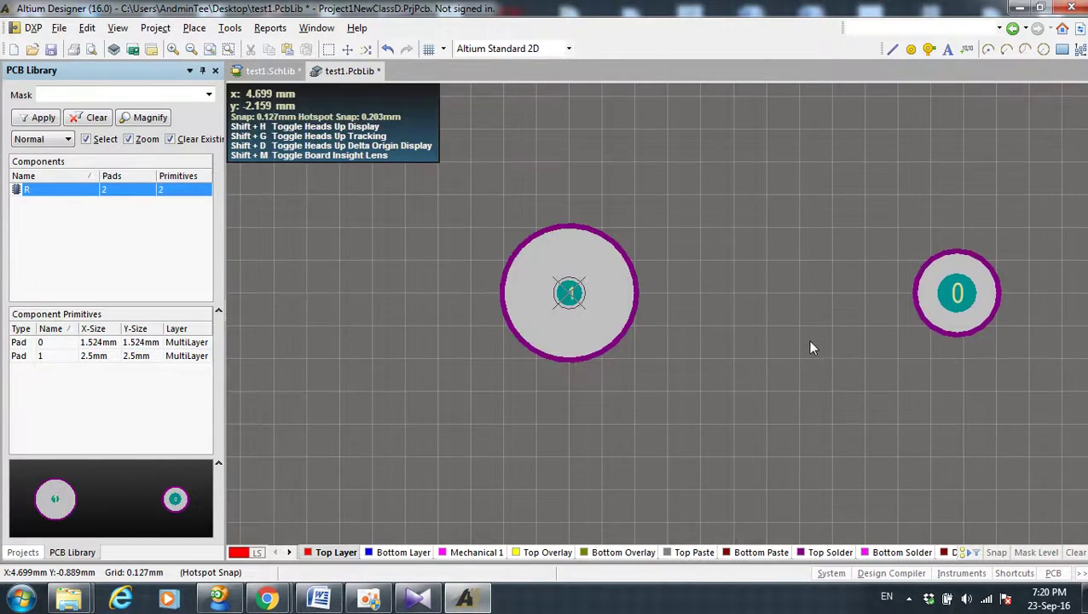
pyautogui.keyDown('shift'); pyautogui.scroll(-5, 812, 347); pyautogui.keyUp('shift')
pyautogui.doubleClick(718, 300)
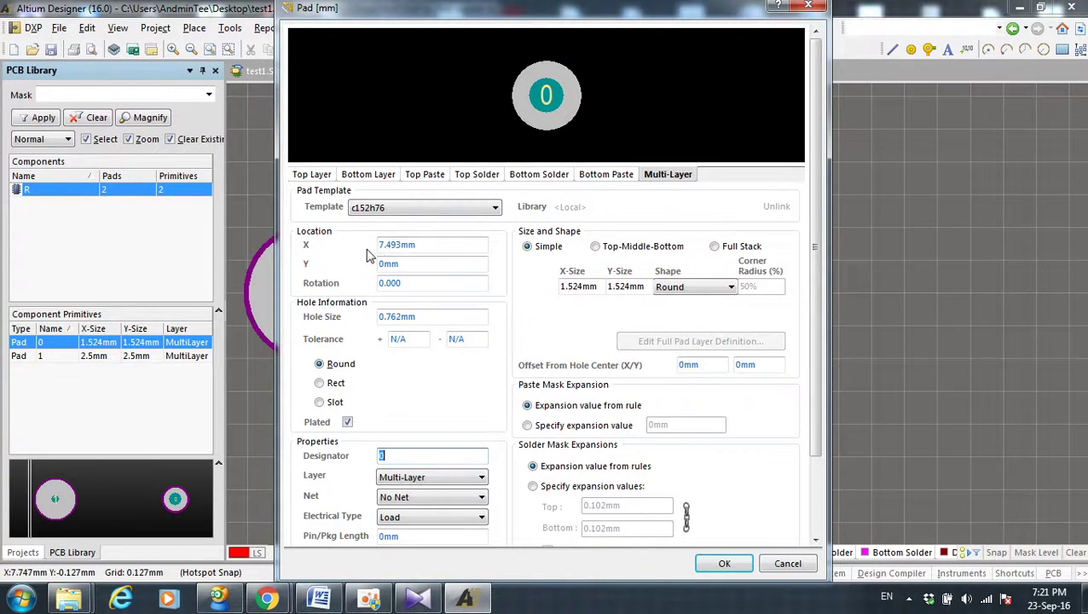
pyautogui.moveTo(558, 19); pyautogui.dragTo(707, 104)
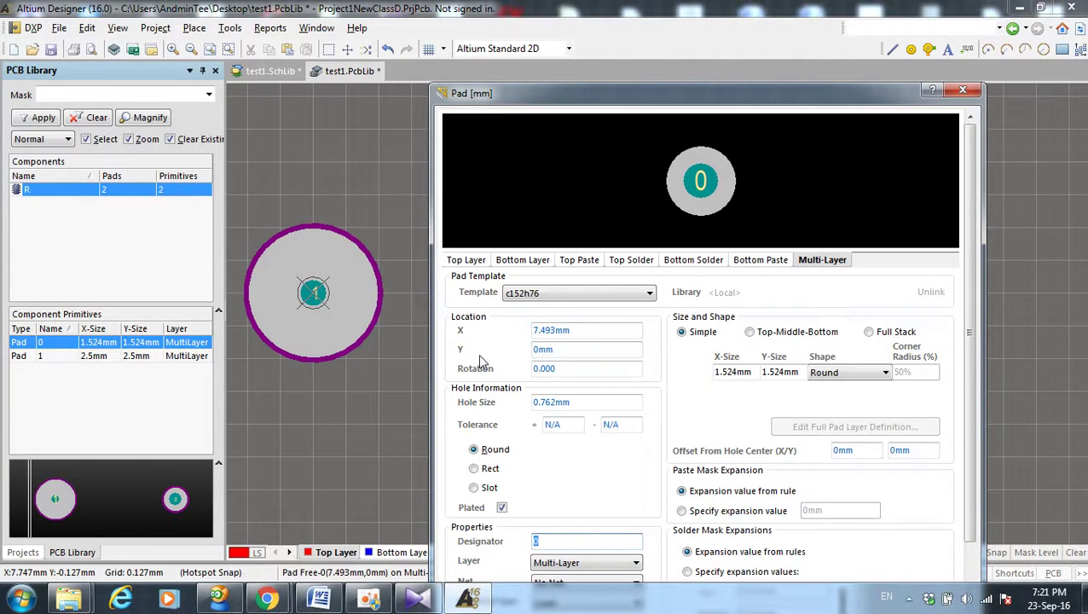
pyautogui.click(537, 331)
pyautogui.press('Tab')
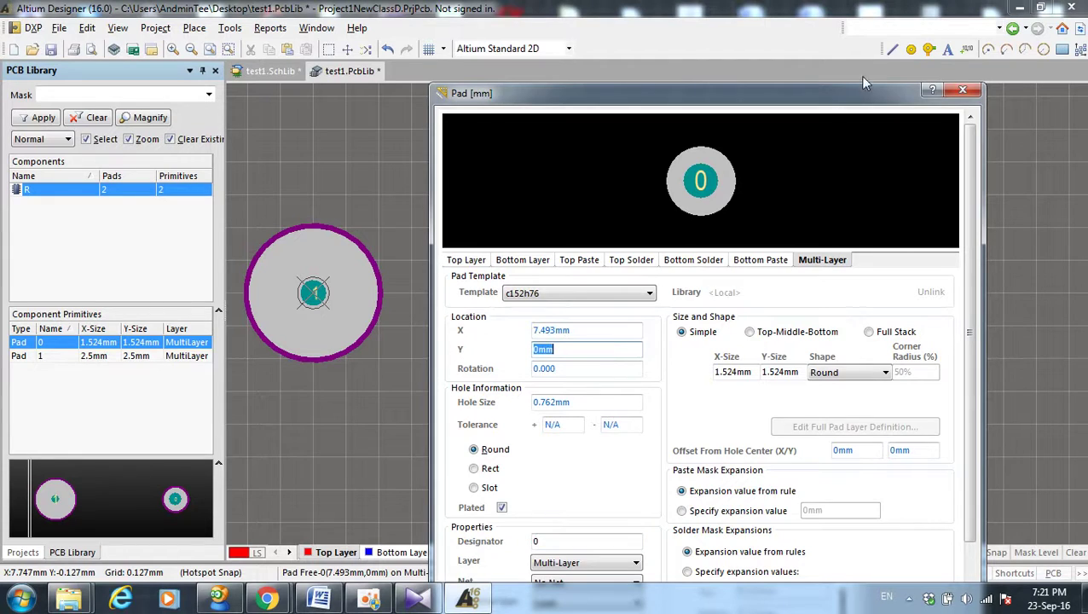
pyautogui.click(962, 89)
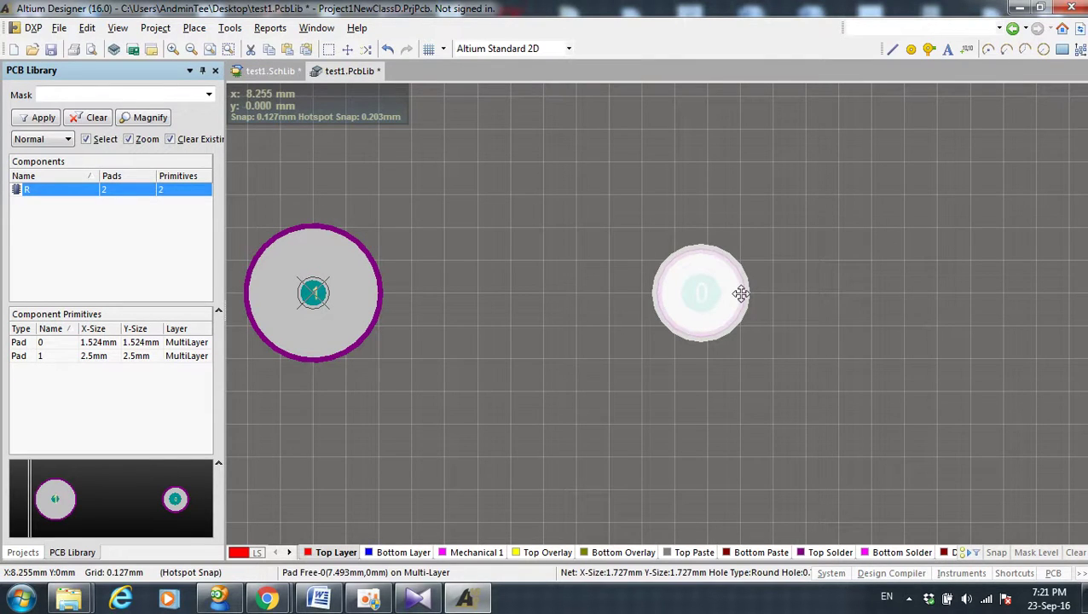
pyautogui.click(709, 296)
pyautogui.doubleClick(709, 296)
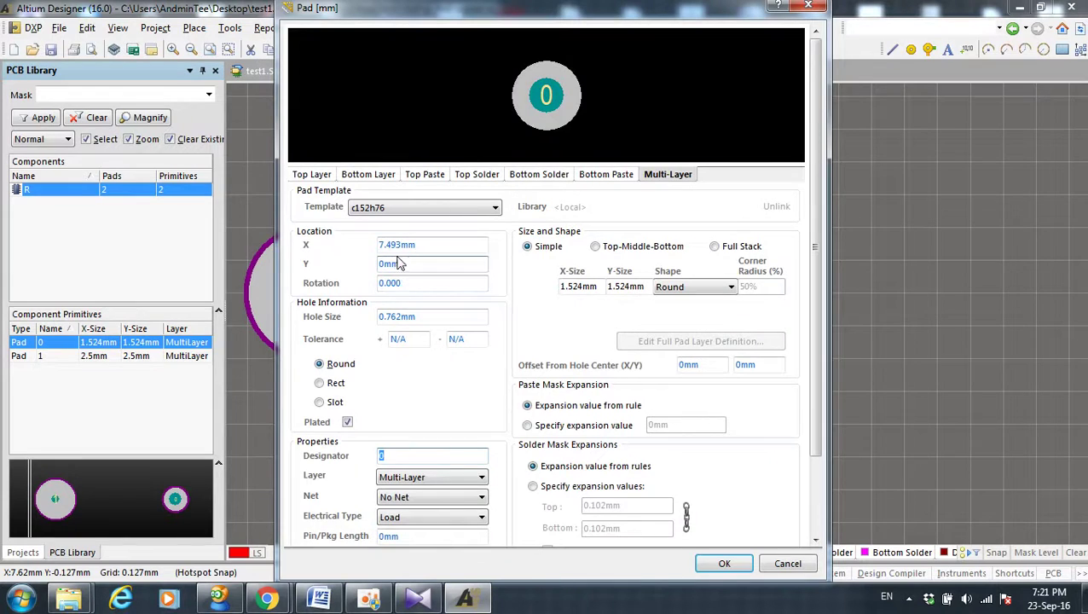
pyautogui.doubleClick(397, 244)
pyautogui.press('BackSpace')
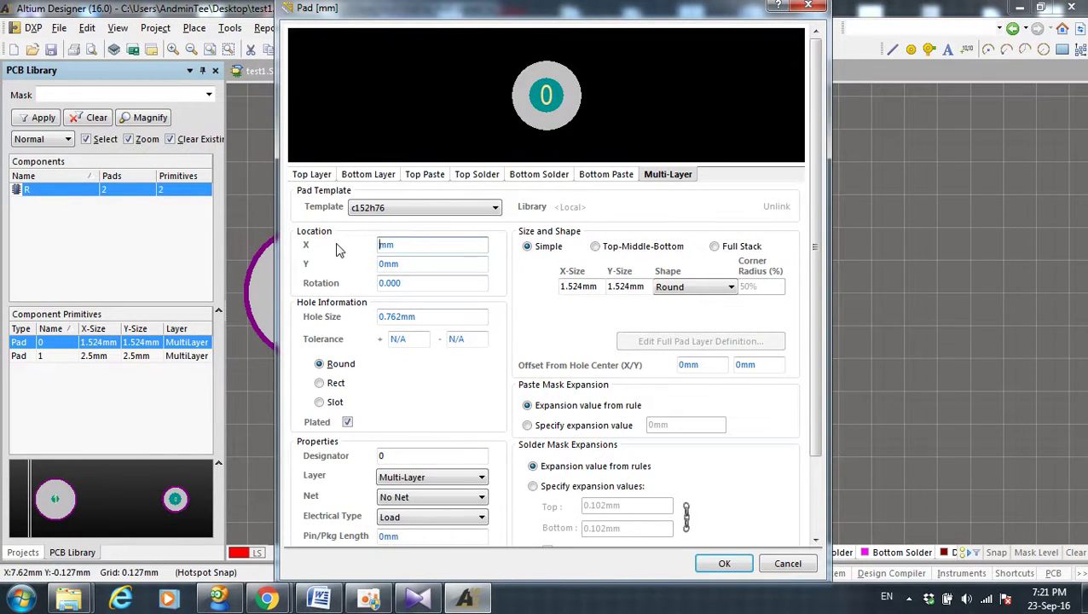
pyautogui.click(788, 564)
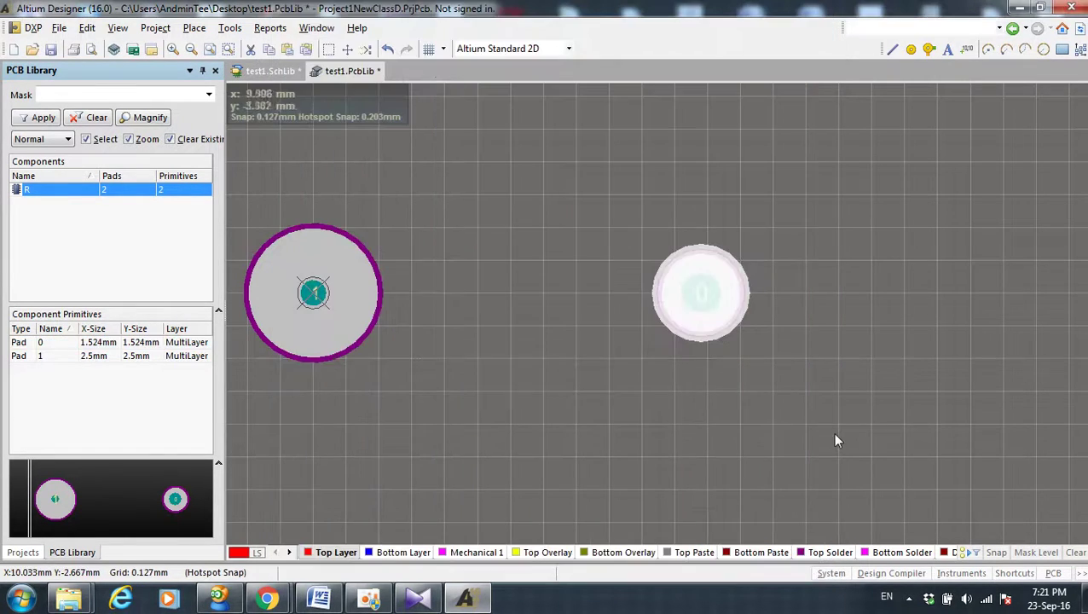
# Step: Move pad 0 closer to pad 1 by setting its X location to about 6 mm in the pad properties
pyautogui.click(686, 305)
pyautogui.press('Delete')
pyautogui.doubleClick(657, 302)
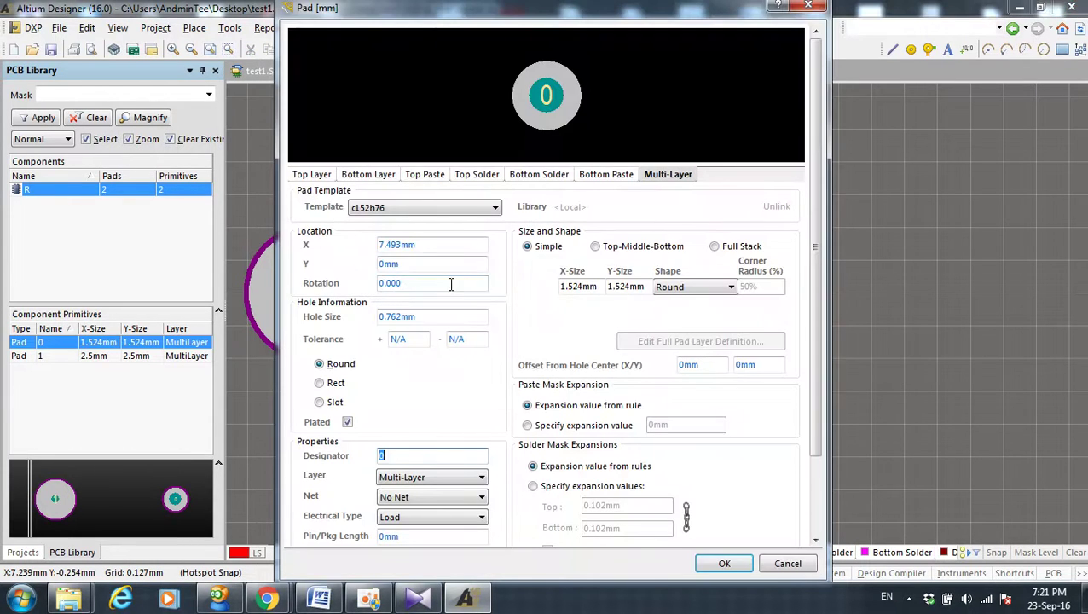
pyautogui.doubleClick(397, 244)
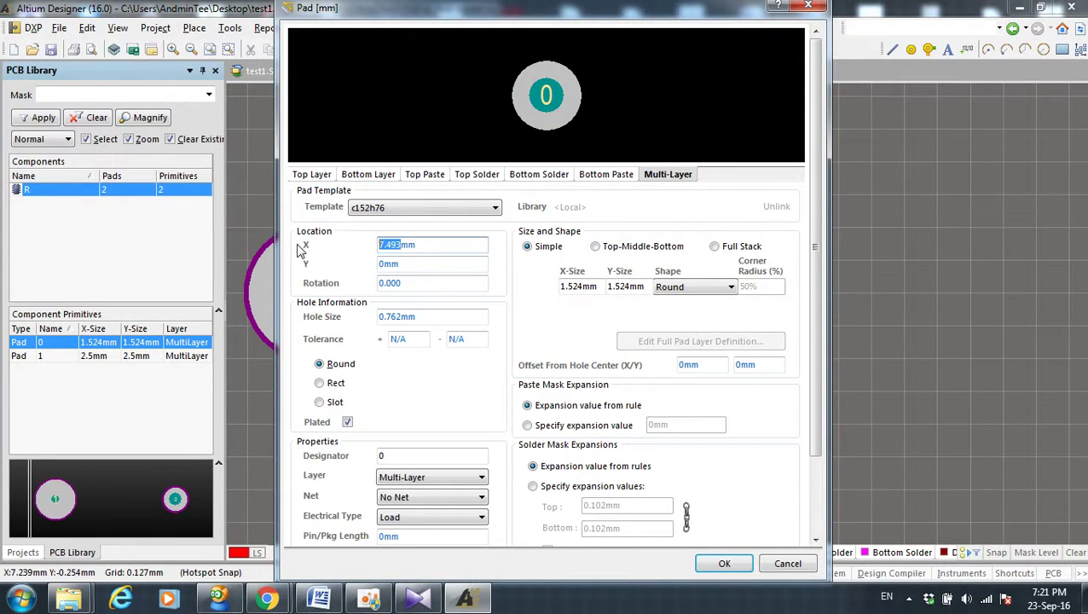
pyautogui.press('BackSpace')
pyautogui.press('Return')
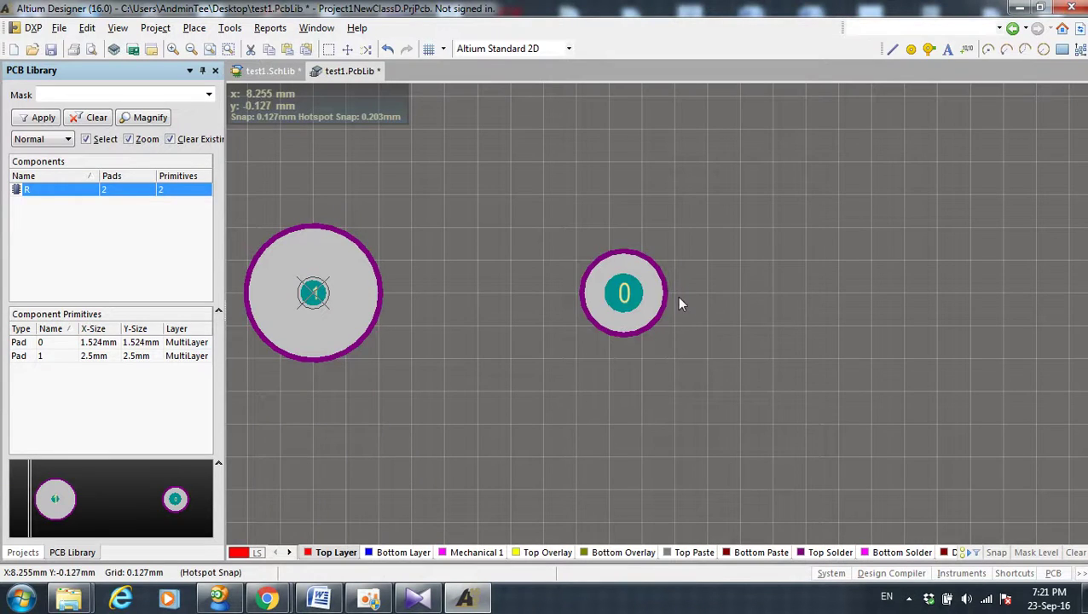
# Step: Open pad 0's properties and set its hole size to 0.5 mm
pyautogui.doubleClick(639, 295)
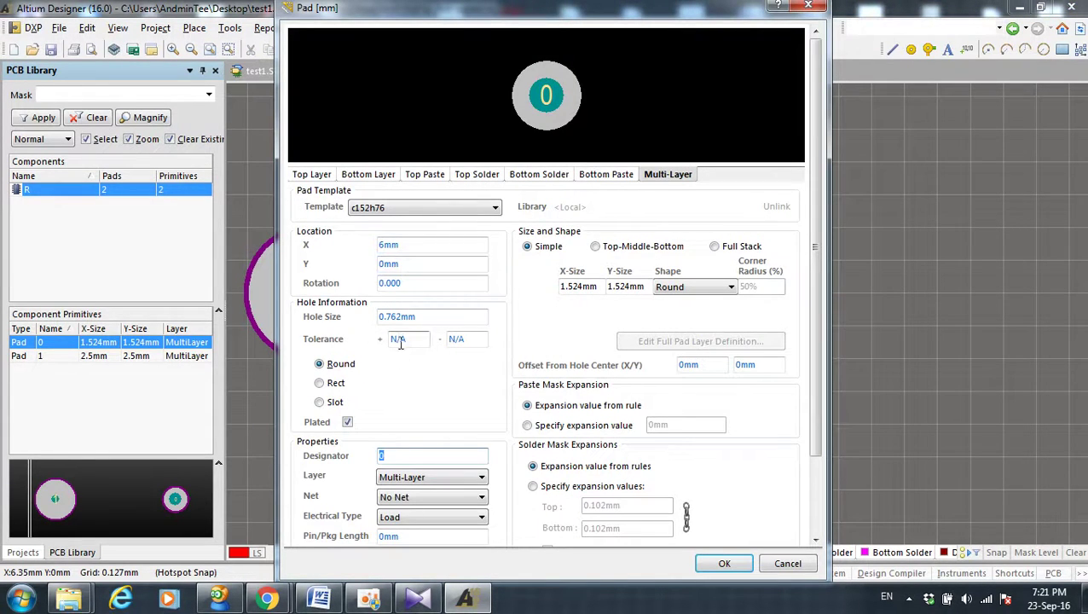
pyautogui.moveTo(403, 316); pyautogui.dragTo(286, 316)
pyautogui.write('01.5')
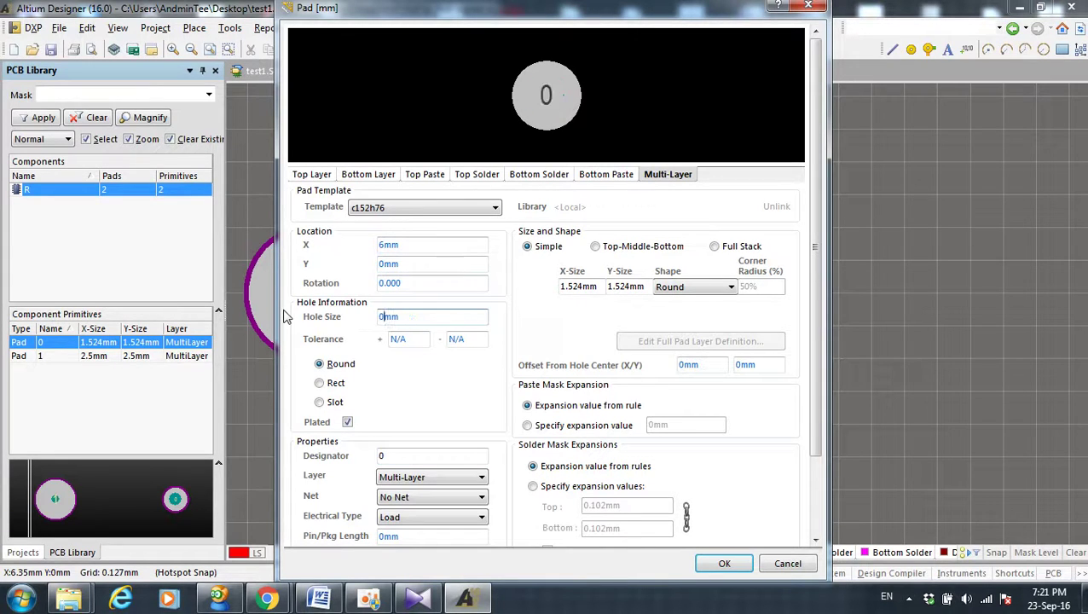
pyautogui.press('BackSpace')
pyautogui.press('BackSpace')
pyautogui.press('BackSpace')
pyautogui.press('BackSpace')
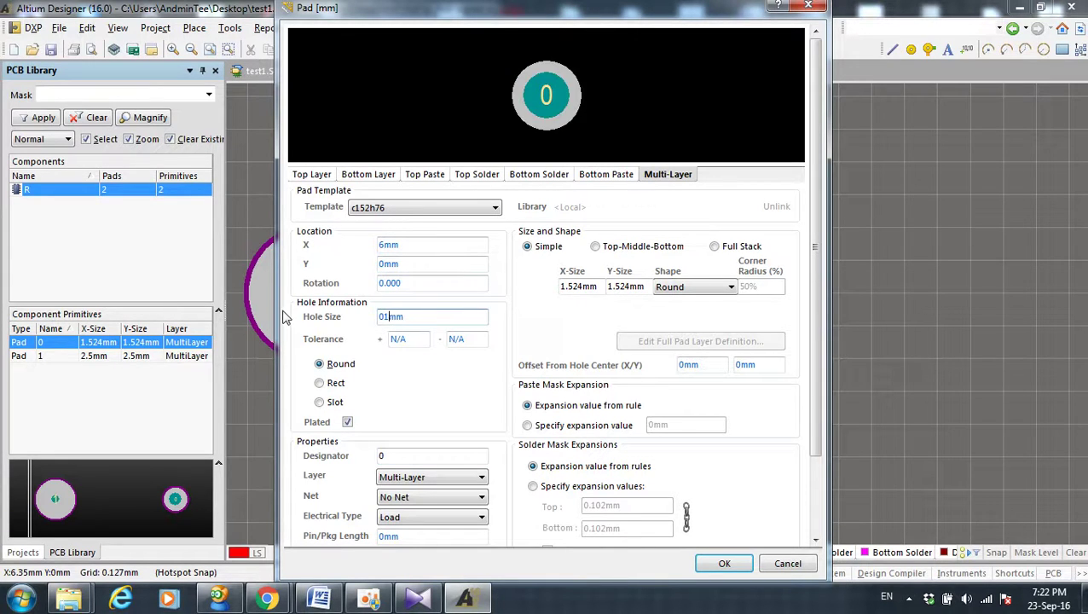
pyautogui.write('0.5')
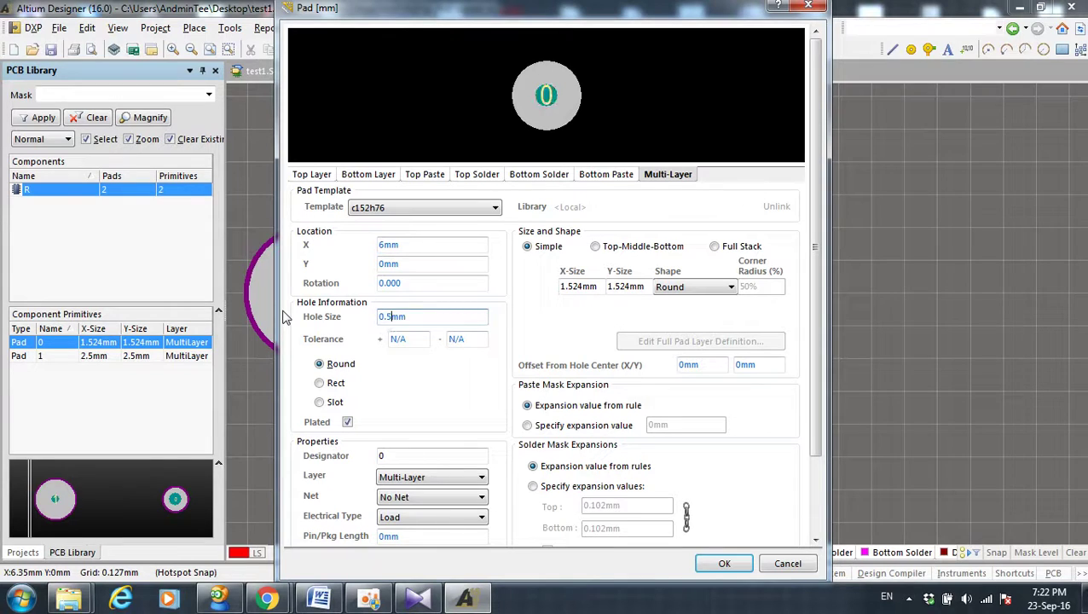
# Step: Set pad 0's X-Size and Y-Size to 2.5 mm
pyautogui.moveTo(588, 287); pyautogui.dragTo(447, 286)
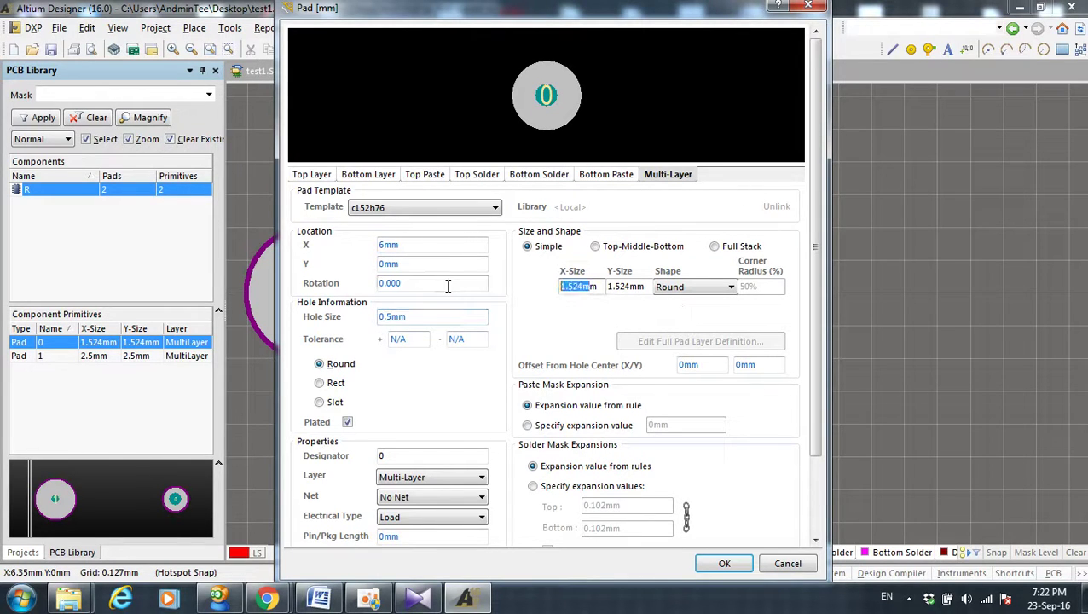
pyautogui.press('Home')
pyautogui.press('BackSpace')
pyautogui.press('BackSpace')
pyautogui.press('BackSpace')
pyautogui.press('BackSpace')
pyautogui.press('BackSpace')
pyautogui.write('2.5')
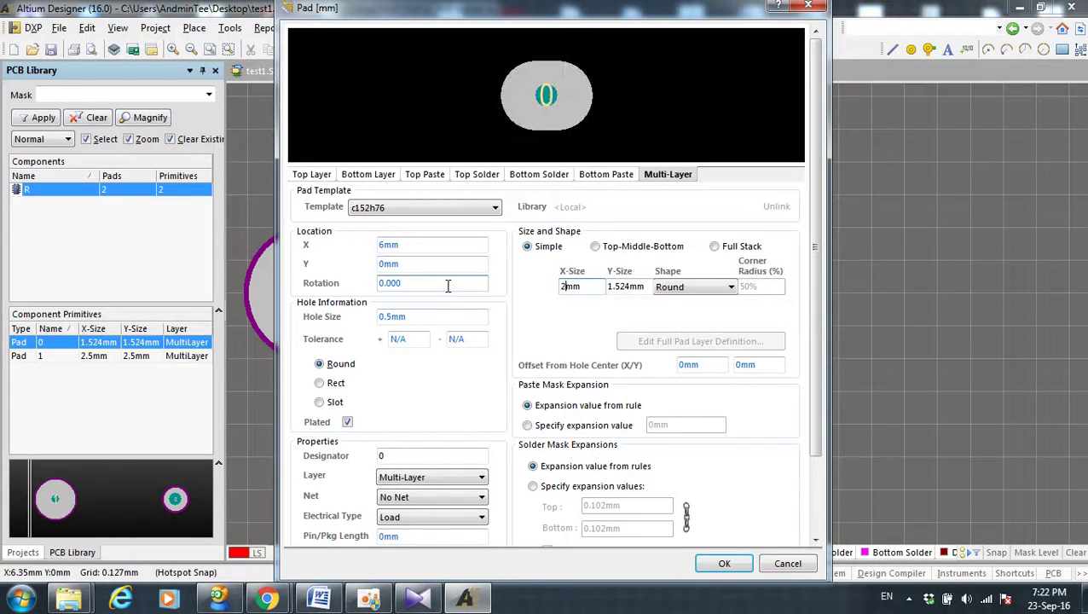
pyautogui.press('Tab')
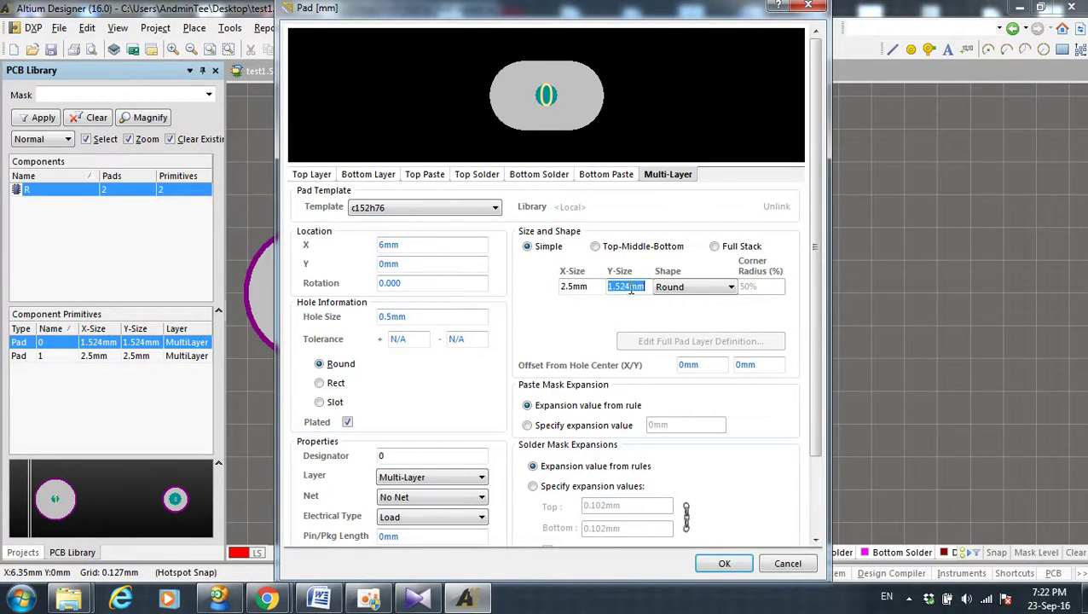
pyautogui.write('2.5')
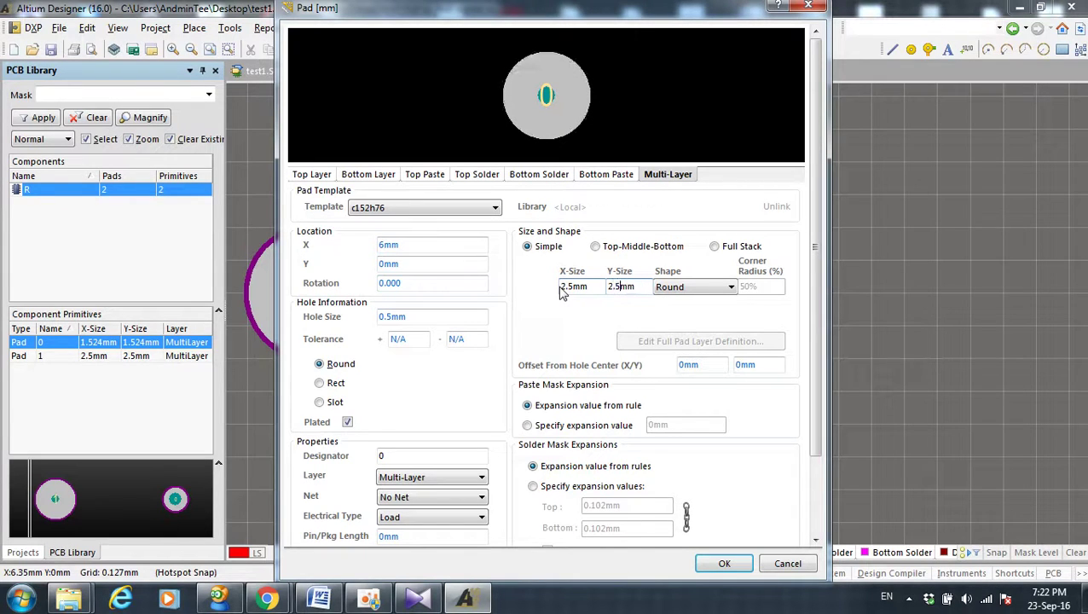
# Step: Try the Rectangular, Octagonal and Rounded Rectangle shapes on pad 0 in the pad preview
pyautogui.click(731, 289)
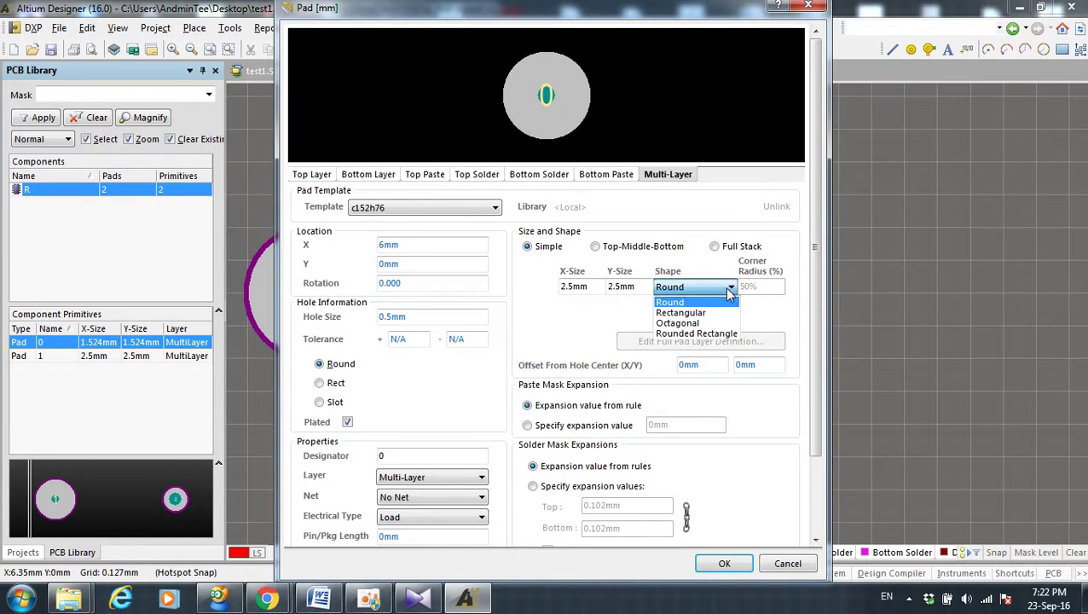
pyautogui.click(718, 312)
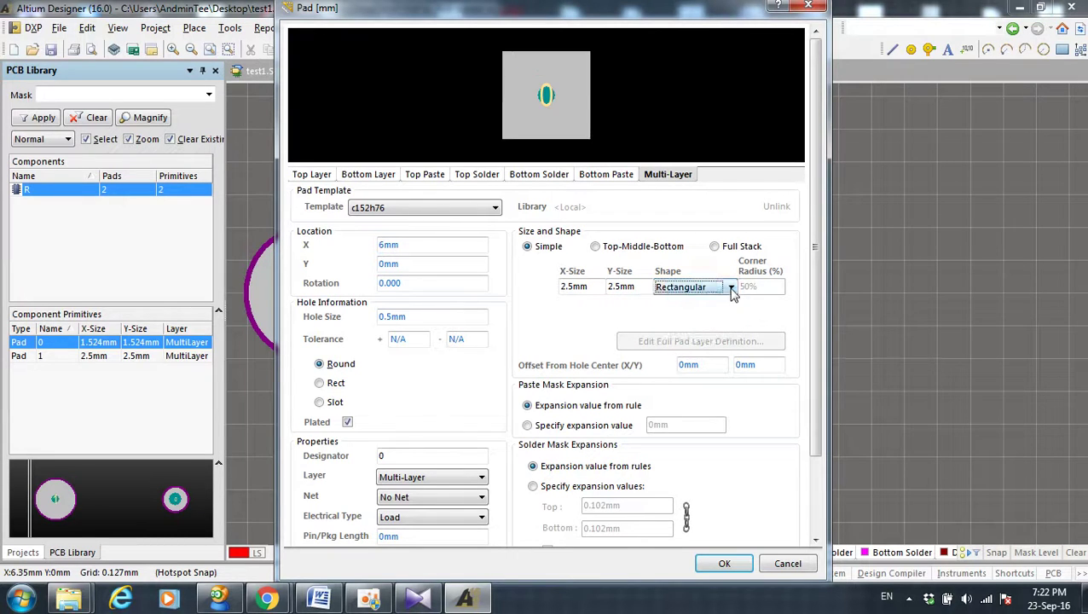
pyautogui.click(731, 287)
pyautogui.click(713, 322)
pyautogui.click(731, 288)
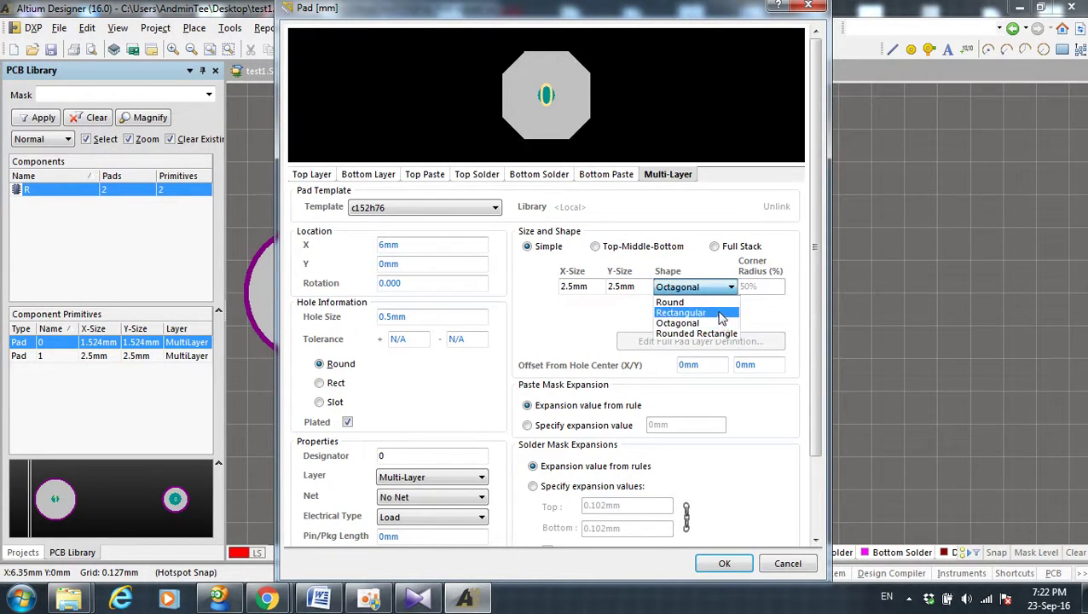
pyautogui.click(716, 312)
pyautogui.click(731, 290)
pyautogui.click(715, 322)
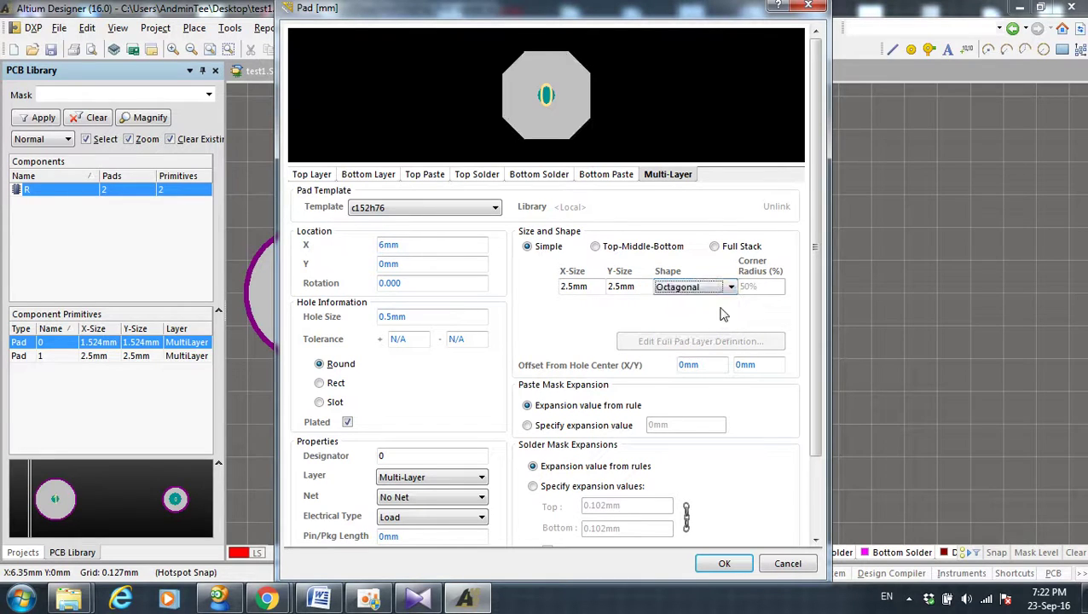
pyautogui.click(733, 295)
pyautogui.click(712, 333)
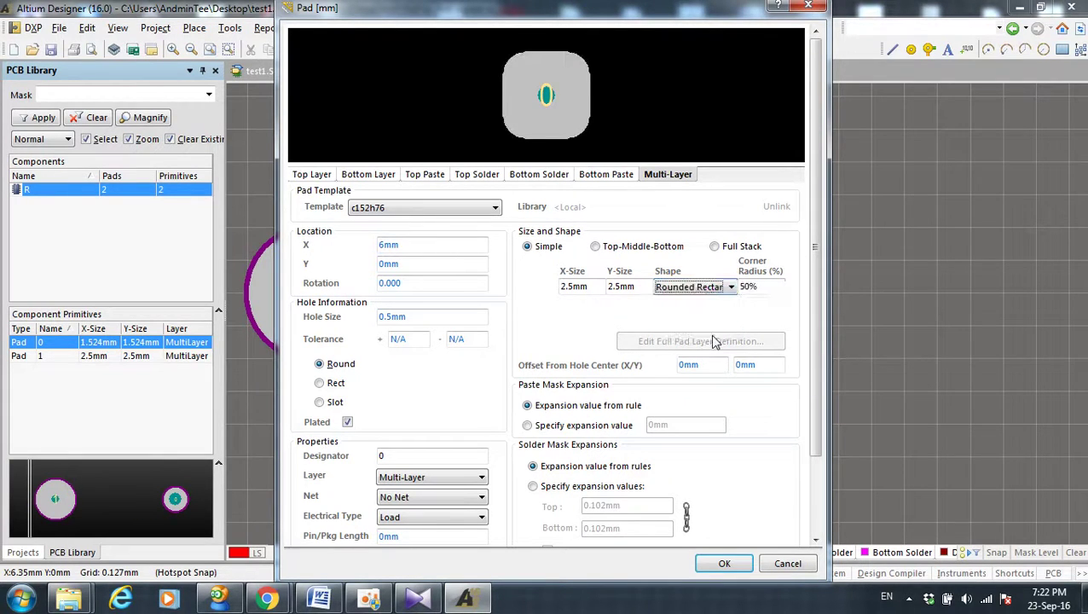
# Step: Set pad 0's shape to Round and apply the pad properties
pyautogui.click(731, 289)
pyautogui.click(730, 302)
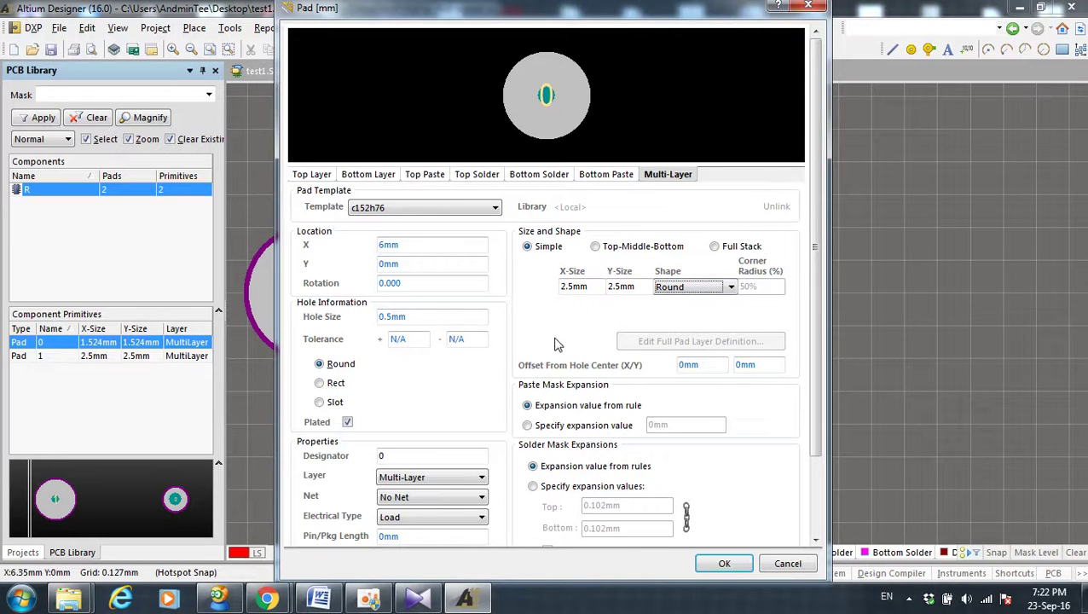
pyautogui.click(724, 563)
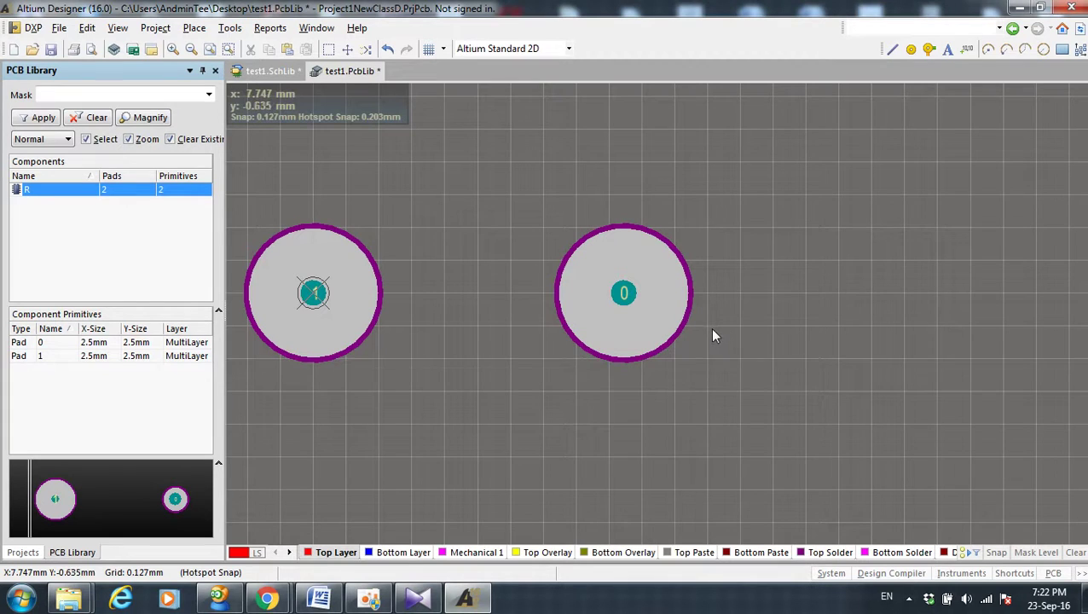
# Step: Change the designator of pad 0 to 2 in its properties and apply the change
pyautogui.keyDown('ctrl'); pyautogui.scroll(-3, 669, 330); pyautogui.keyUp('ctrl')
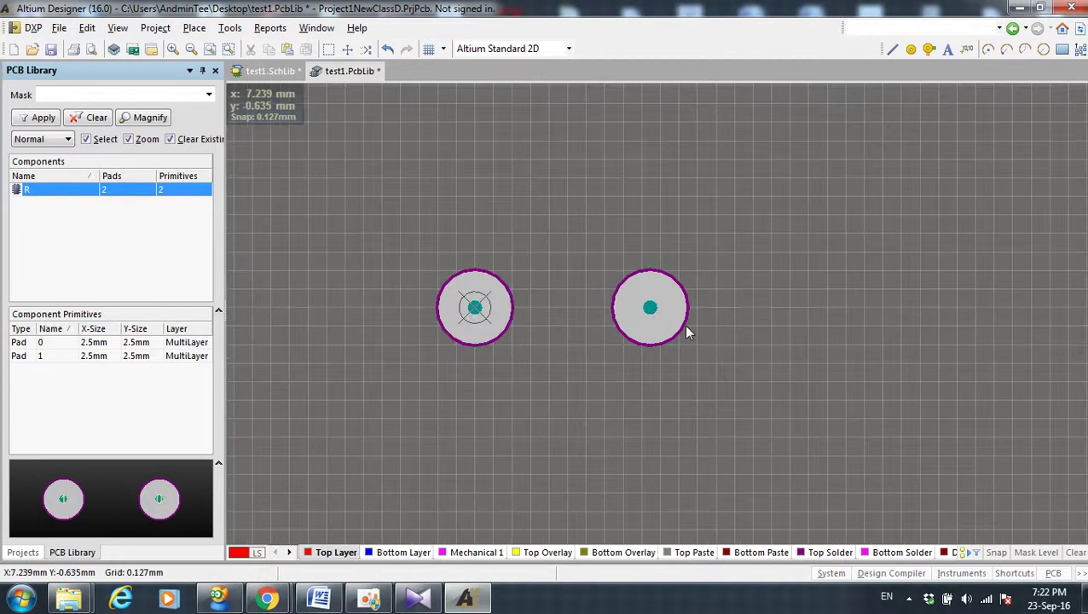
pyautogui.scroll(1, 689, 333)
pyautogui.scroll(-5, 689, 333)
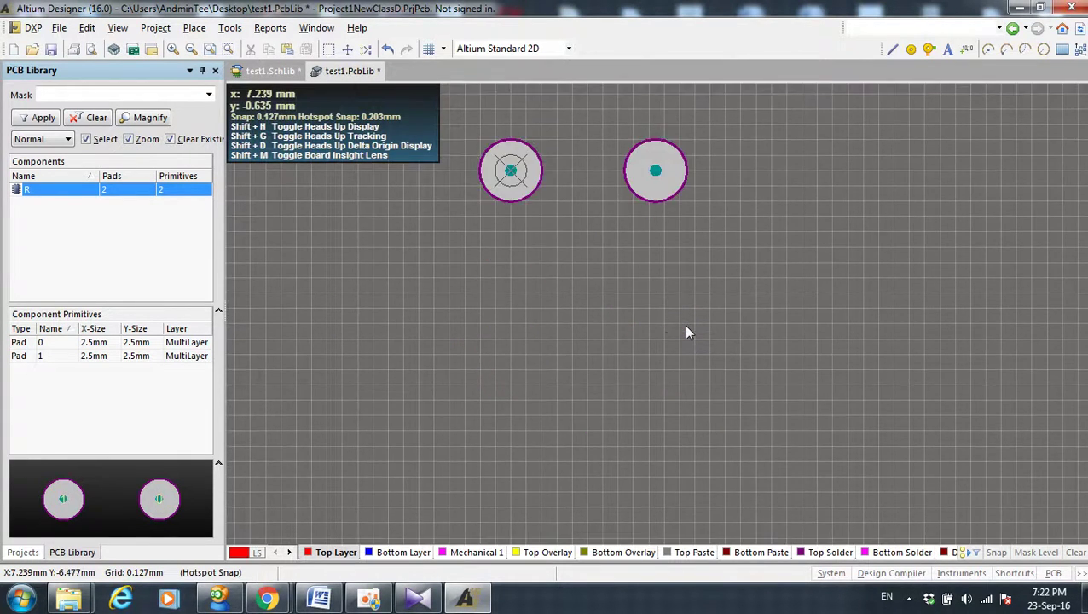
pyautogui.scroll(3, 689, 333)
pyautogui.keyDown('ctrl'); pyautogui.scroll(1, 689, 332); pyautogui.keyUp('ctrl')
pyautogui.keyDown('ctrl'); pyautogui.scroll(-1, 686, 326); pyautogui.keyUp('ctrl')
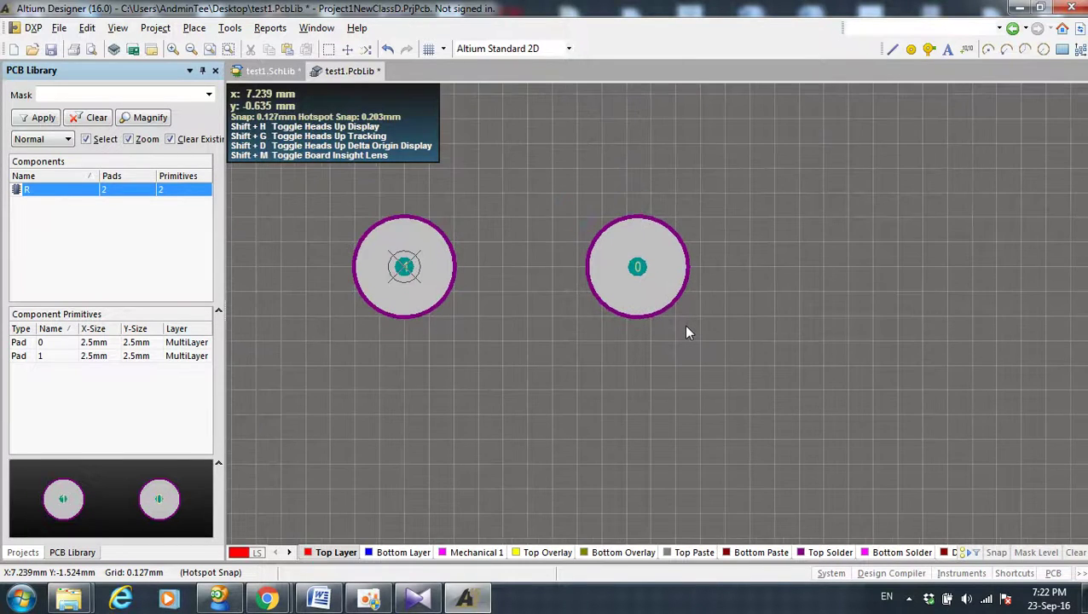
pyautogui.scroll(1, 687, 333)
pyautogui.keyDown('ctrl'); pyautogui.scroll(1, 688, 332); pyautogui.keyUp('ctrl')
pyautogui.keyDown('shift'); pyautogui.hscroll(-2, 689, 341); pyautogui.keyUp('shift')
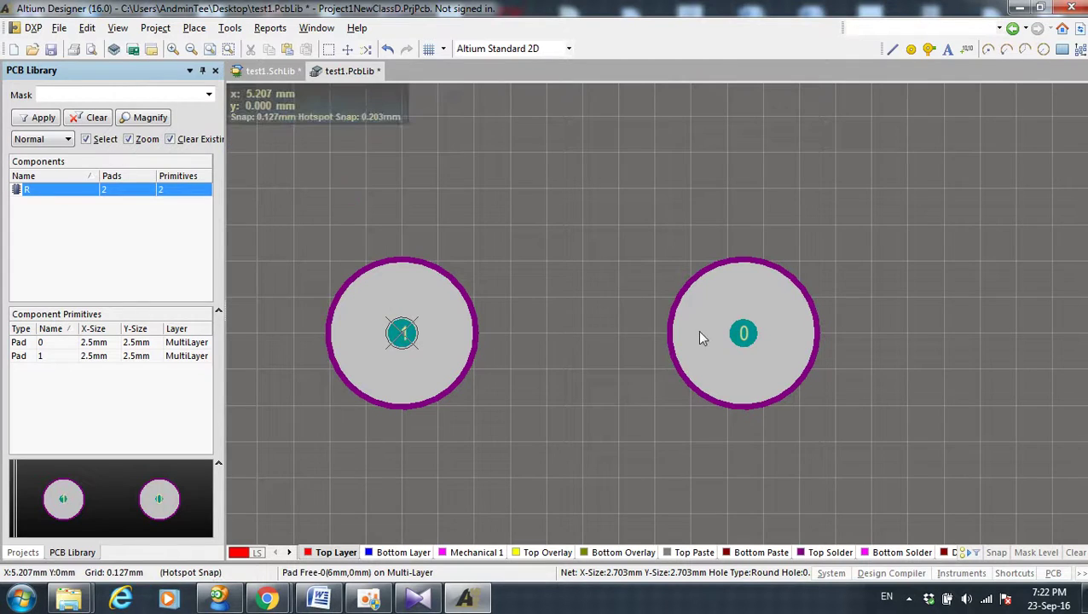
pyautogui.doubleClick(741, 337)
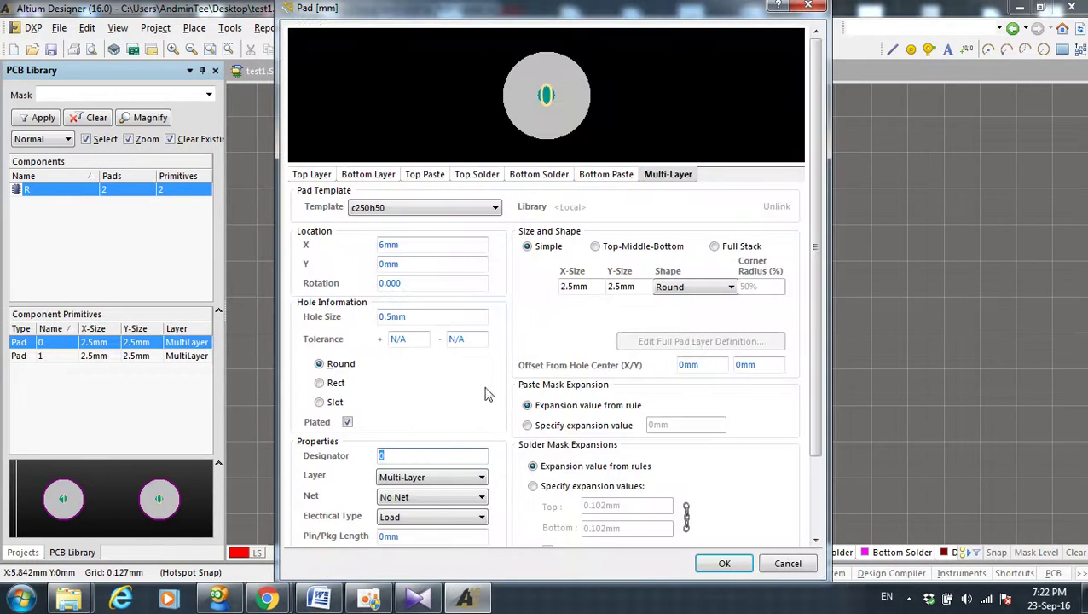
pyautogui.write('2')
pyautogui.click(724, 563)
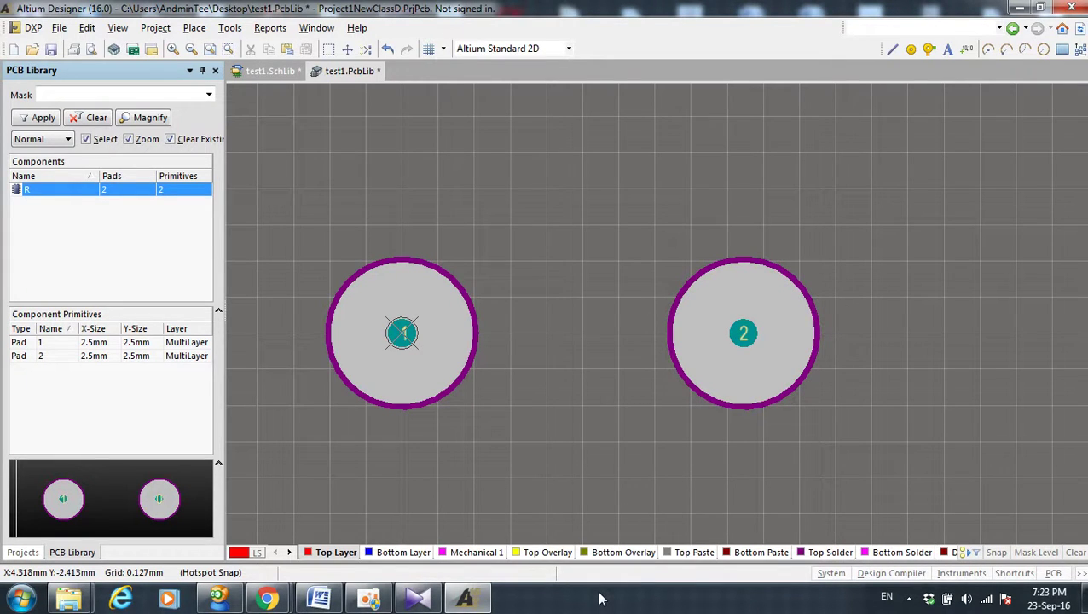
# Step: Measure the distance between the centres of pad 1 and pad 2, closing the measurement results
pyautogui.hotkey('ctrl', 'm')
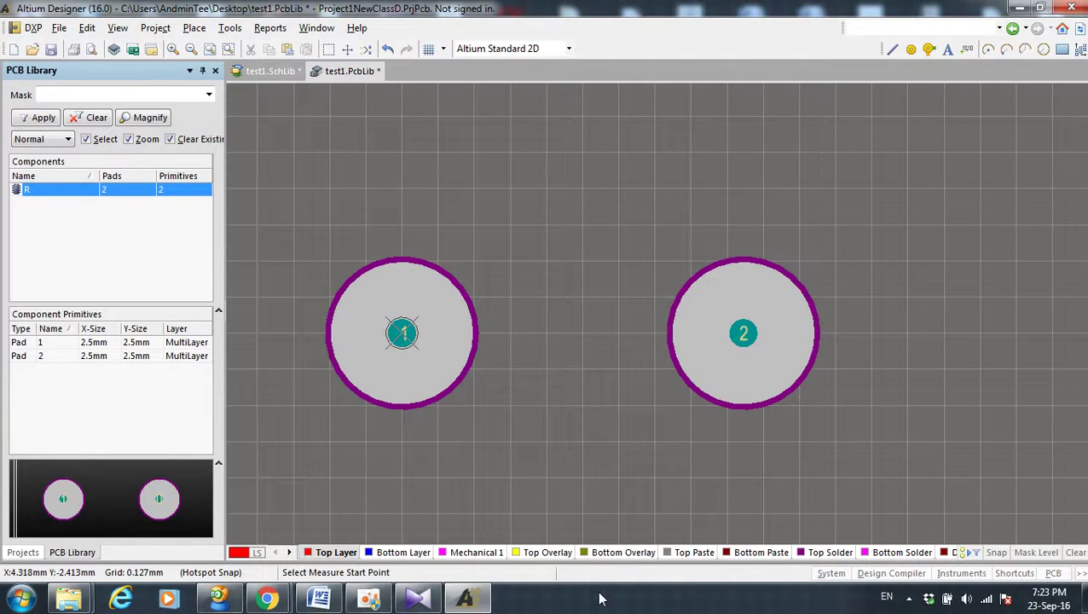
pyautogui.click(401, 335)
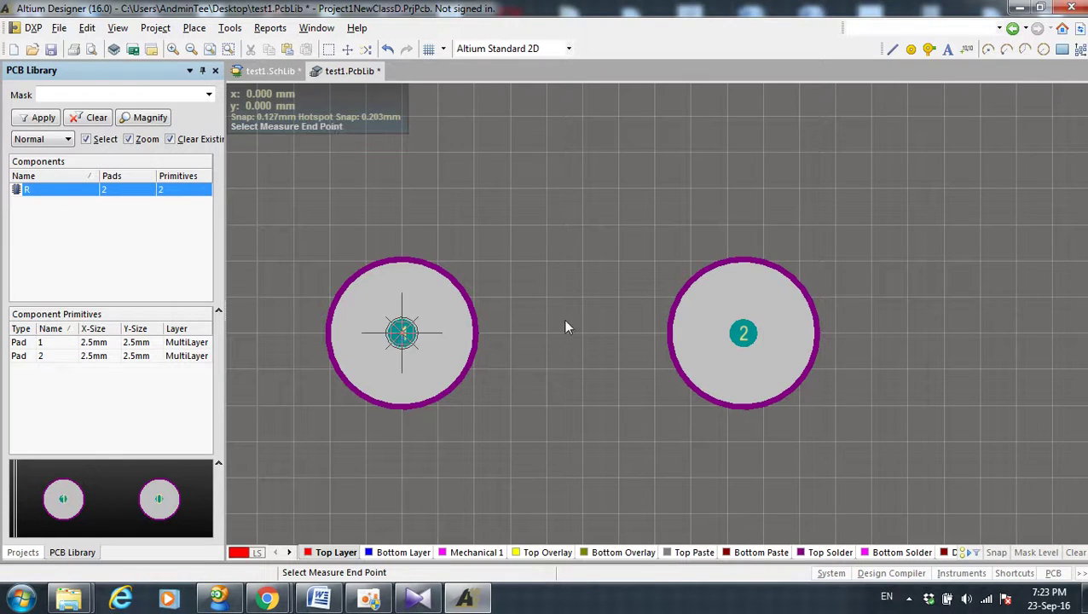
pyautogui.click(744, 335)
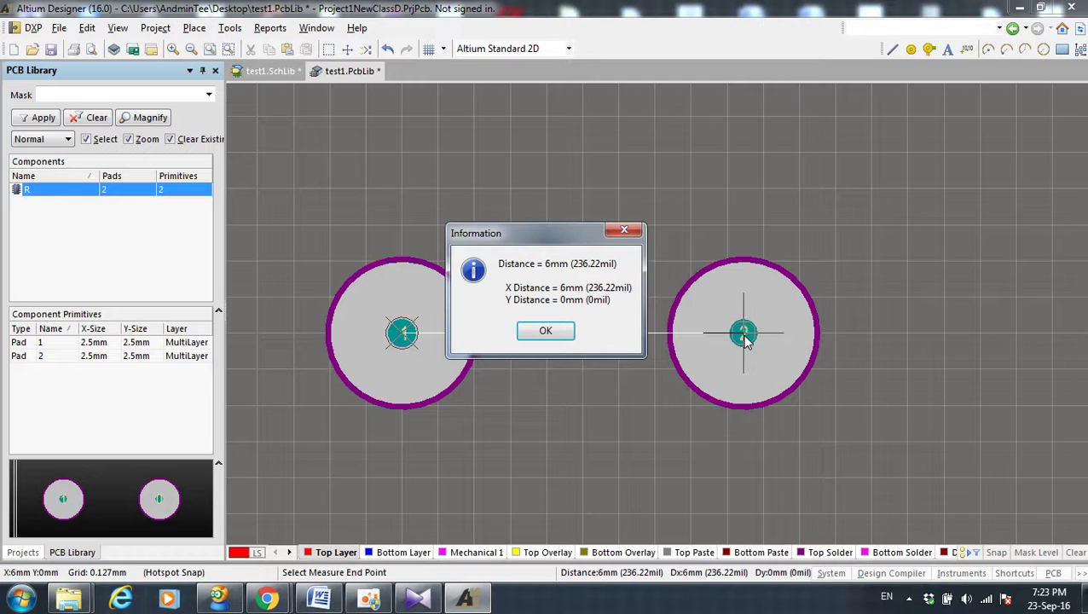
pyautogui.click(544, 331)
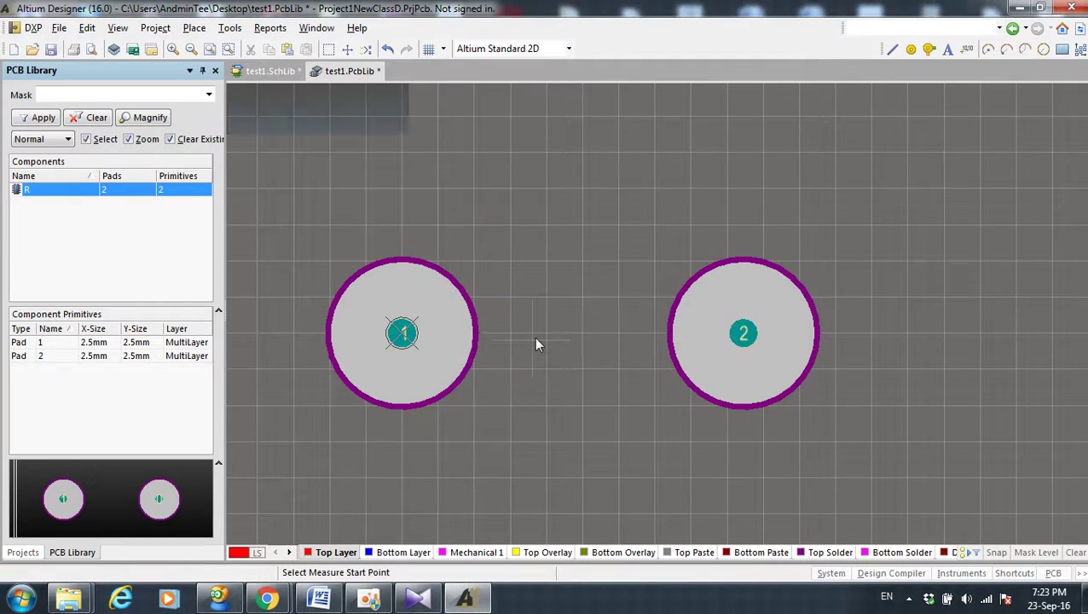
pyautogui.doubleClick(744, 337)
pyautogui.click(615, 229)
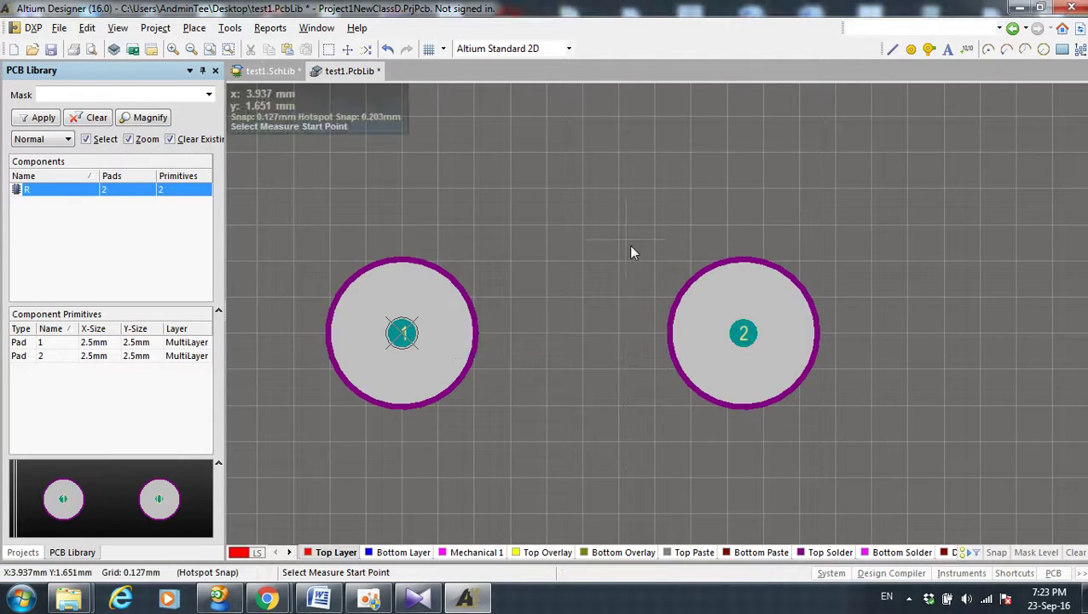
# Step: Check the X location in pad 2's properties and close them without changes
pyautogui.doubleClick(751, 321)
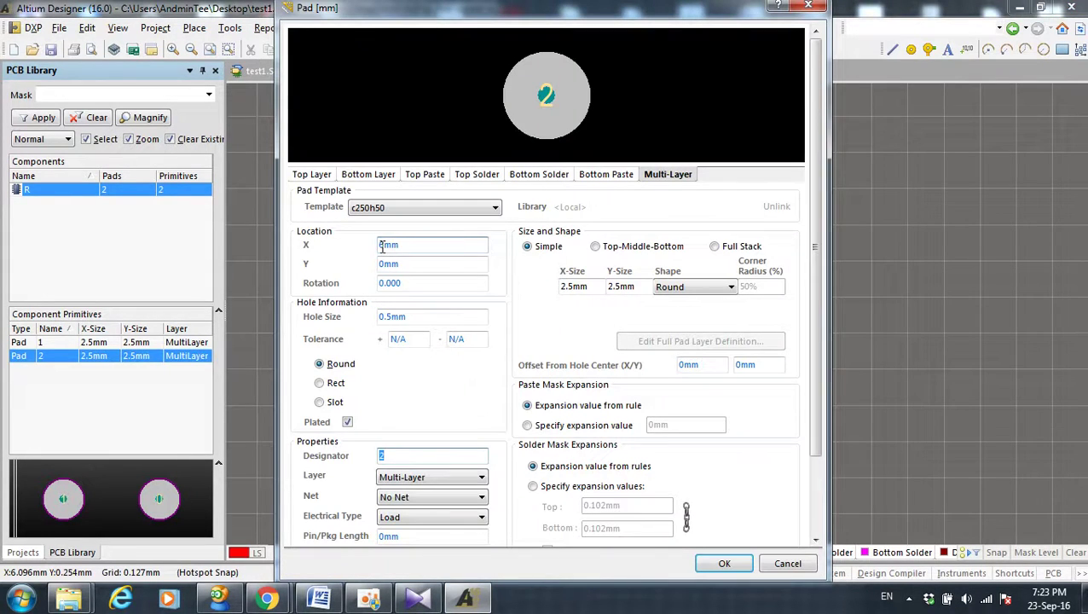
pyautogui.click(383, 245)
pyautogui.click(736, 568)
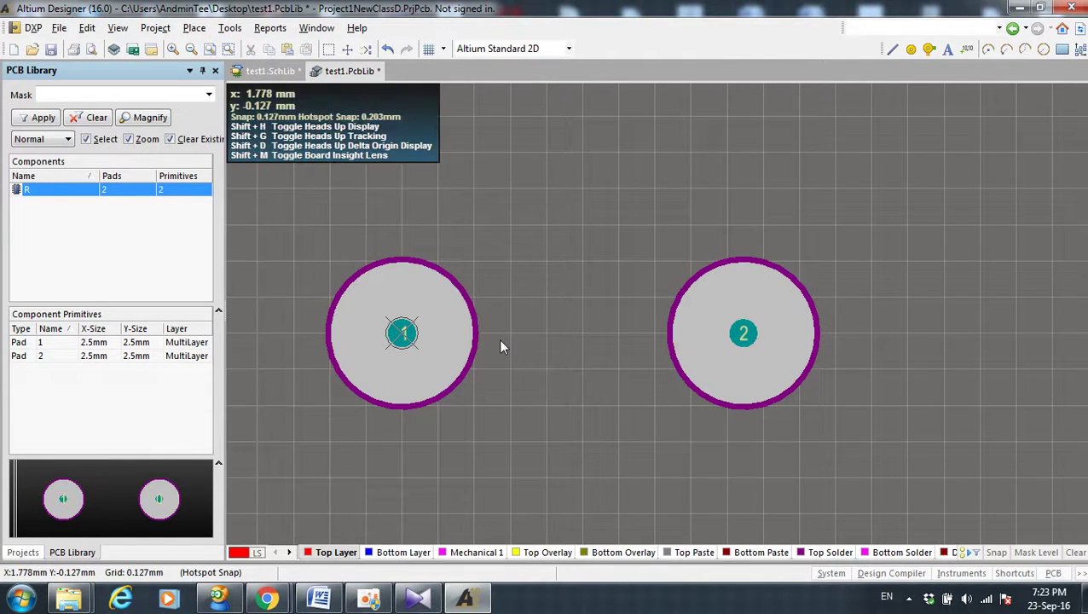
# Step: Make Top Overlay the active layer
pyautogui.click(547, 552)
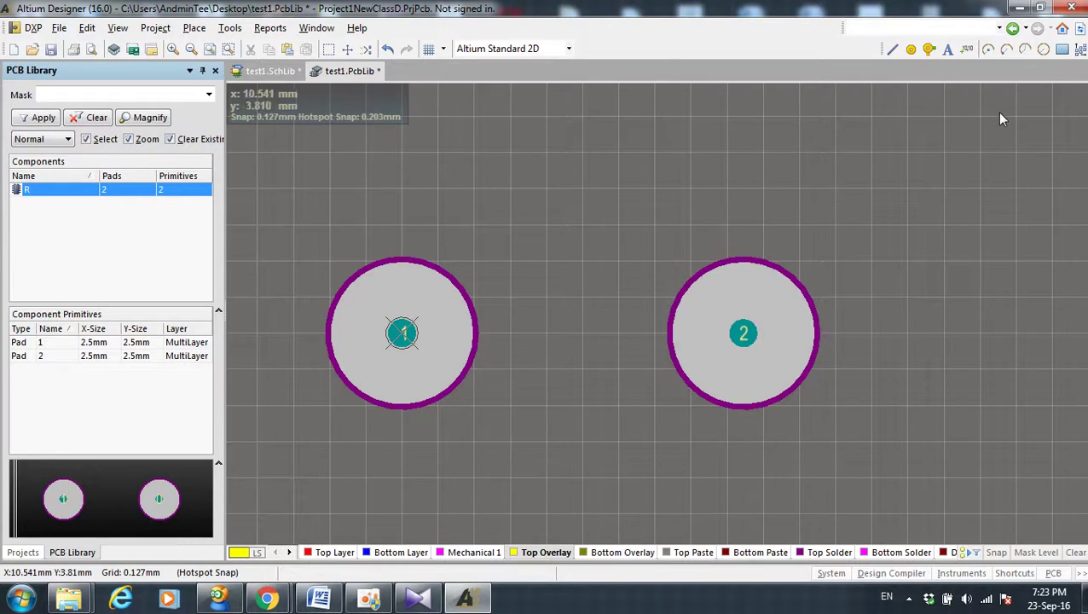
# Step: Draw the upper half of the resistor outline from pad 1's edge, rising at x 1.905 mm to y 1.27 mm and descending at x 4.445 mm
pyautogui.click(893, 49)
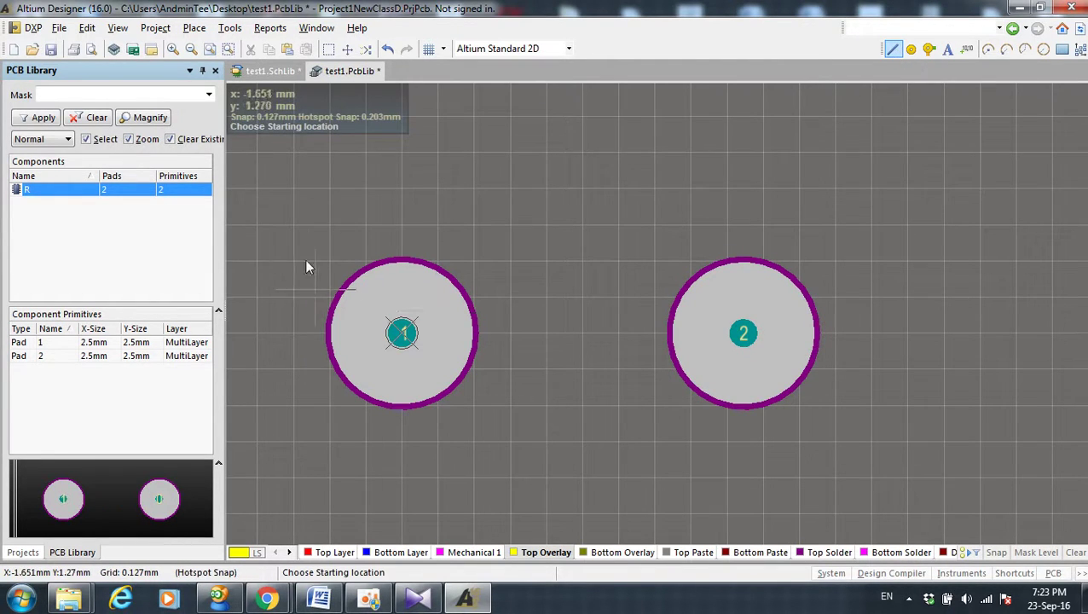
pyautogui.click(479, 334)
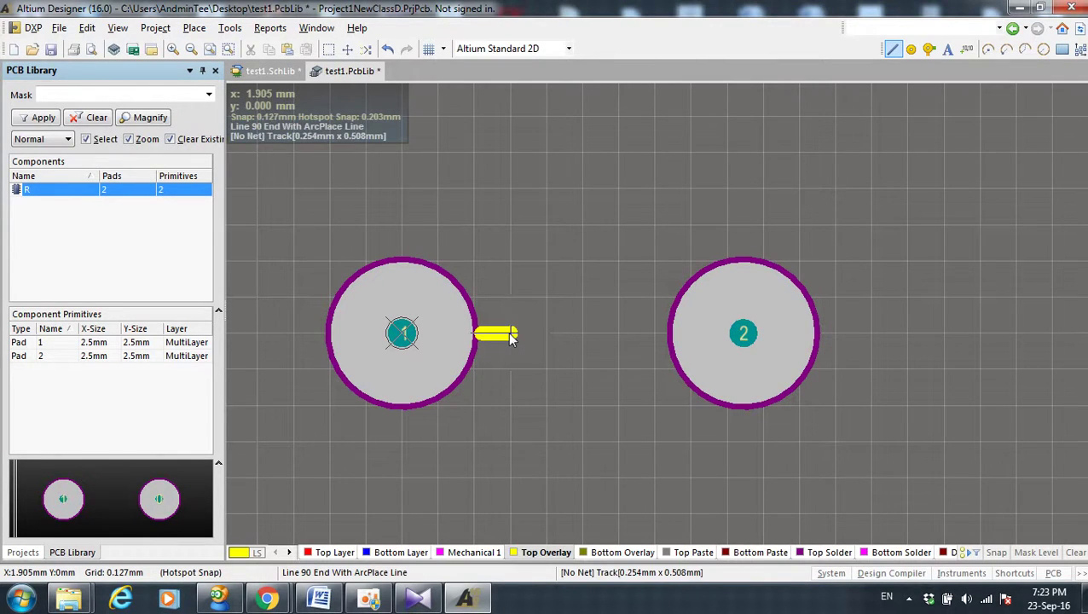
pyautogui.press('space')
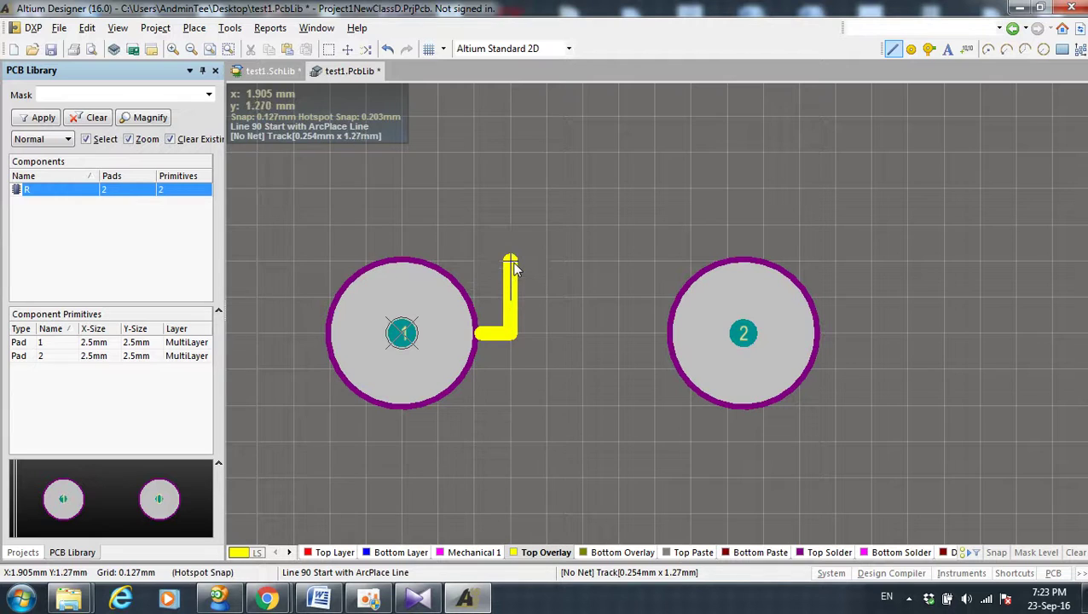
pyautogui.click(511, 262)
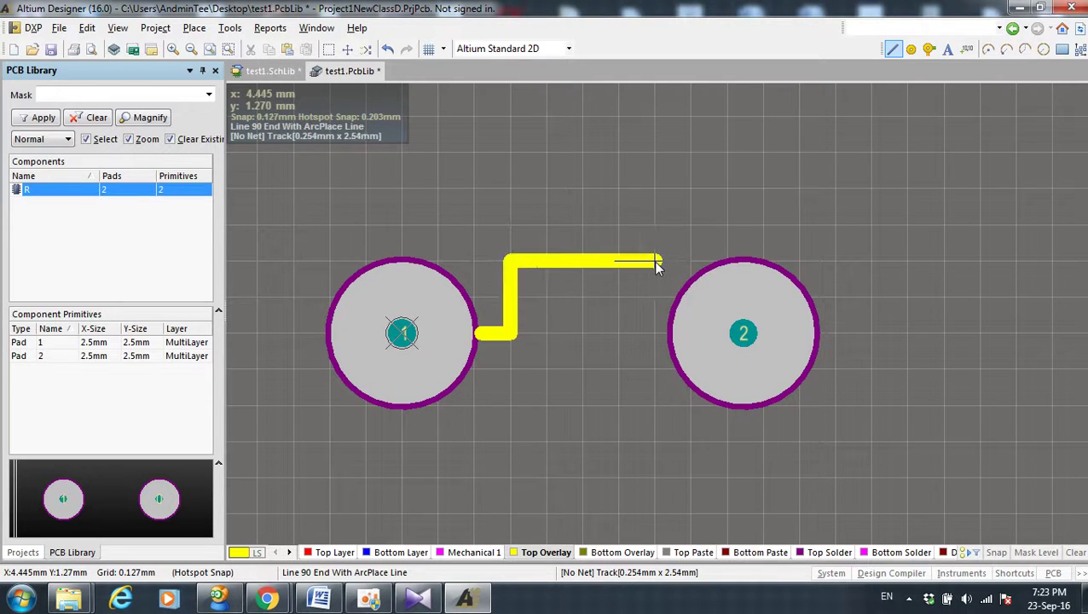
pyautogui.click(655, 261)
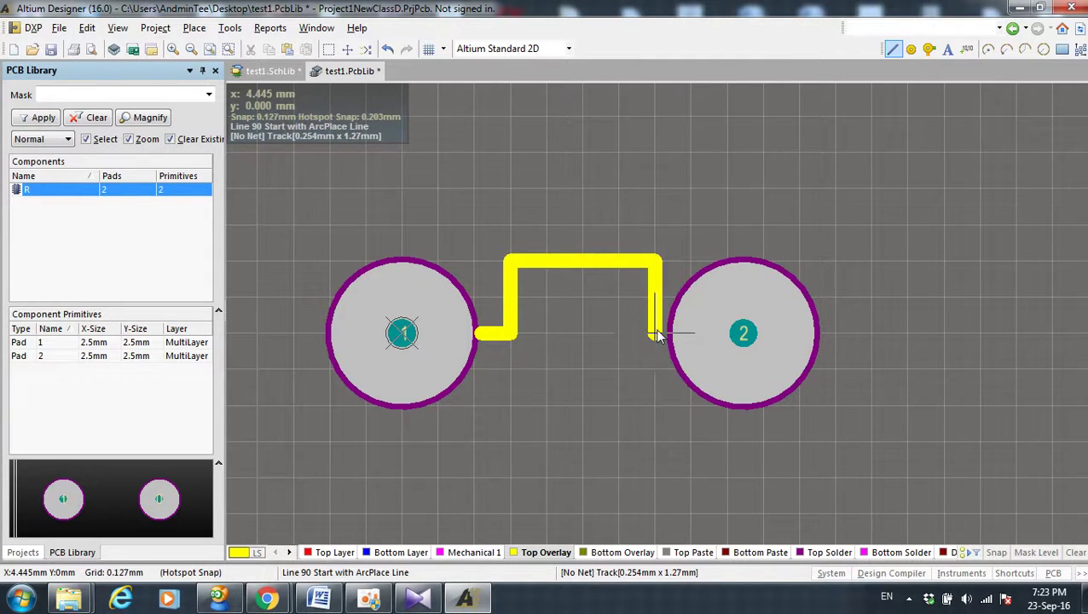
pyautogui.click(655, 333)
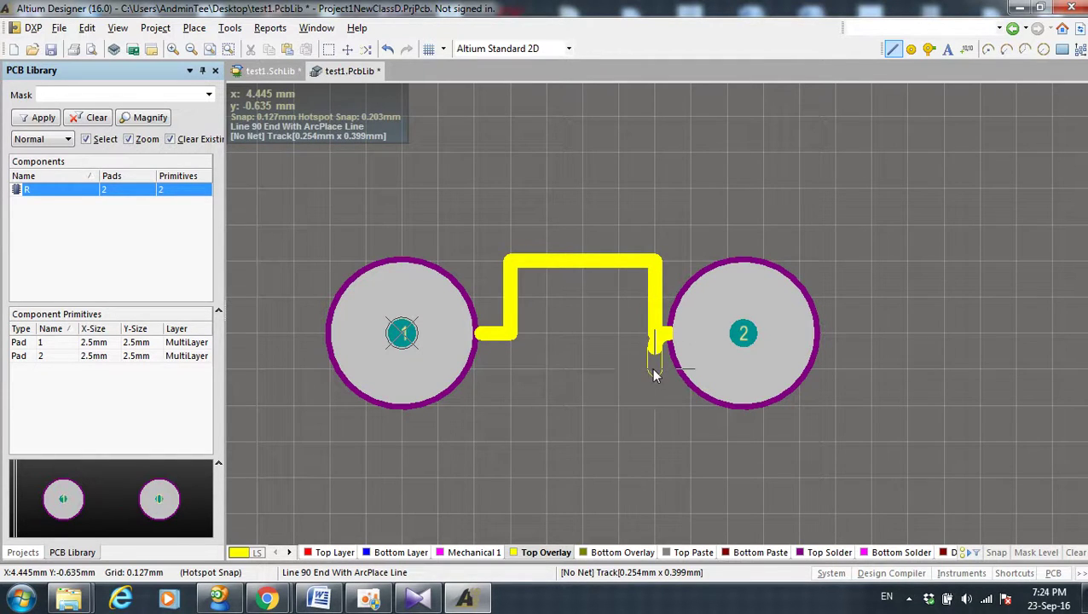
# Step: Connect the outline to pad 2 and close its lower half through y -0.635 mm back to x 1.905 mm, y 0
pyautogui.press('space')
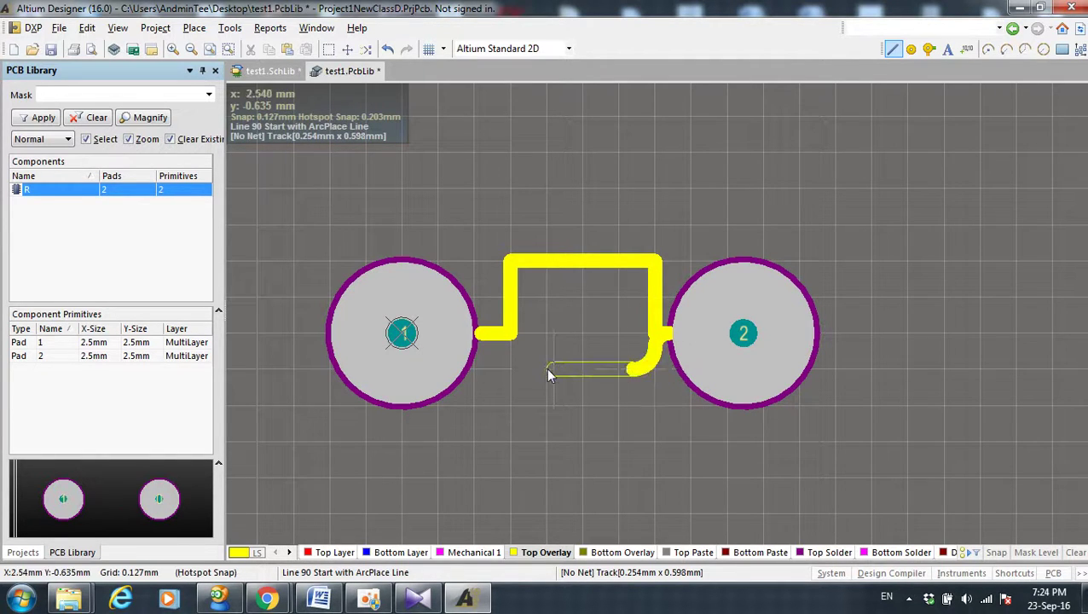
pyautogui.press('space')
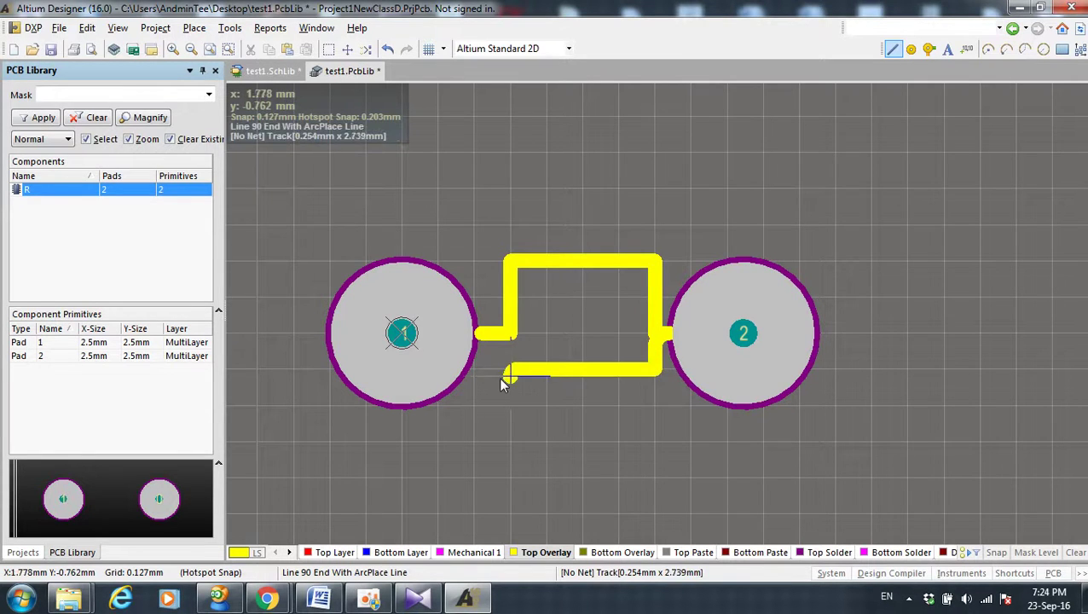
pyautogui.click(509, 370)
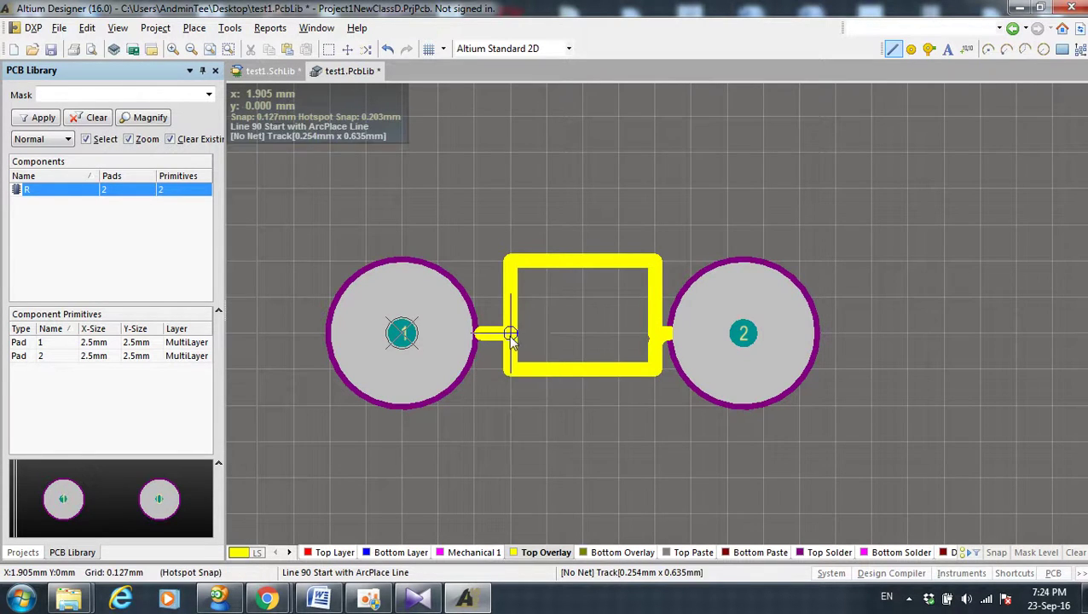
pyautogui.click(510, 333)
pyautogui.rightClick(510, 333)
pyautogui.rightClick(662, 376)
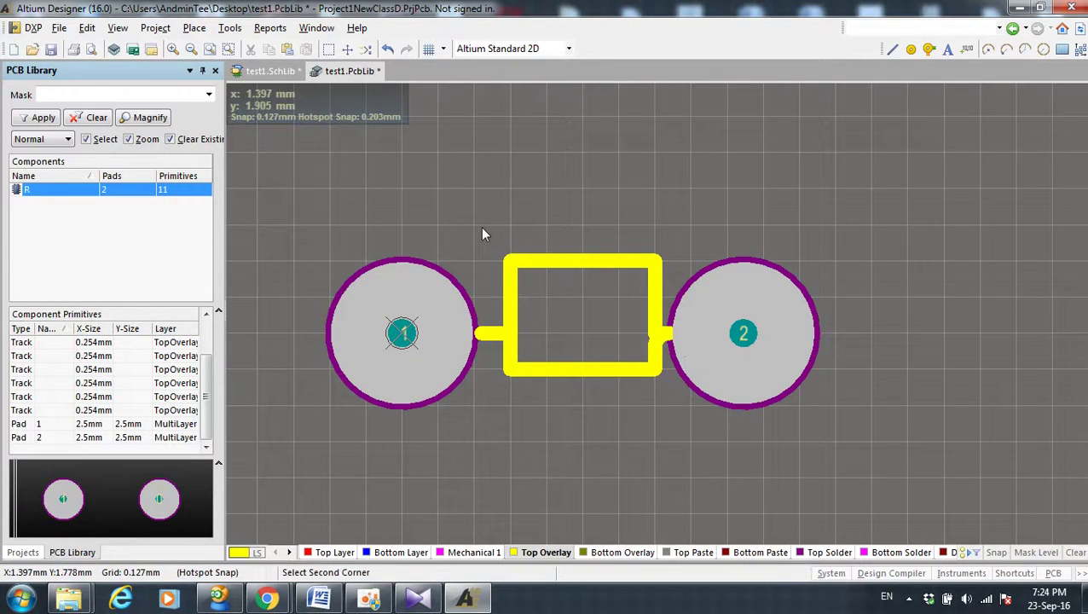
# Step: Select the rectangular outline body and move it down about 0.5 mm between the pads
pyautogui.moveTo(480, 226); pyautogui.dragTo(665, 426)
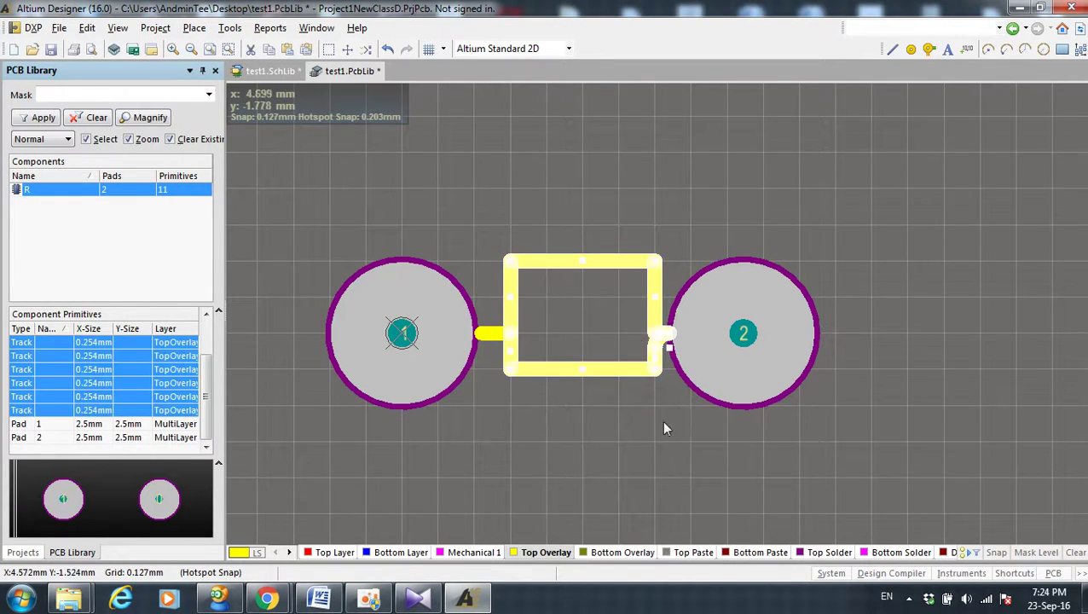
pyautogui.moveTo(566, 261); pyautogui.dragTo(571, 288)
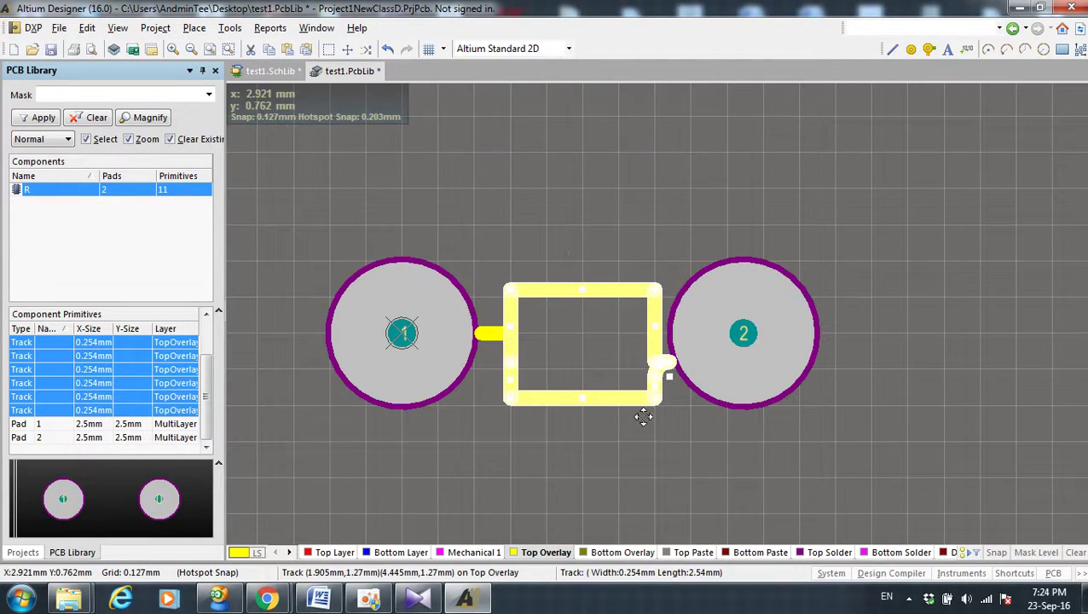
pyautogui.click(685, 465)
# Step: Delete the outline's vertical tracks and the short connecting track beside pad 2
pyautogui.keyDown('ctrl'); pyautogui.scroll(3, 662, 401); pyautogui.keyUp('ctrl')
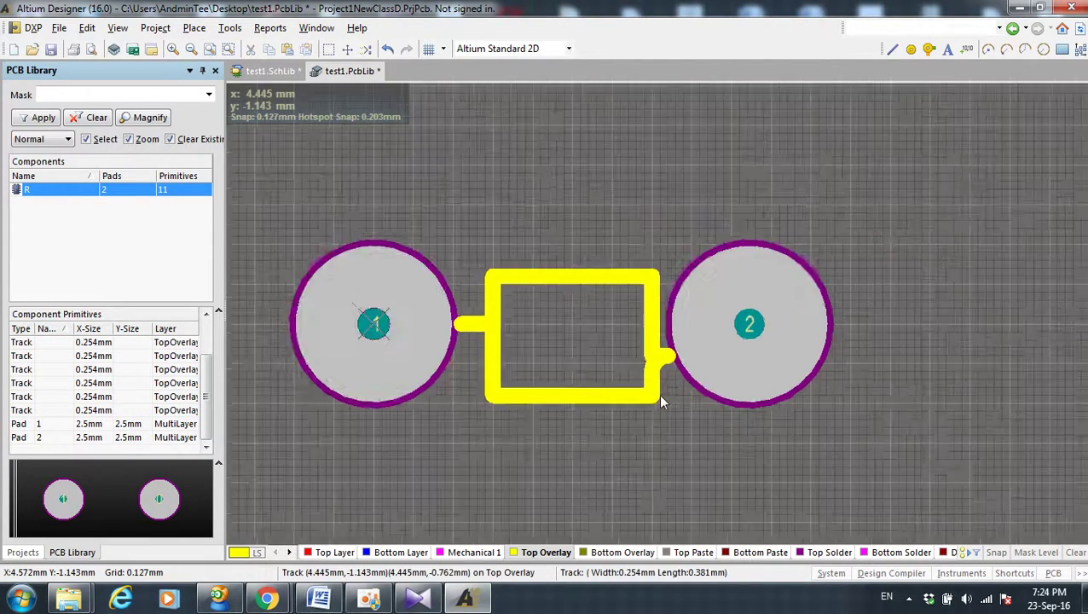
pyautogui.click(666, 353)
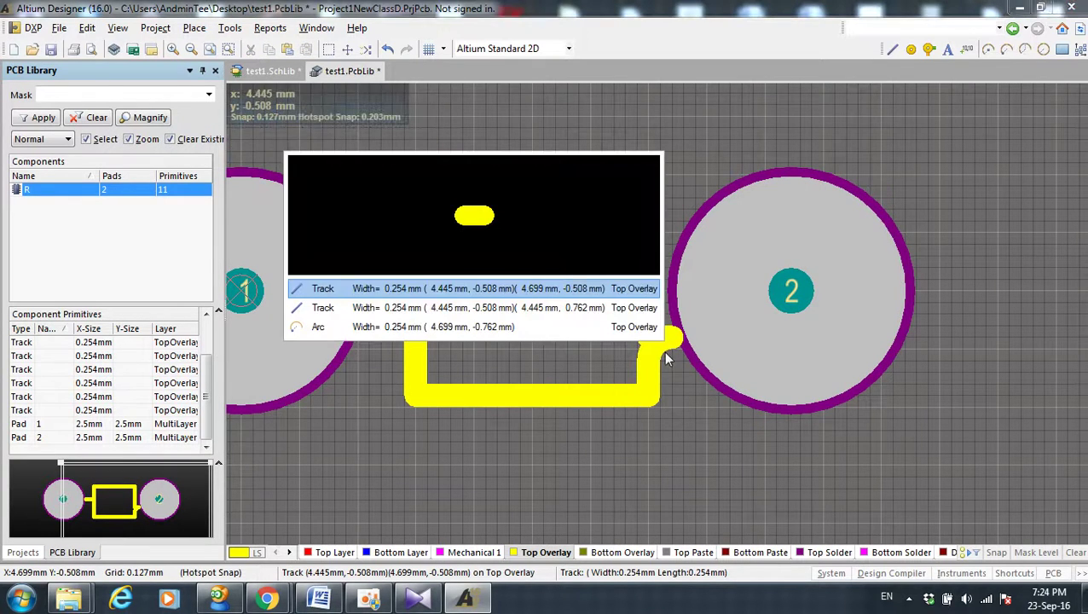
pyautogui.click(567, 308)
pyautogui.press('Delete')
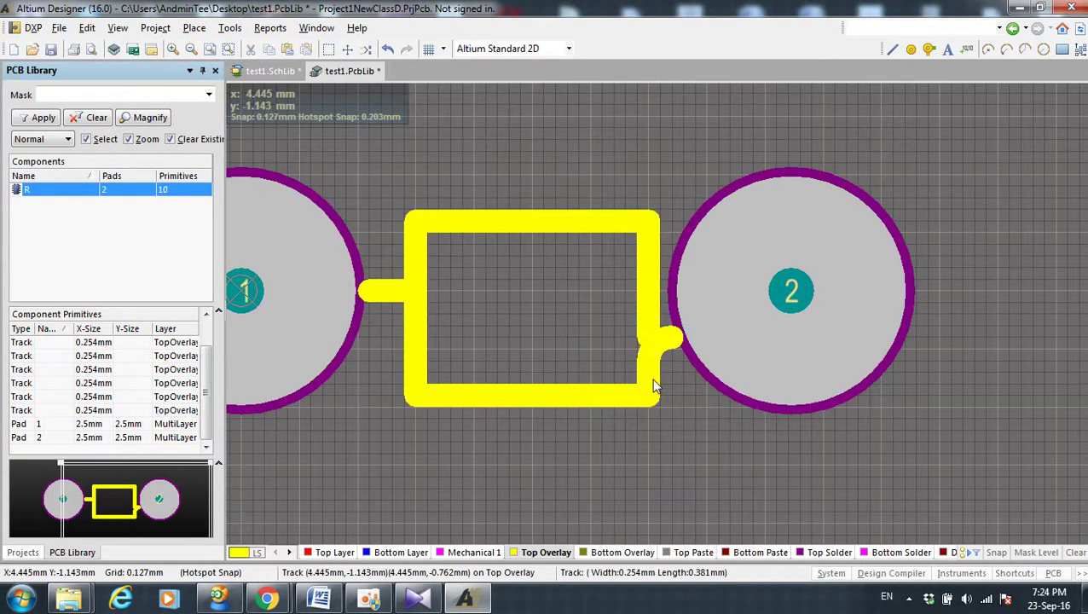
pyautogui.click(651, 359)
pyautogui.press('Delete')
pyautogui.click(652, 356)
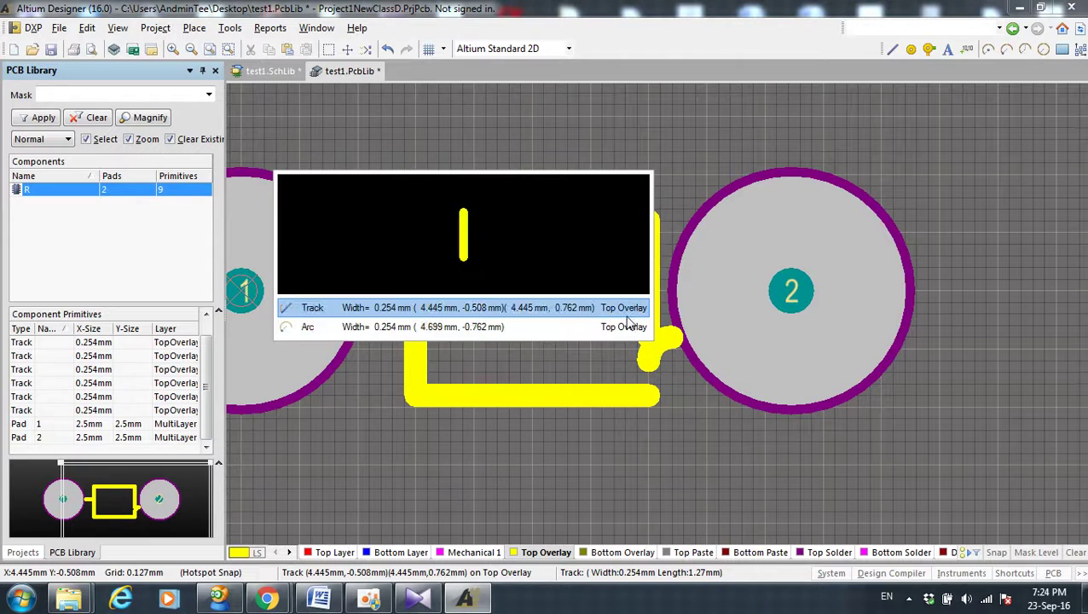
pyautogui.click(614, 308)
pyautogui.press('Delete')
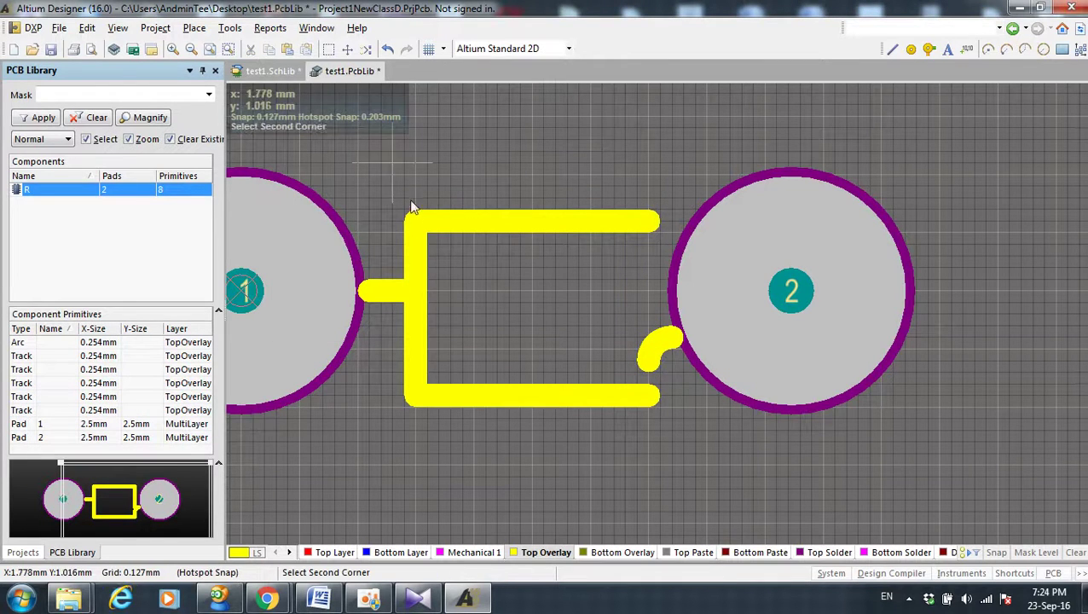
# Step: Delete all remaining overlay tracks and the arc, keeping only the two pads
pyautogui.moveTo(392, 160); pyautogui.dragTo(617, 483)
pyautogui.press('Delete')
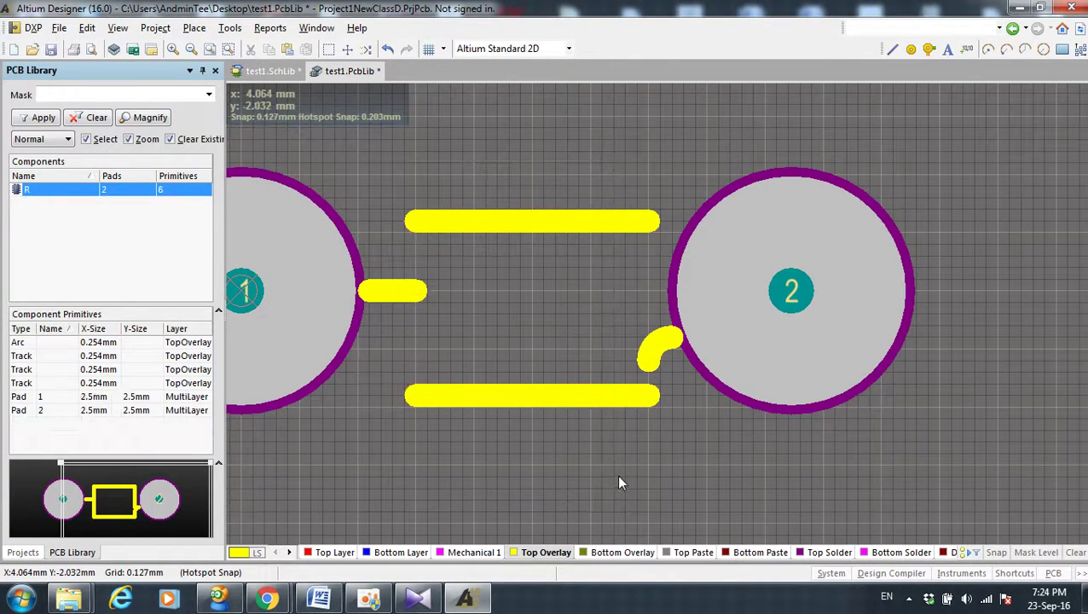
pyautogui.click(636, 395)
pyautogui.press('Delete')
pyautogui.click(657, 350)
pyautogui.press('Delete')
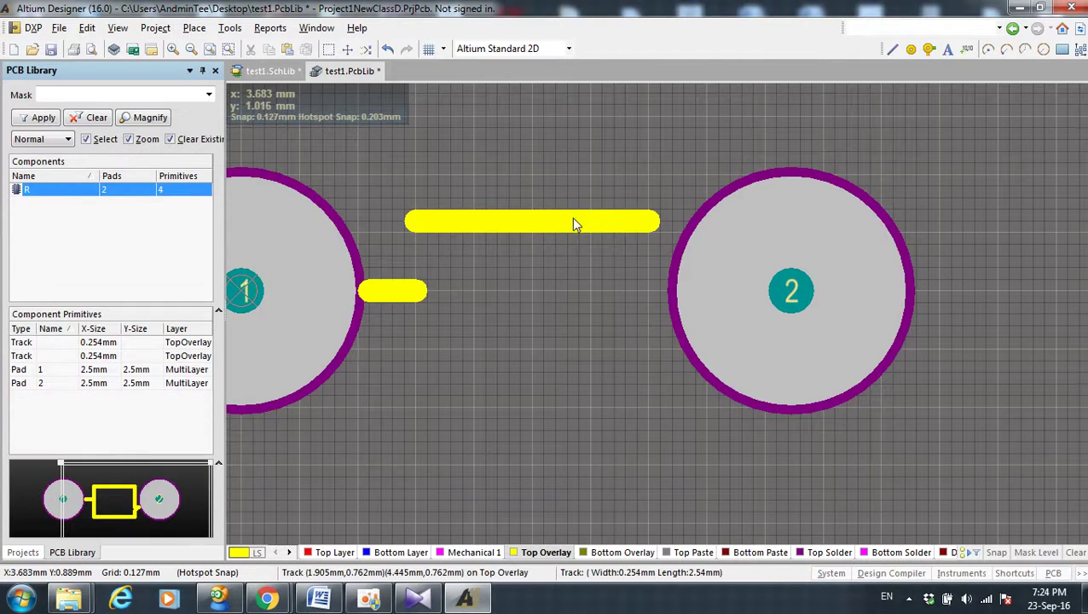
pyautogui.click(573, 222)
pyautogui.press('Delete')
pyautogui.press('Delete')
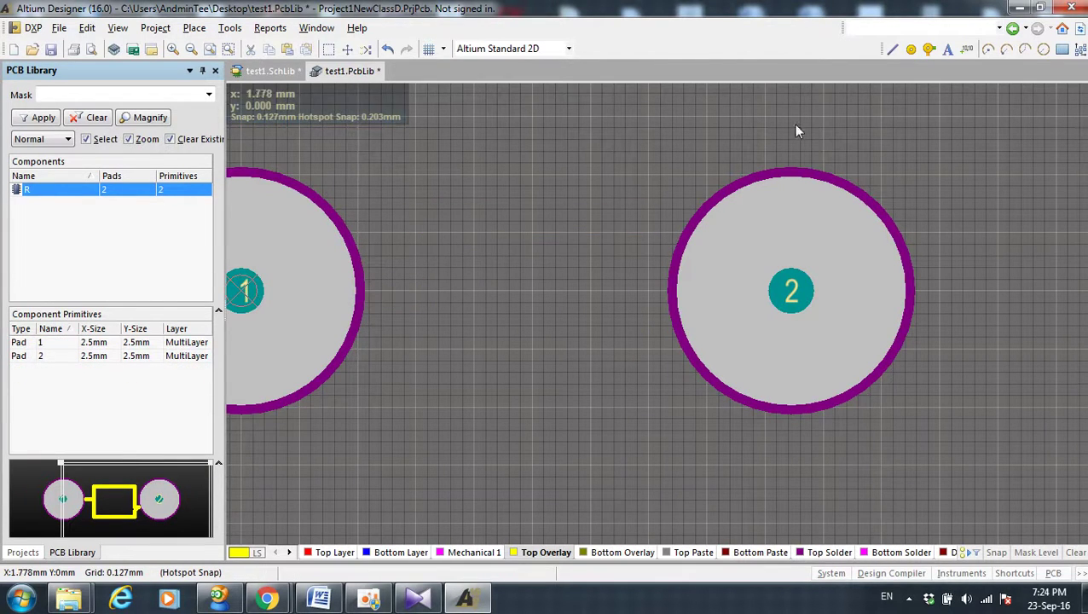
# Step: Draw overlay lines from pad 1 to x 1.905 mm, up to y 0.635 mm, across to x 4.318 mm, down to y 0 and to pad 2
pyautogui.click(894, 51)
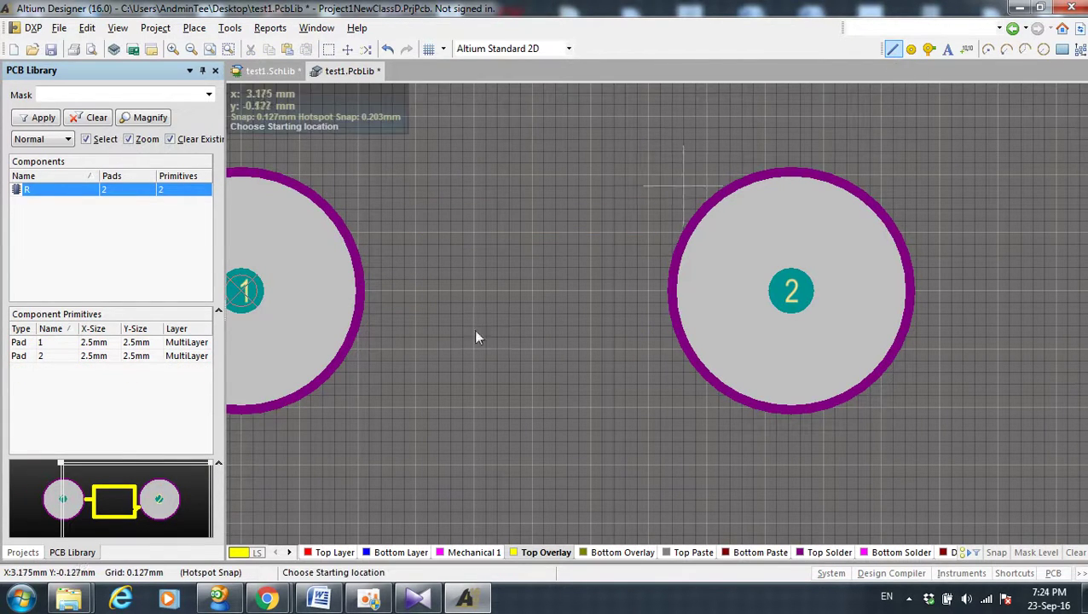
pyautogui.click(368, 290)
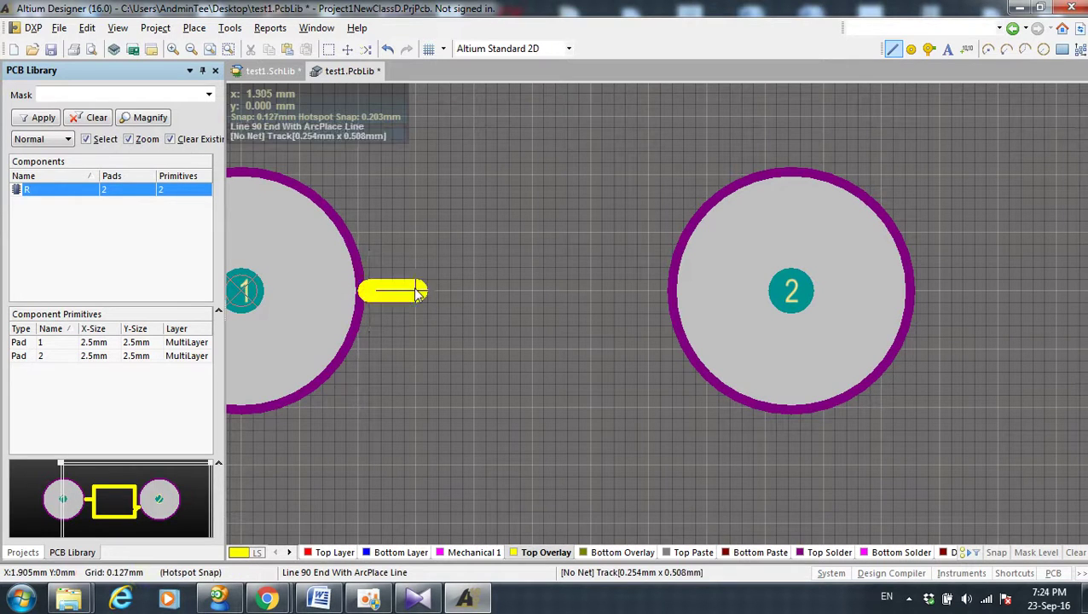
pyautogui.click(415, 241)
pyautogui.press('space')
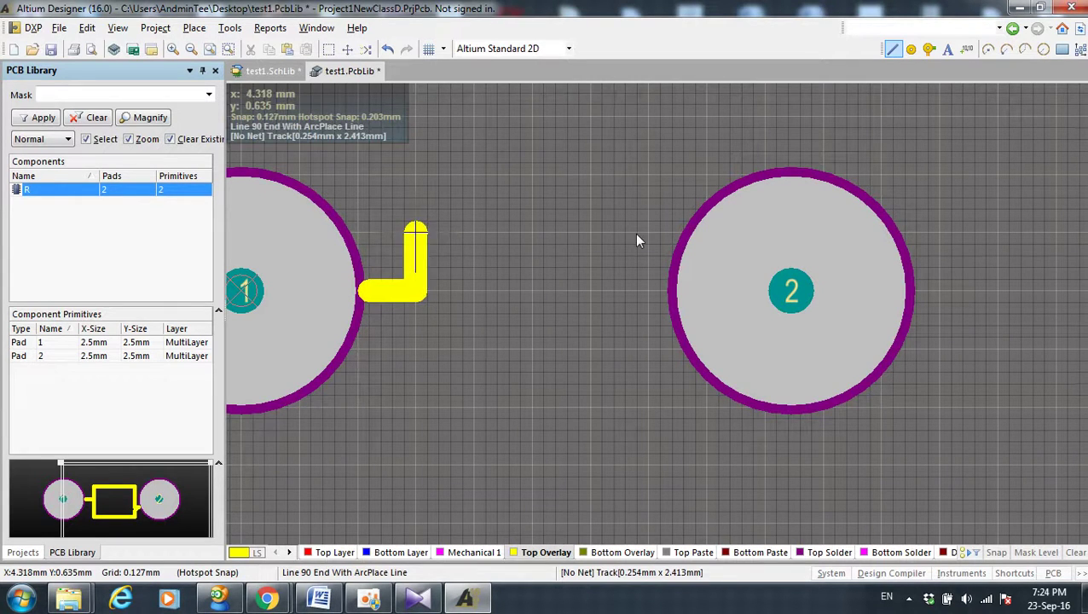
pyautogui.click(638, 232)
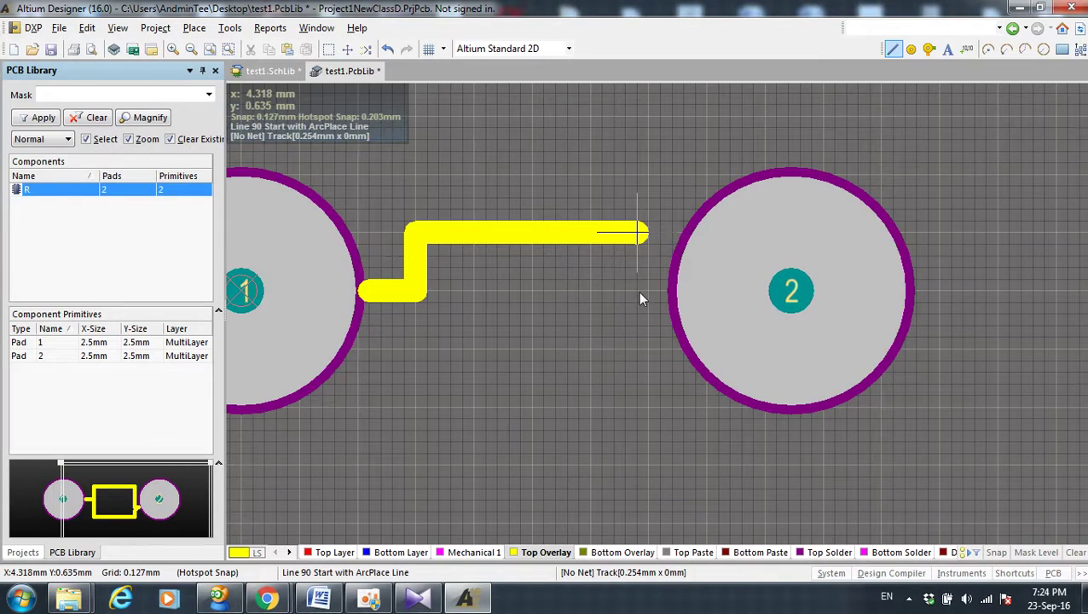
pyautogui.click(642, 293)
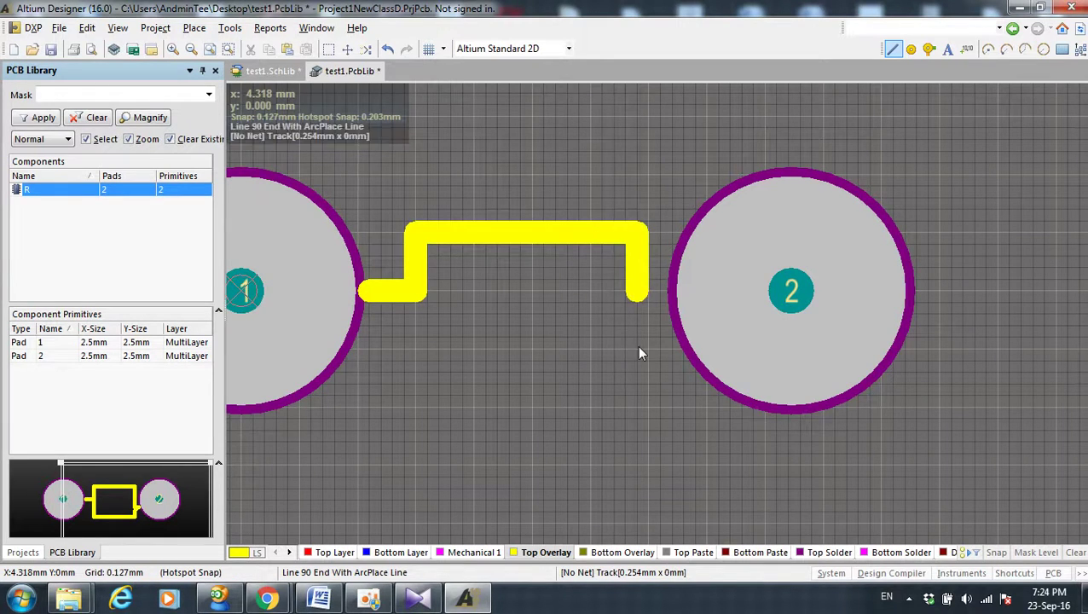
pyautogui.press('space')
pyautogui.click(663, 292)
pyautogui.rightClick(674, 290)
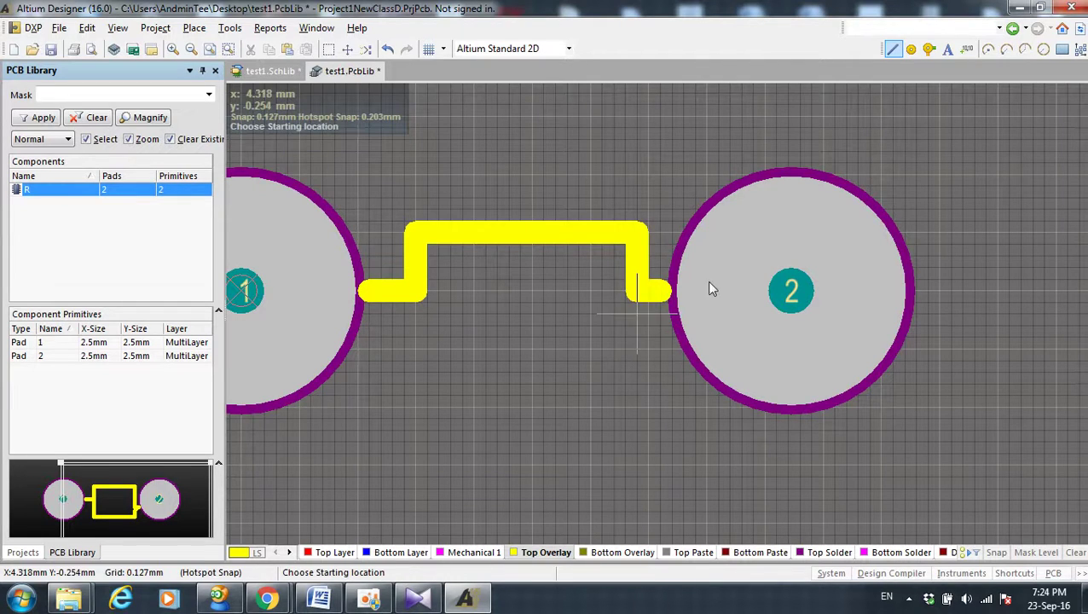
# Step: Close the outline's lower half with lines from x 4.318 mm, y 0 down to y -0.889 mm, across to x 1.905 mm and up to y 0
pyautogui.click(638, 372)
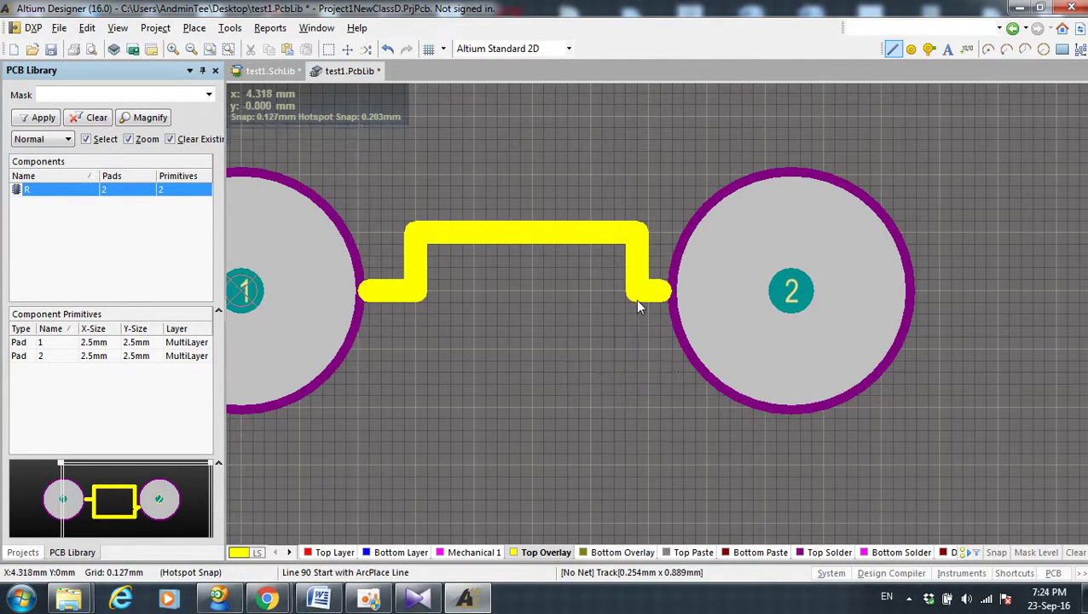
pyautogui.click(637, 292)
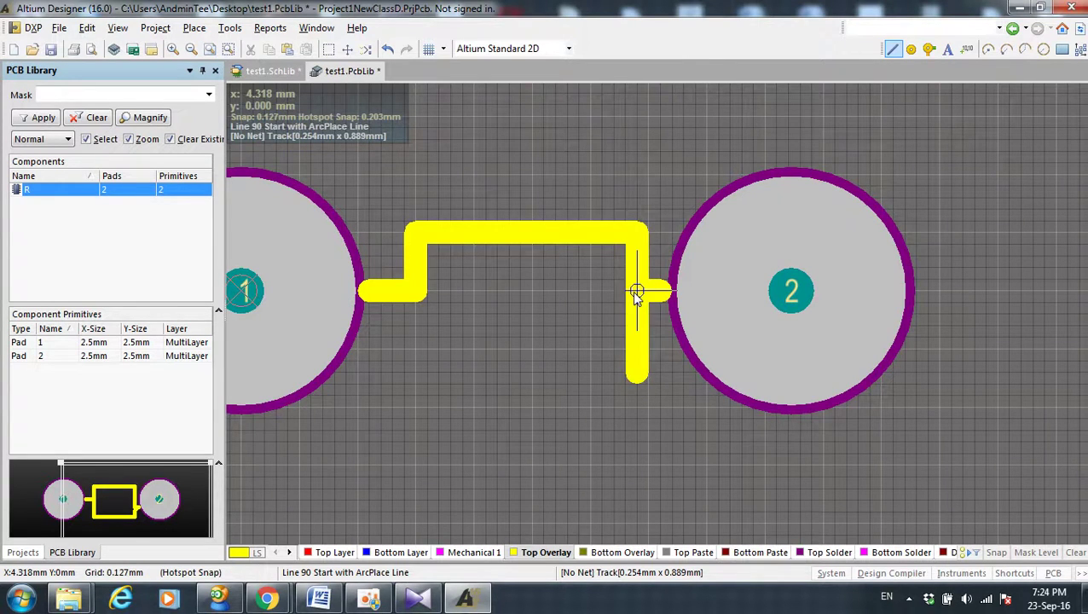
pyautogui.click(637, 373)
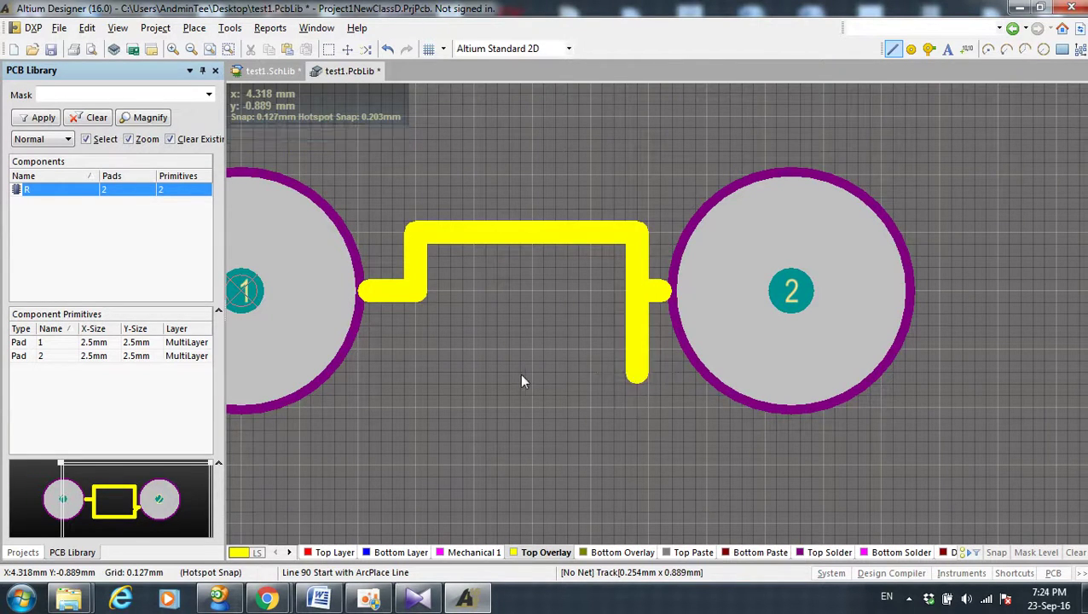
pyautogui.rightClick(637, 372)
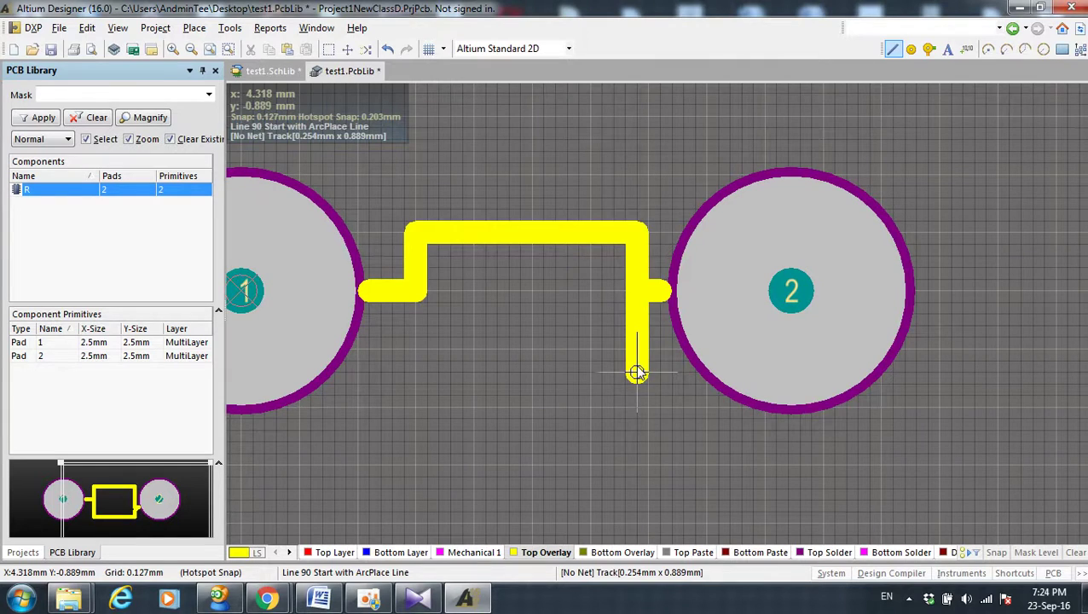
pyautogui.click(637, 373)
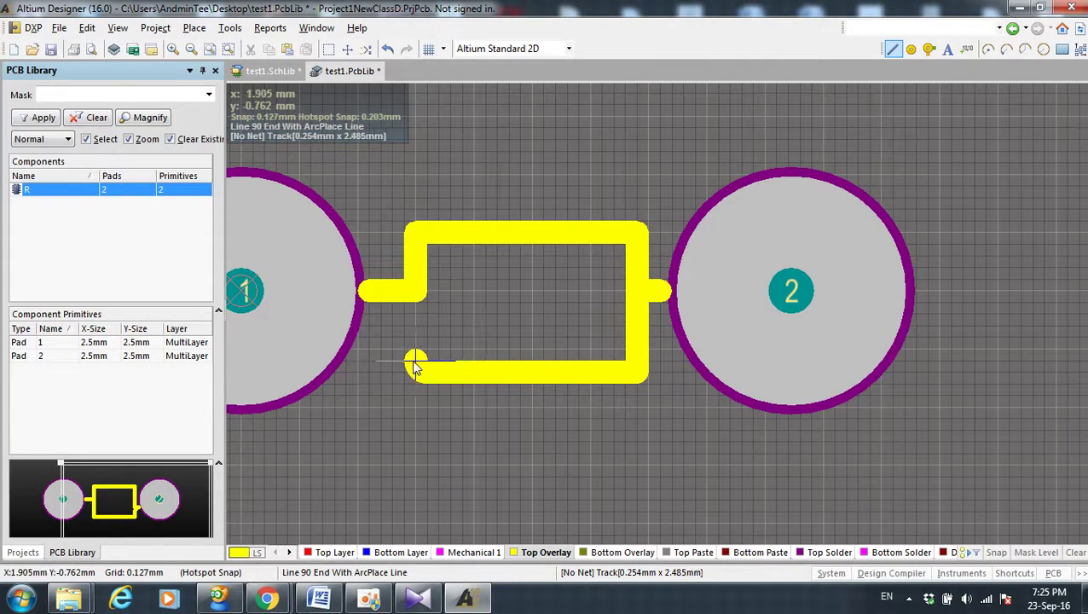
pyautogui.click(416, 367)
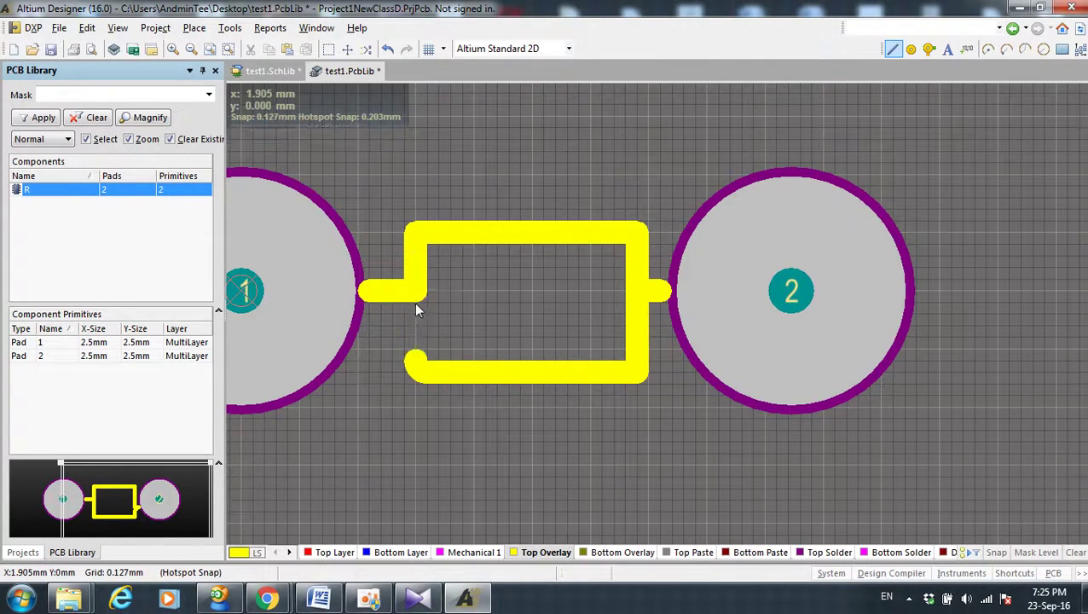
pyautogui.click(415, 292)
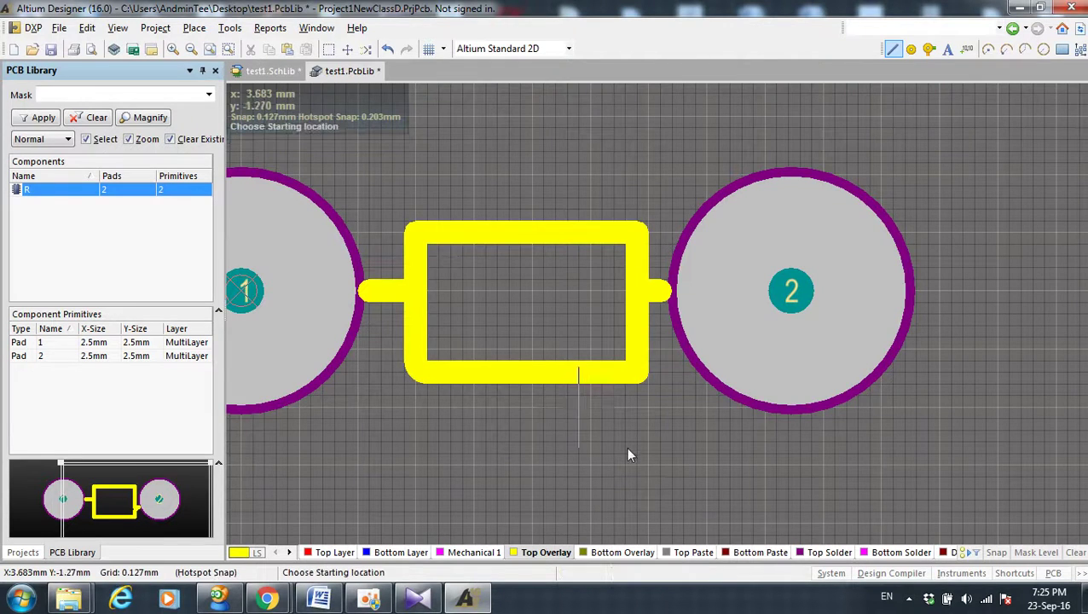
pyautogui.keyDown('ctrl'); pyautogui.scroll(-1, 626, 446); pyautogui.keyUp('ctrl')
pyautogui.keyDown('ctrl'); pyautogui.scroll(-2, 626, 446); pyautogui.keyUp('ctrl')
pyautogui.keyDown('ctrl'); pyautogui.scroll(1, 626, 442); pyautogui.keyUp('ctrl')
pyautogui.scroll(-2, 626, 441)
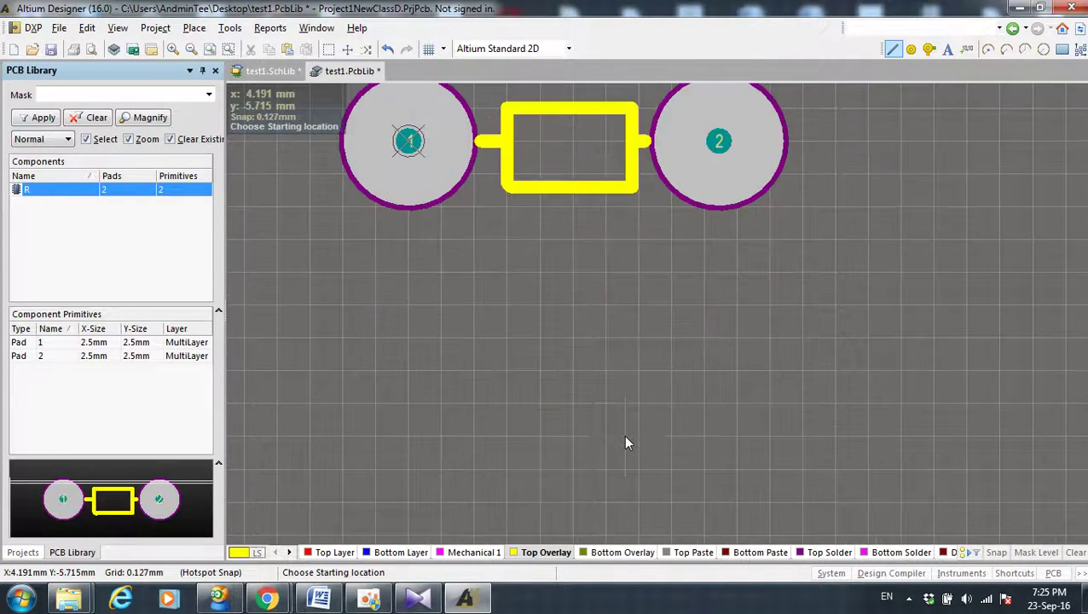
# Step: Finish the overlay line placement and save the footprint library test1.PcbLib
pyautogui.scroll(1, 626, 442)
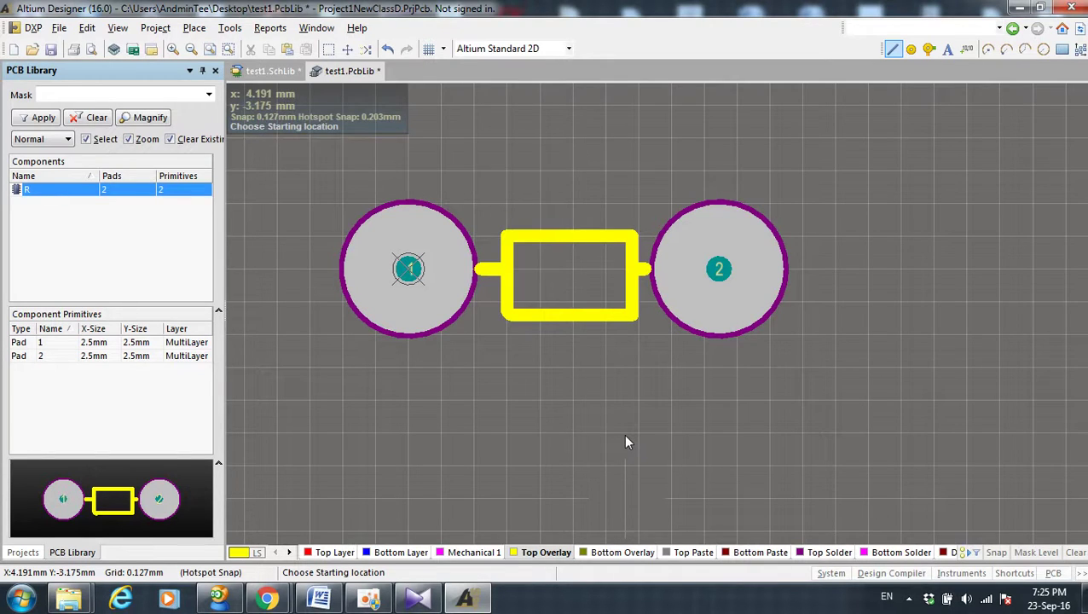
pyautogui.rightClick(445, 154)
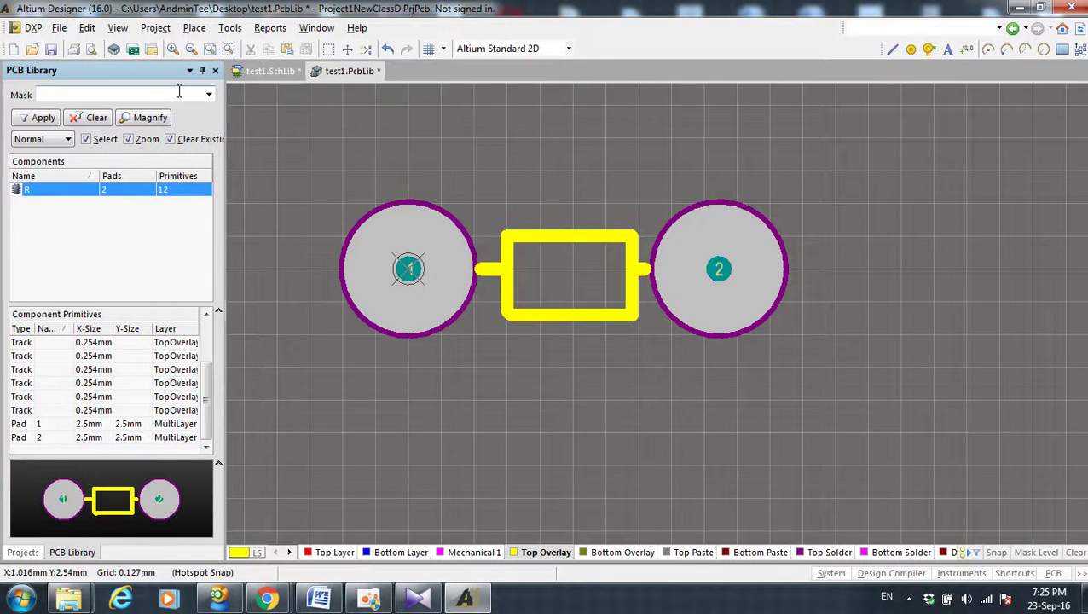
pyautogui.click(57, 28)
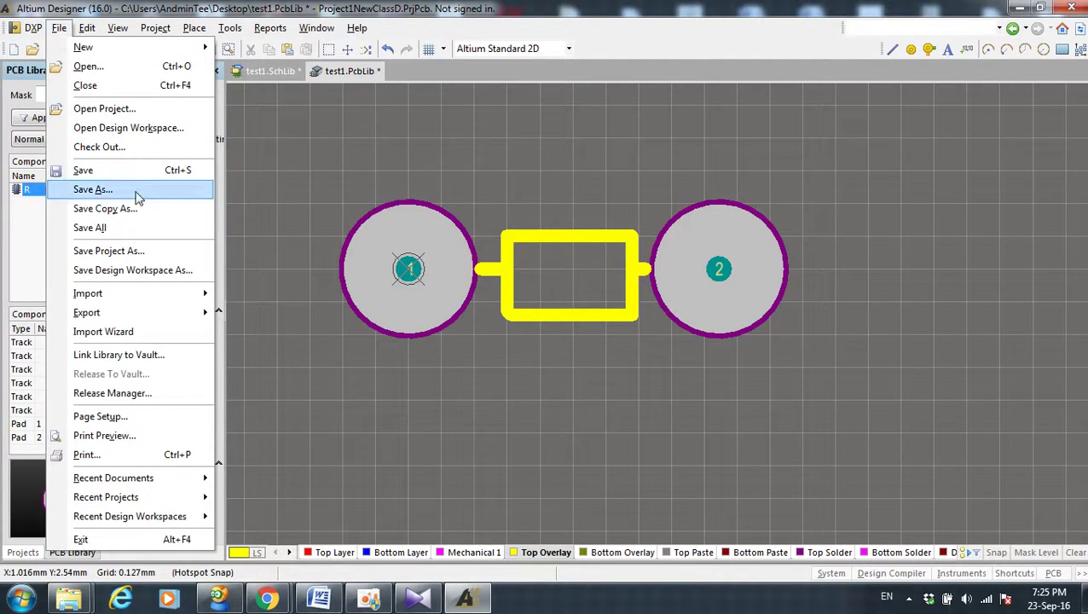
pyautogui.click(82, 170)
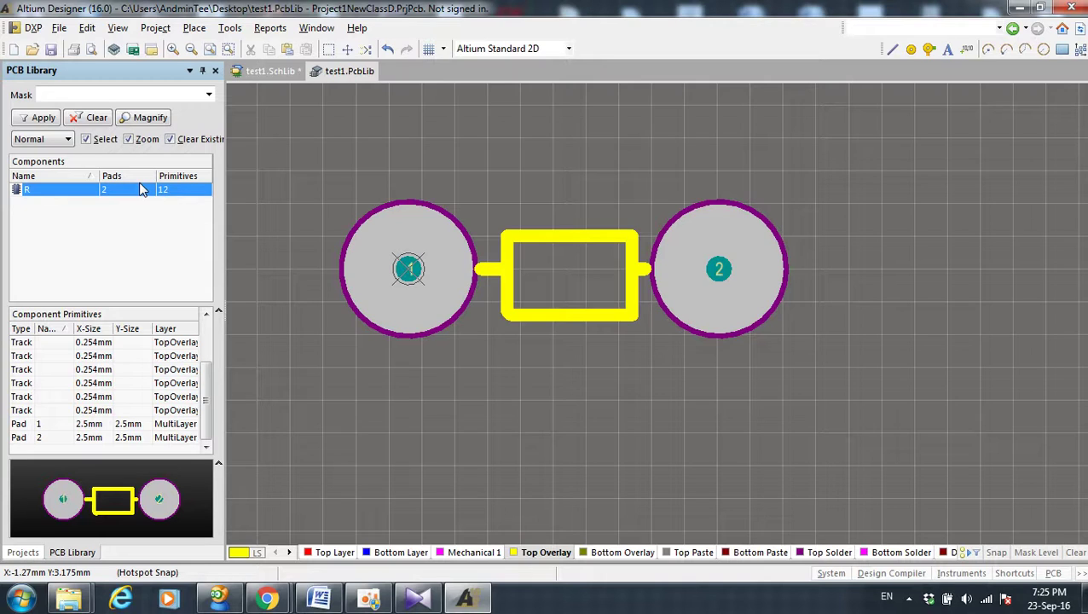
pyautogui.click(267, 77)
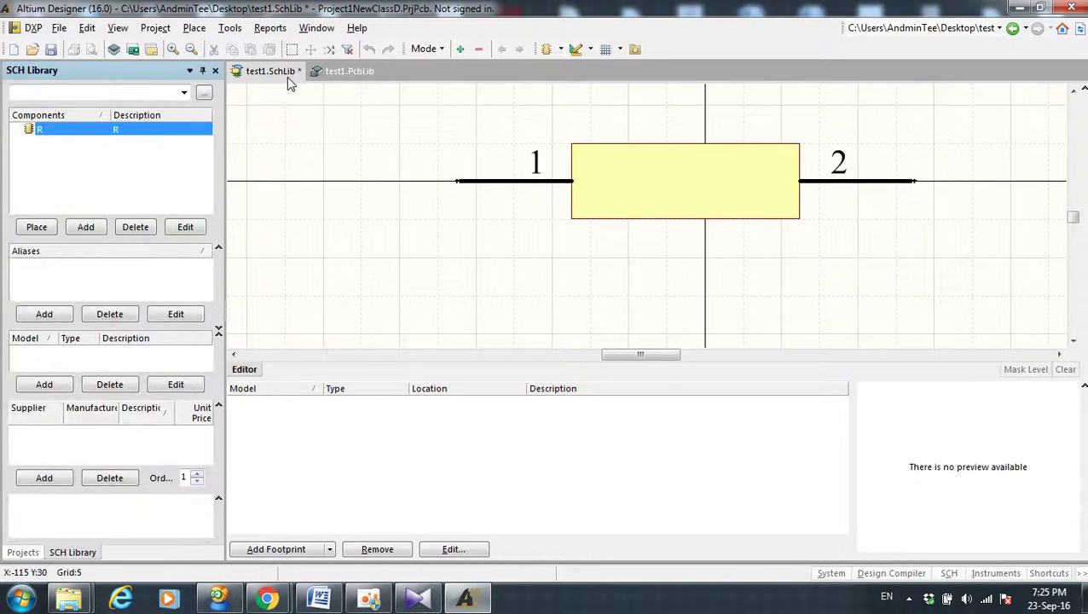
pyautogui.click(348, 76)
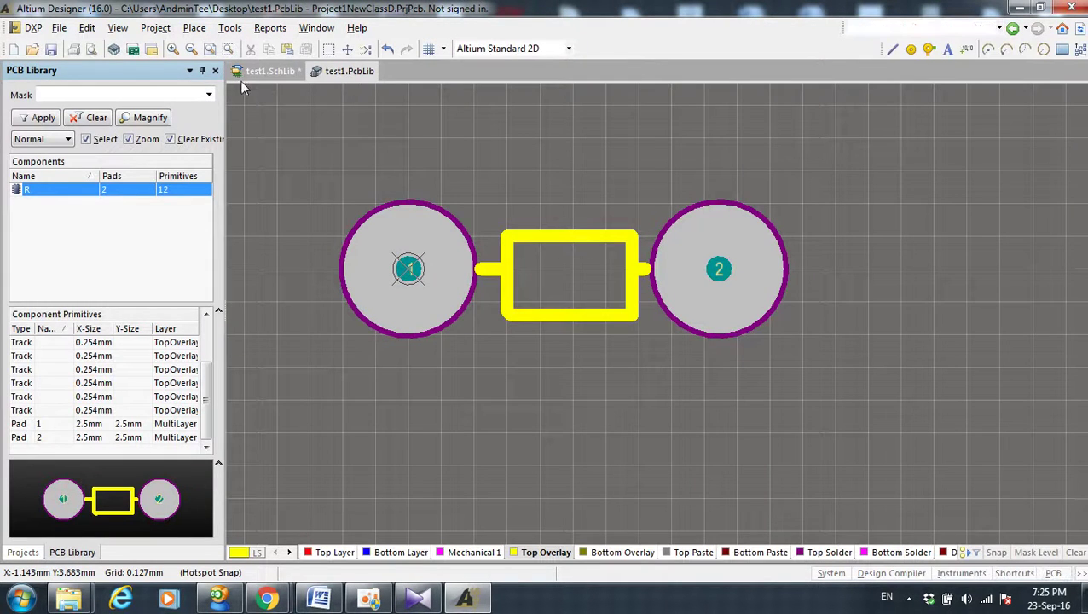
pyautogui.click(271, 73)
pyautogui.click(340, 75)
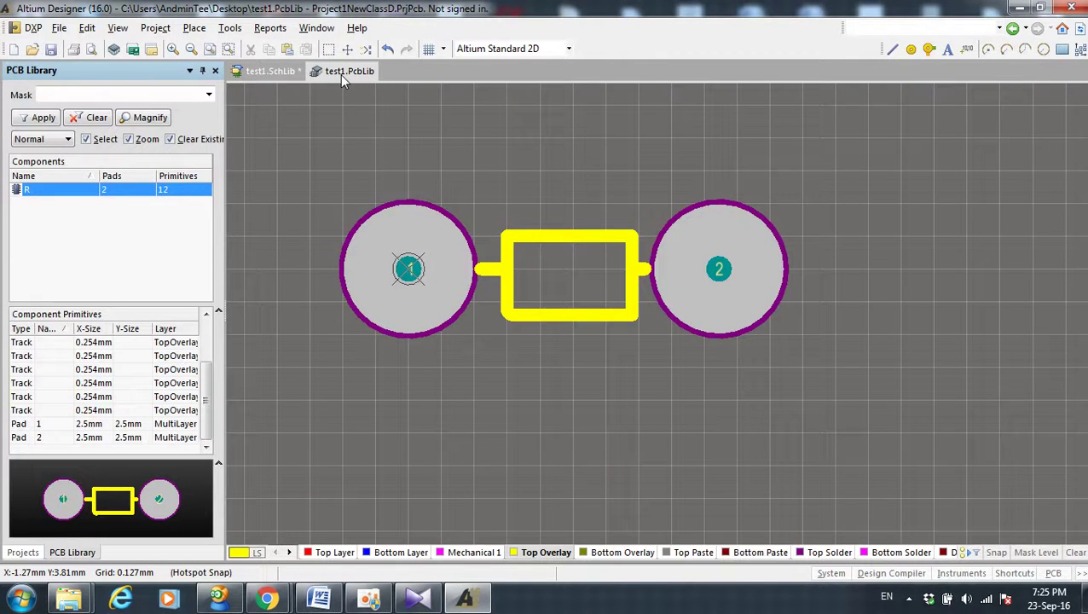
pyautogui.click(266, 70)
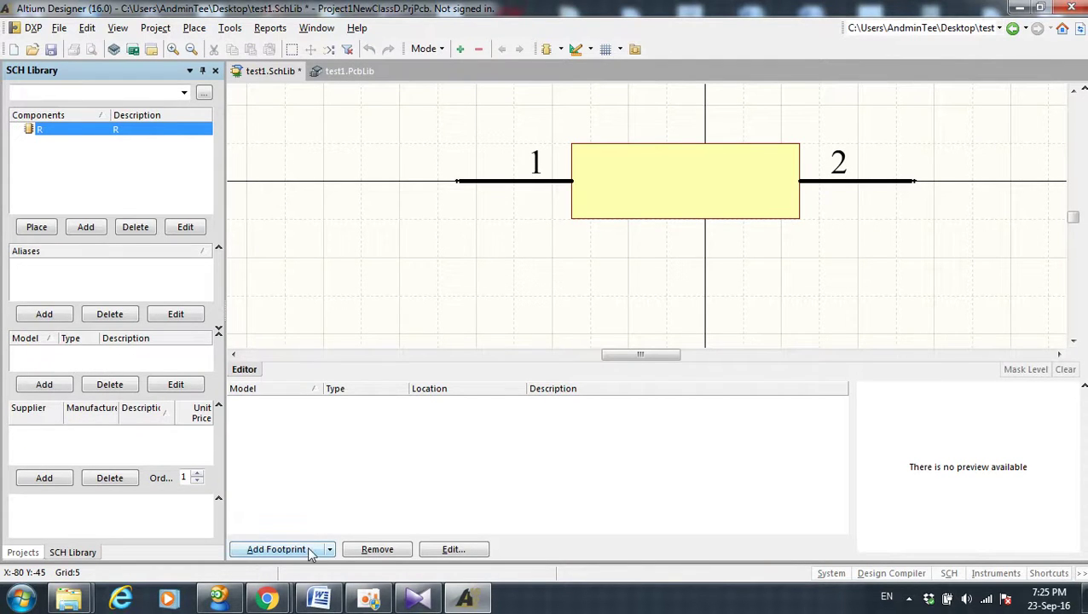
pyautogui.click(341, 72)
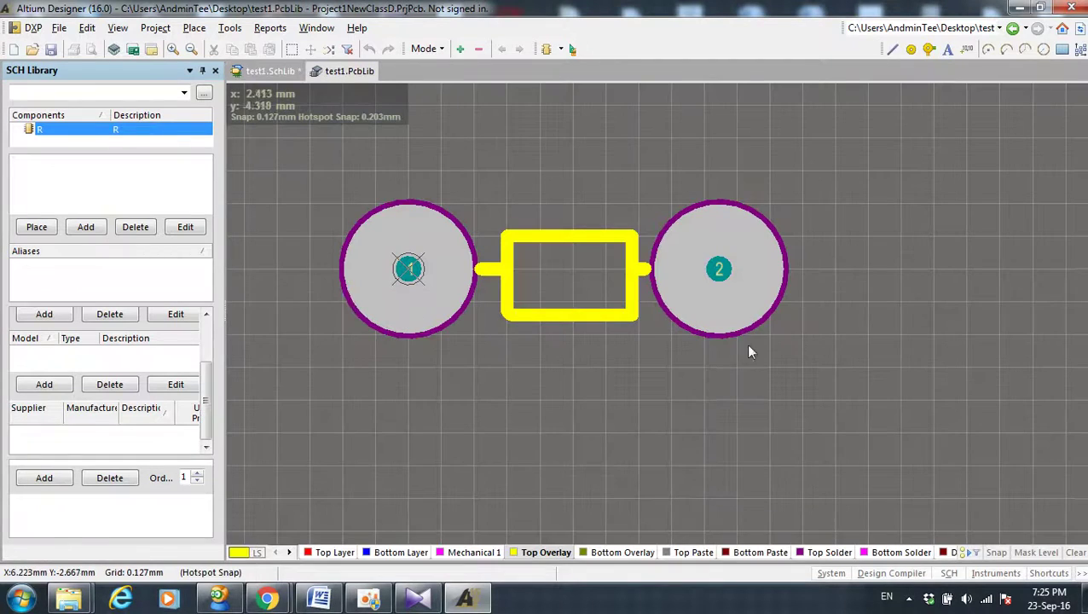
# Step: Attach footprint R from test1.PcbLib to schematic component R in test1.SchLib and save the schematic library
pyautogui.click(271, 71)
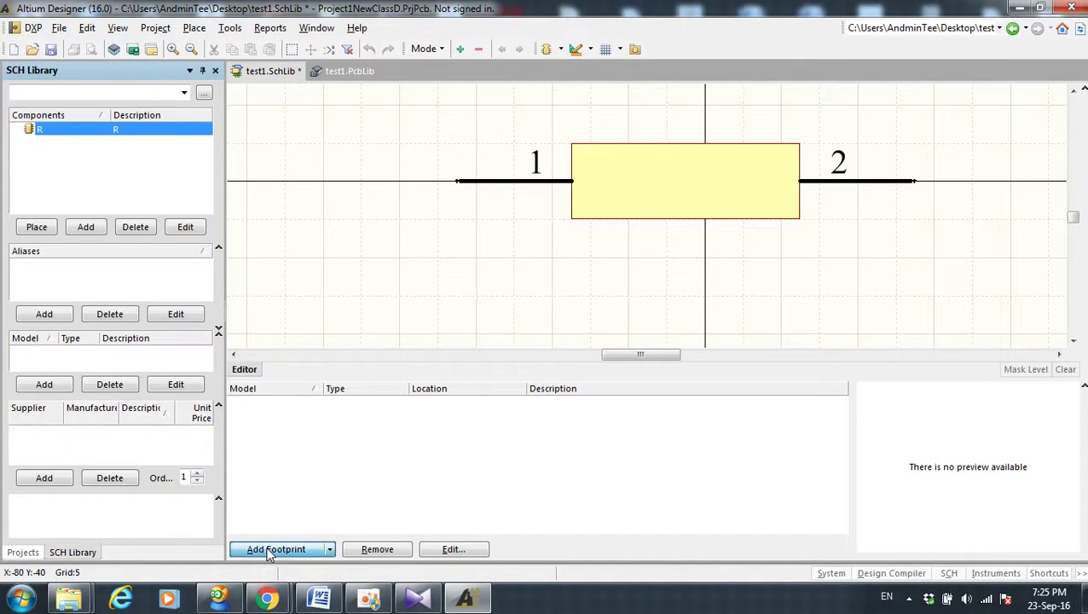
pyautogui.click(272, 550)
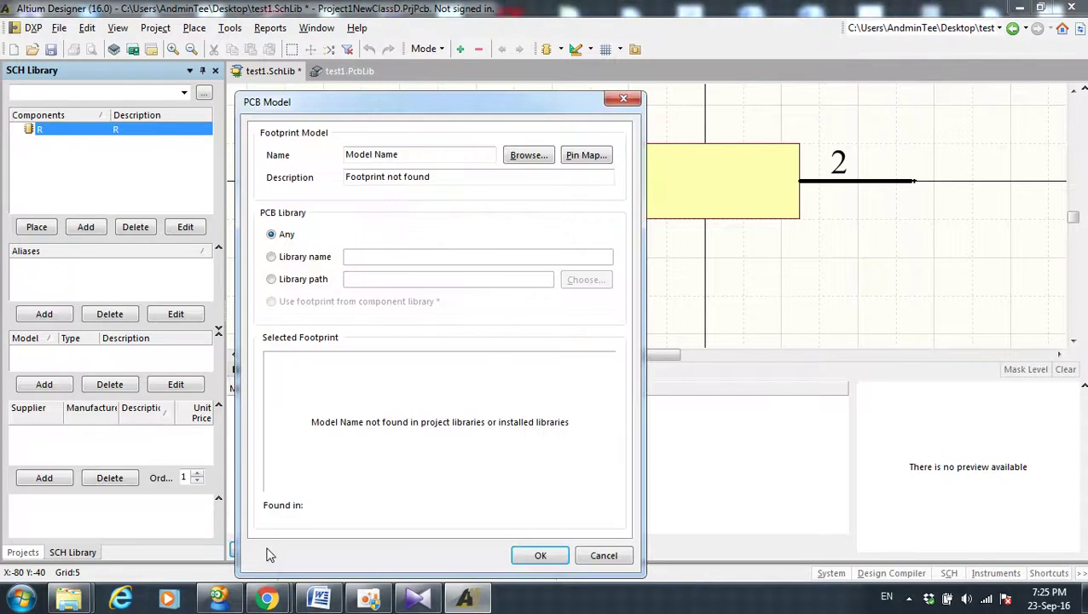
pyautogui.click(548, 154)
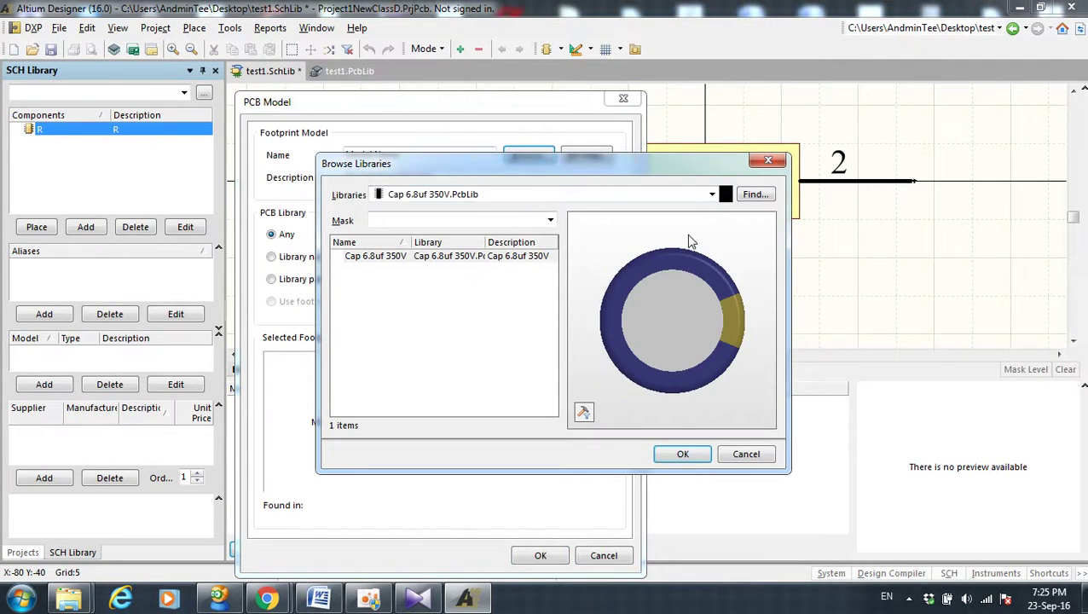
pyautogui.click(712, 196)
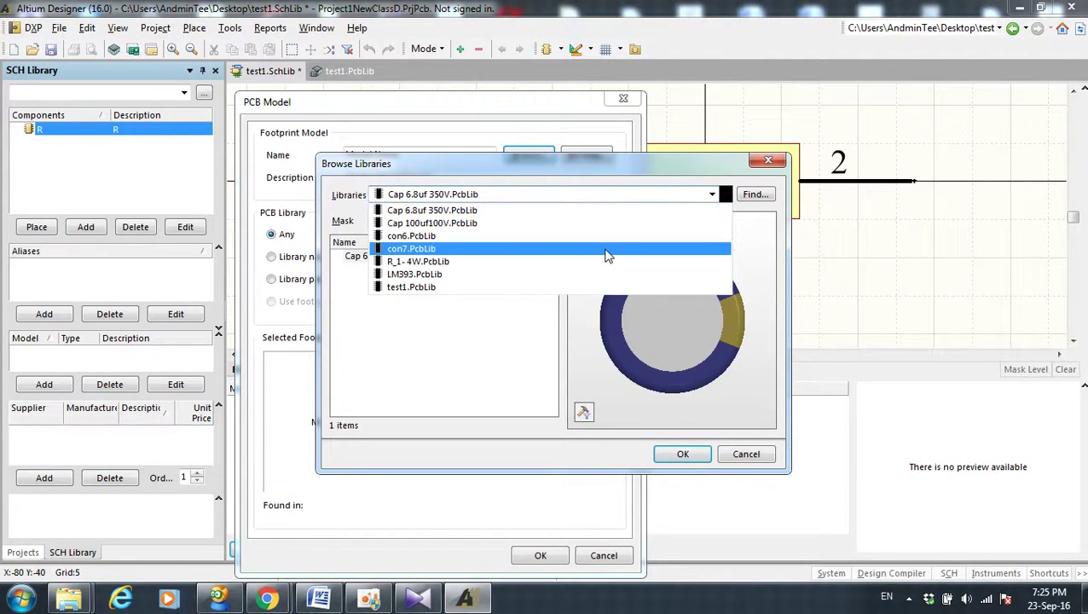
pyautogui.click(464, 290)
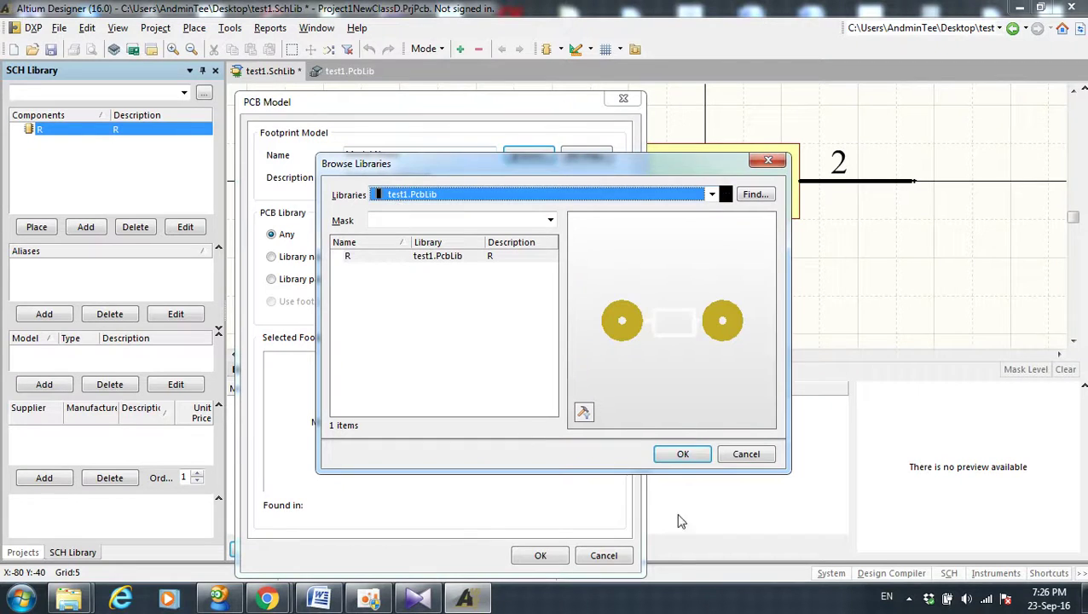
pyautogui.click(680, 461)
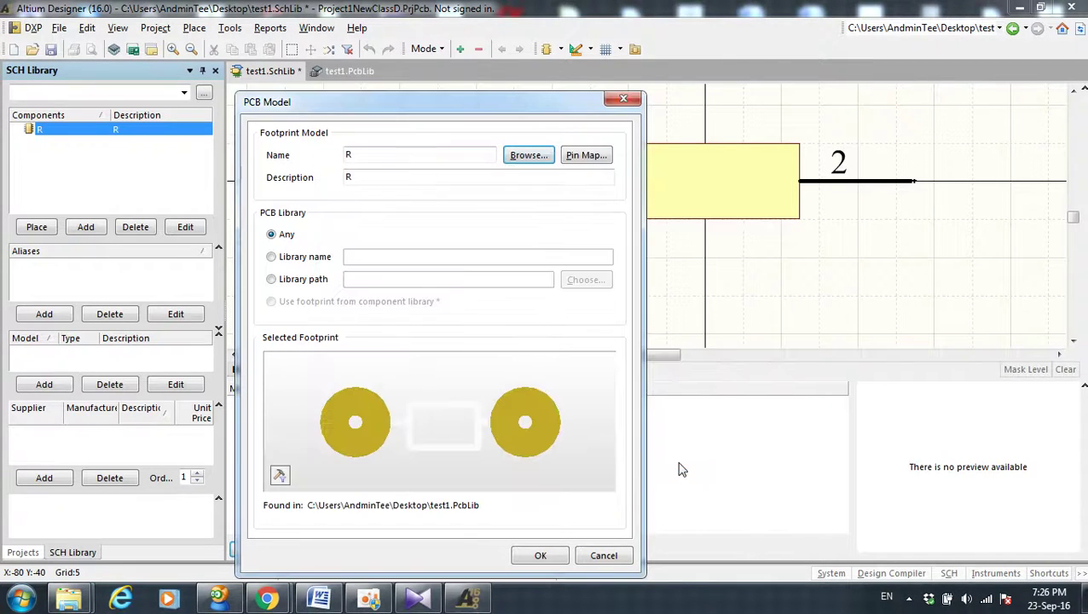
pyautogui.click(531, 558)
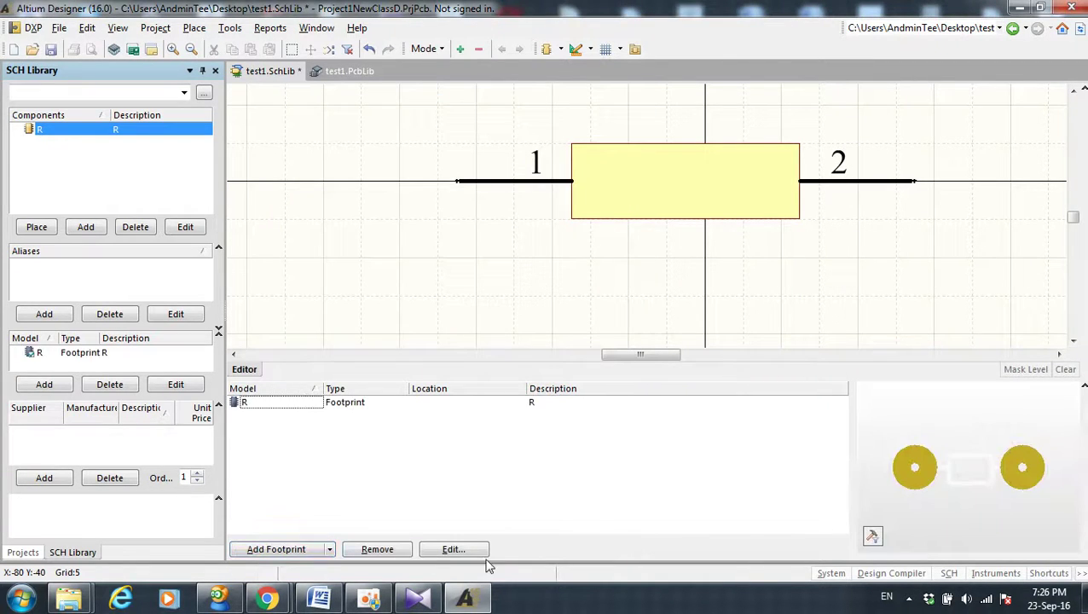
pyautogui.click(60, 33)
pyautogui.click(83, 167)
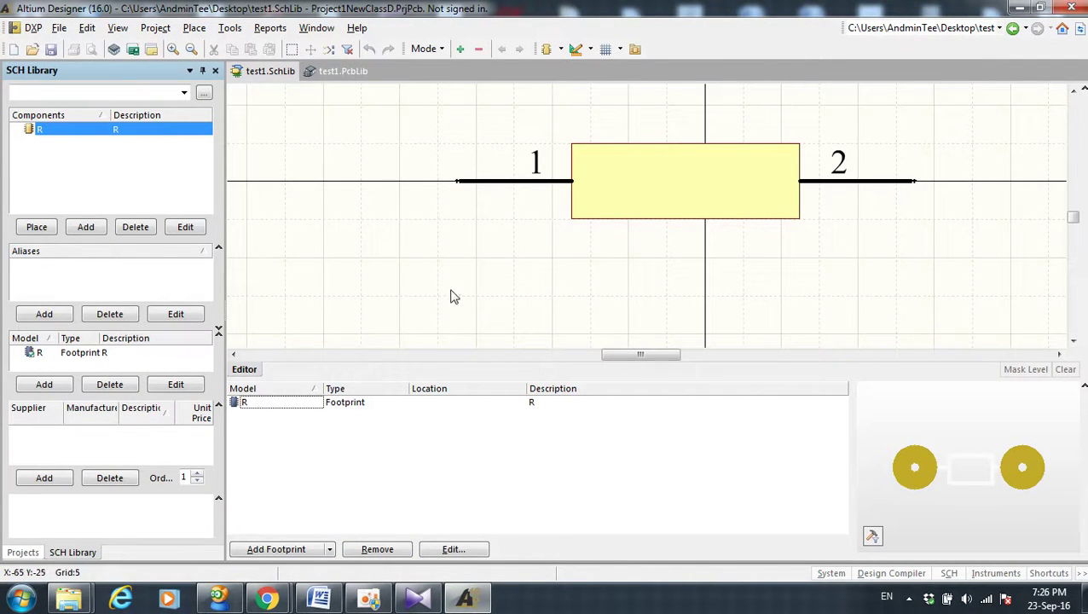
# Step: Inspect the R footprint in the Altium 3D Black view from a tilted angle, and return to Altium Standard 2D
pyautogui.click(344, 70)
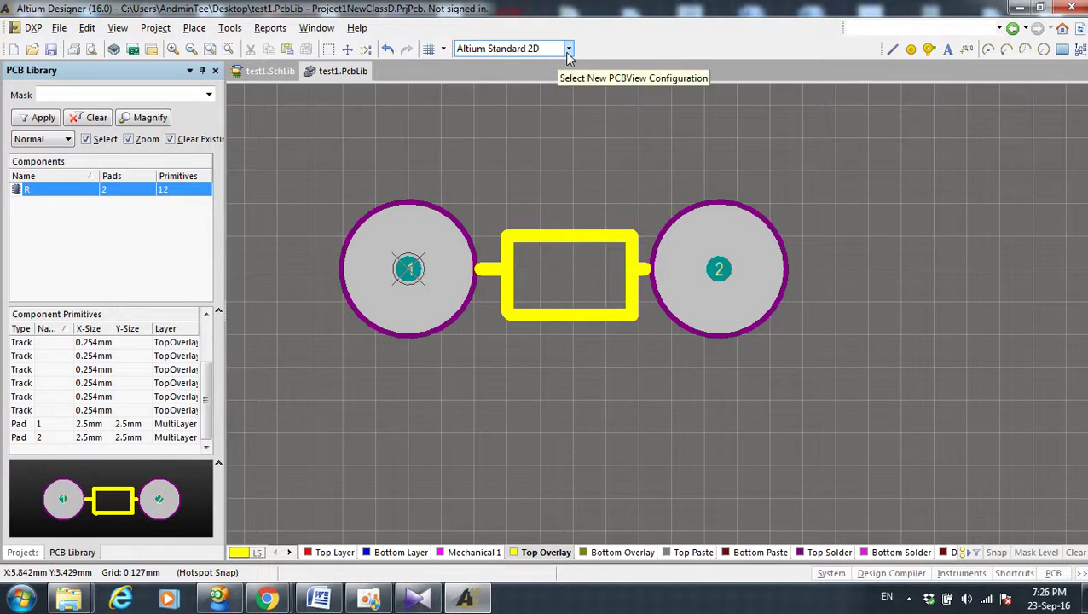
pyautogui.click(568, 51)
pyautogui.click(545, 88)
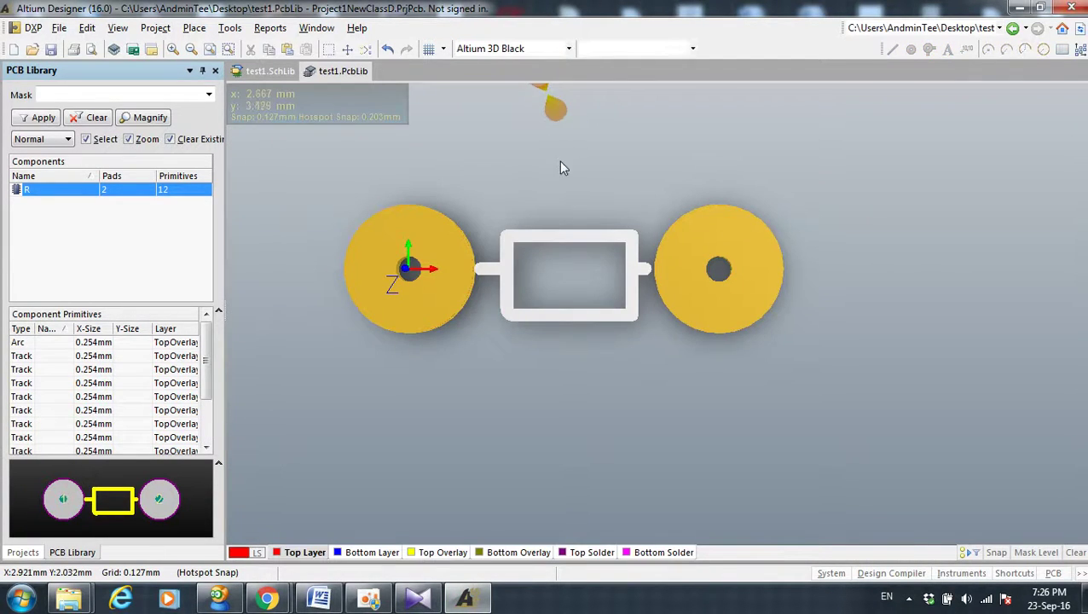
pyautogui.press('shift')
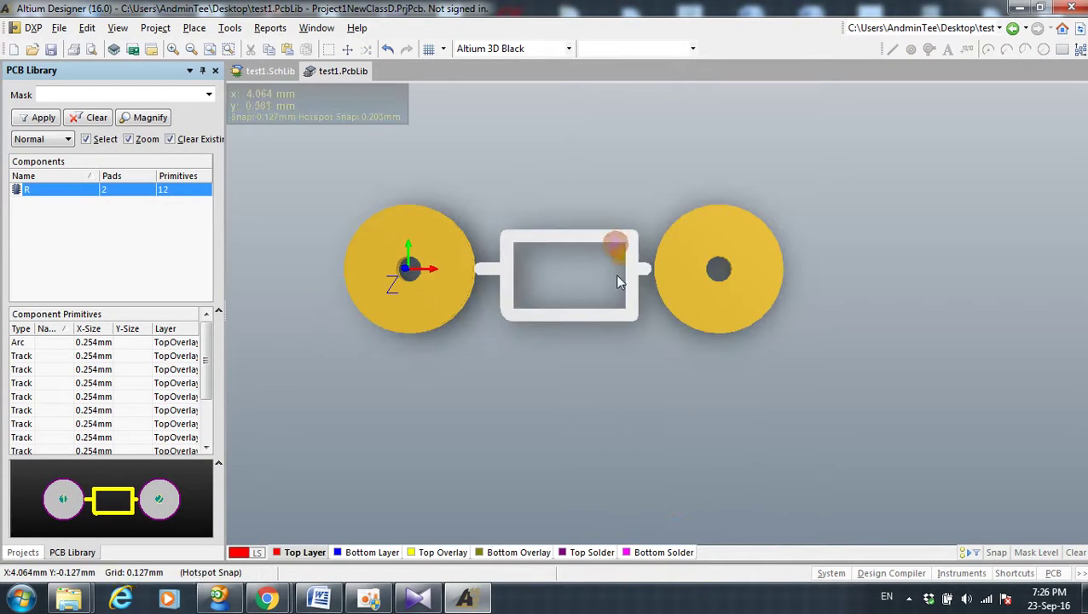
pyautogui.keyDown('ctrl'); pyautogui.scroll(5, 613, 430); pyautogui.keyUp('ctrl')
pyautogui.keyDown('ctrl'); pyautogui.scroll(-5, 614, 431); pyautogui.keyUp('ctrl')
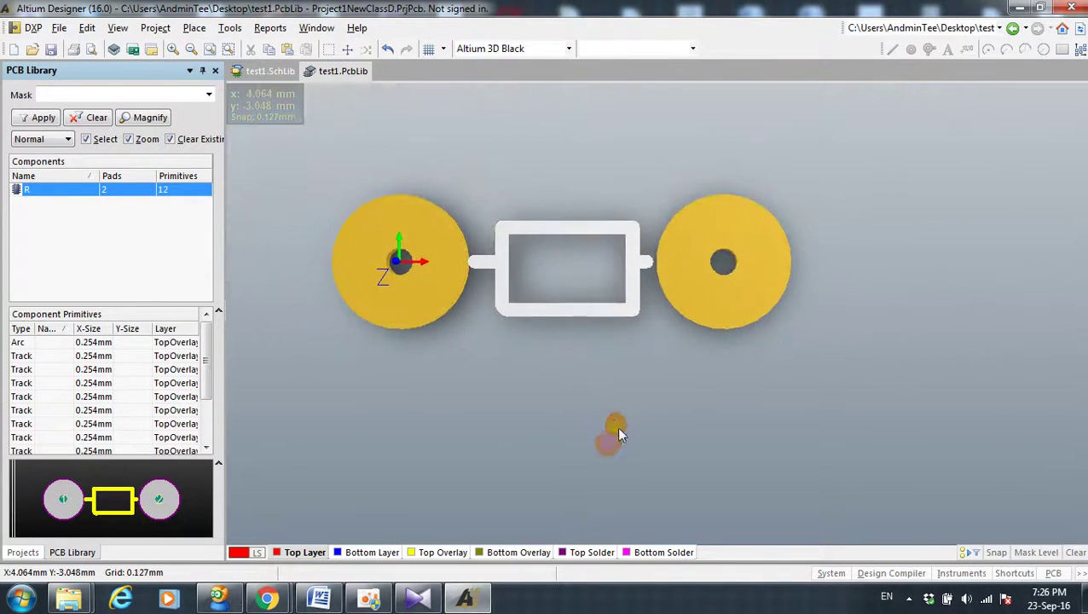
pyautogui.press('shift')
pyautogui.keyDown('shift'); pyautogui.moveTo(636, 230); pyautogui.dragTo(609, 97, button='right'); pyautogui.keyUp('shift')
pyautogui.click(570, 48)
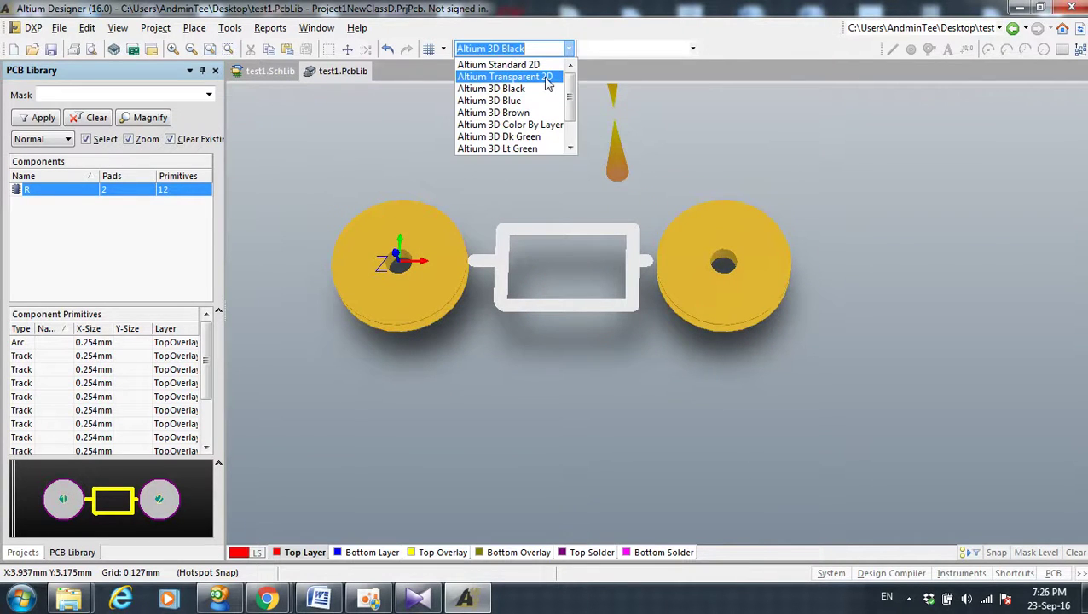
pyautogui.click(539, 65)
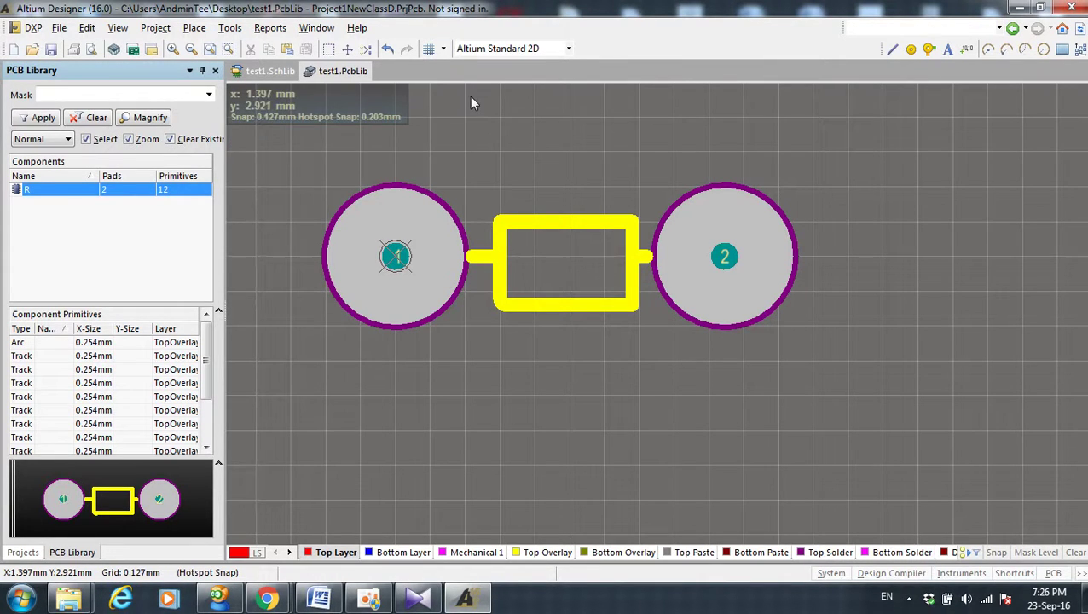
# Step: Start placing a 3D body in the footprint as an embedded Generic 3D Model loaded from a file
pyautogui.click(195, 29)
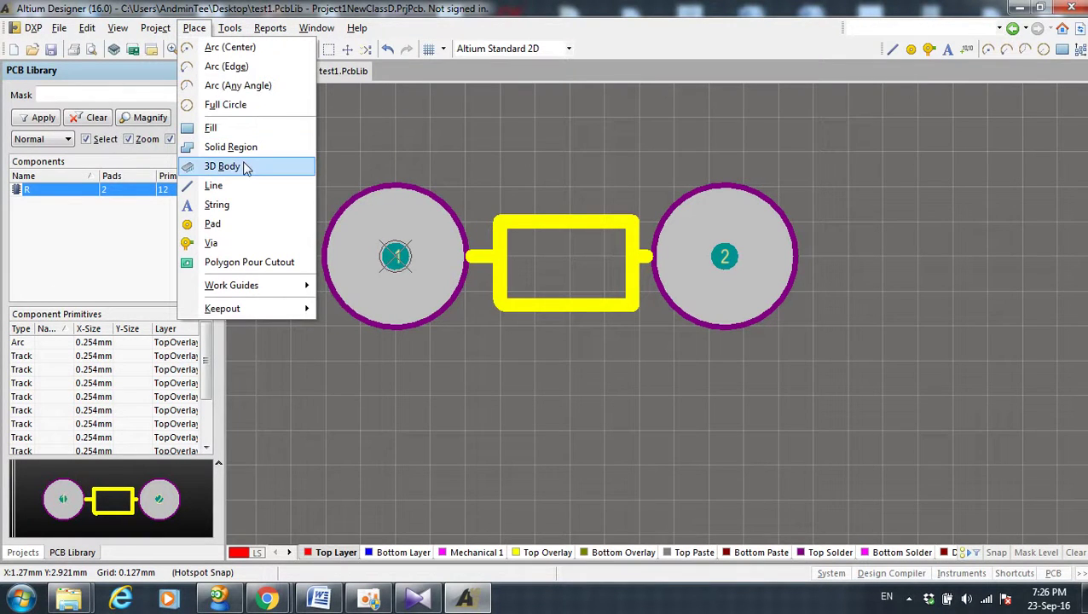
pyautogui.click(224, 166)
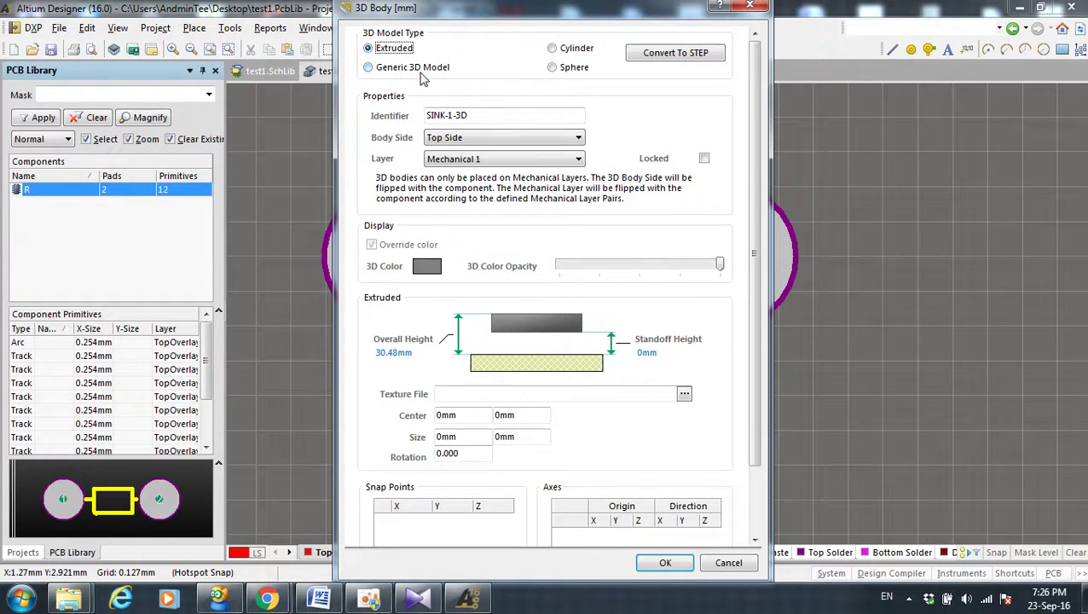
pyautogui.click(369, 67)
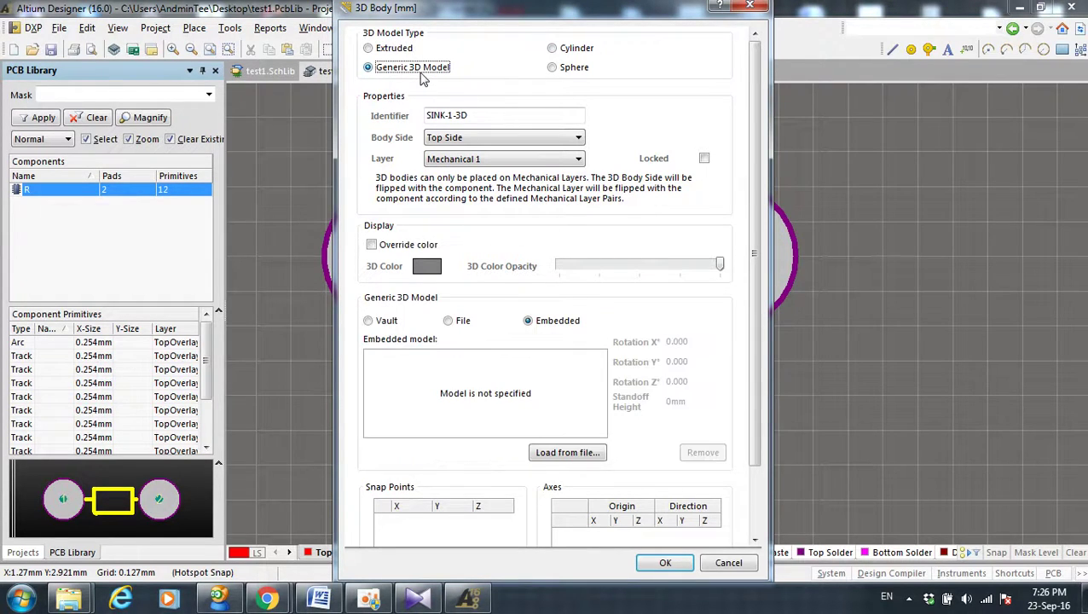
pyautogui.click(582, 453)
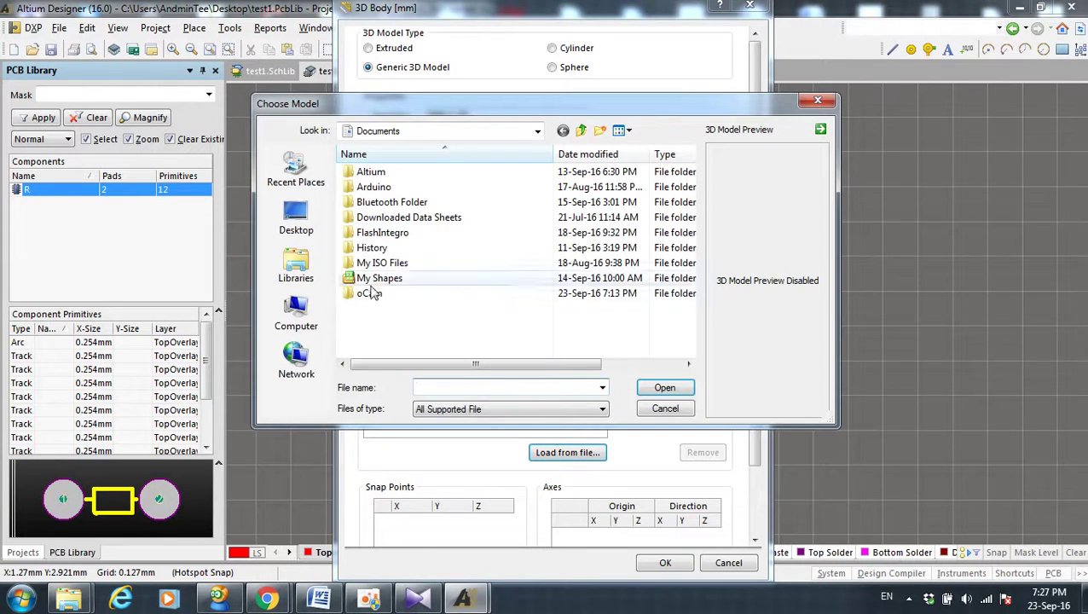
# Step: Browse drive D: to the Altium 3D directory and open its New folder containing the STEP models
pyautogui.click(289, 326)
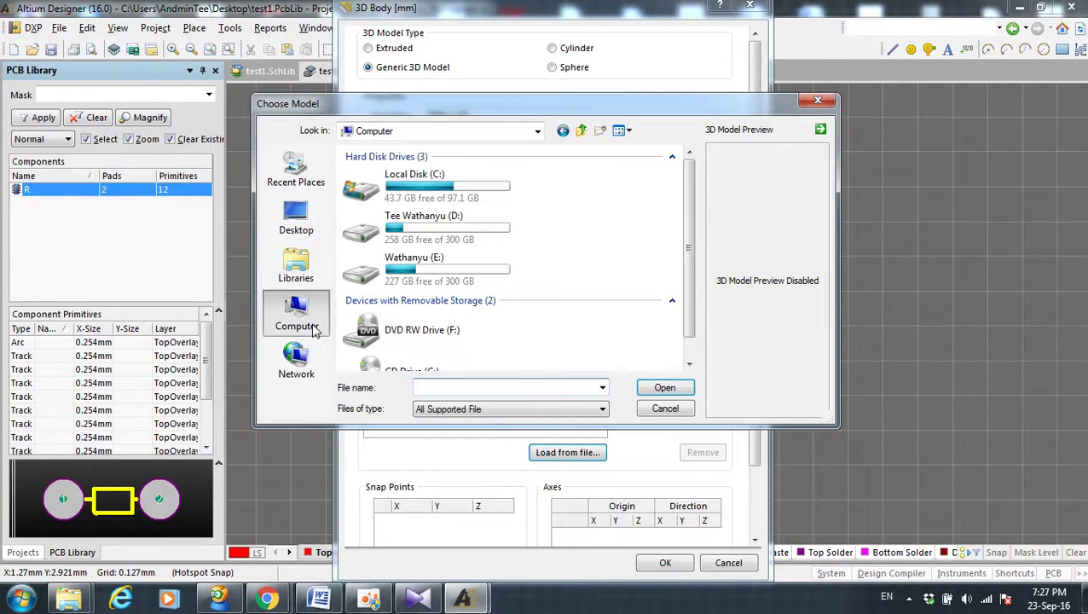
pyautogui.doubleClick(482, 229)
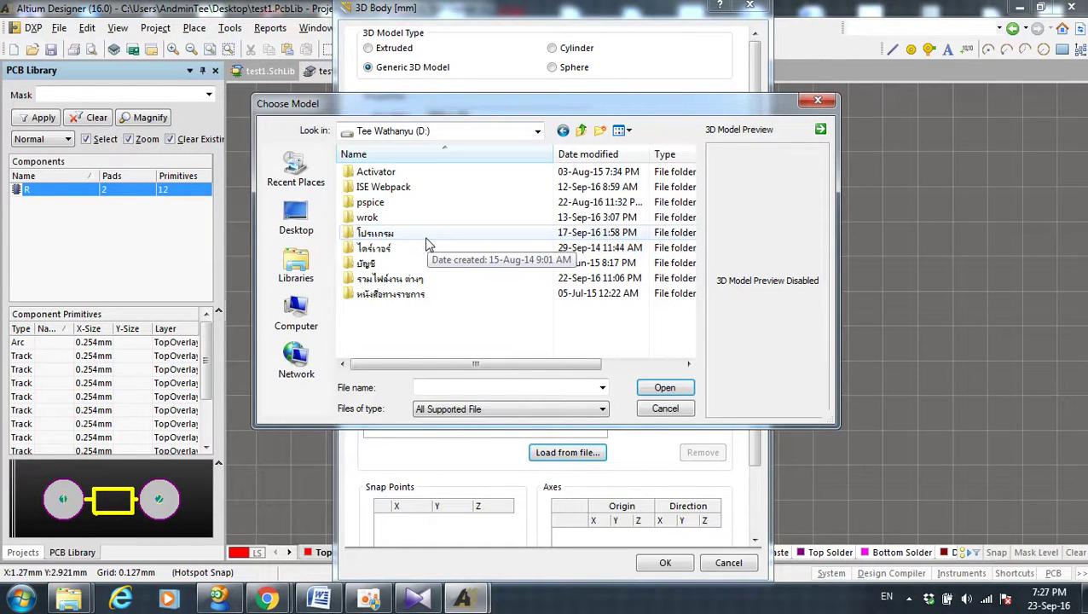
pyautogui.doubleClick(399, 278)
pyautogui.doubleClick(398, 173)
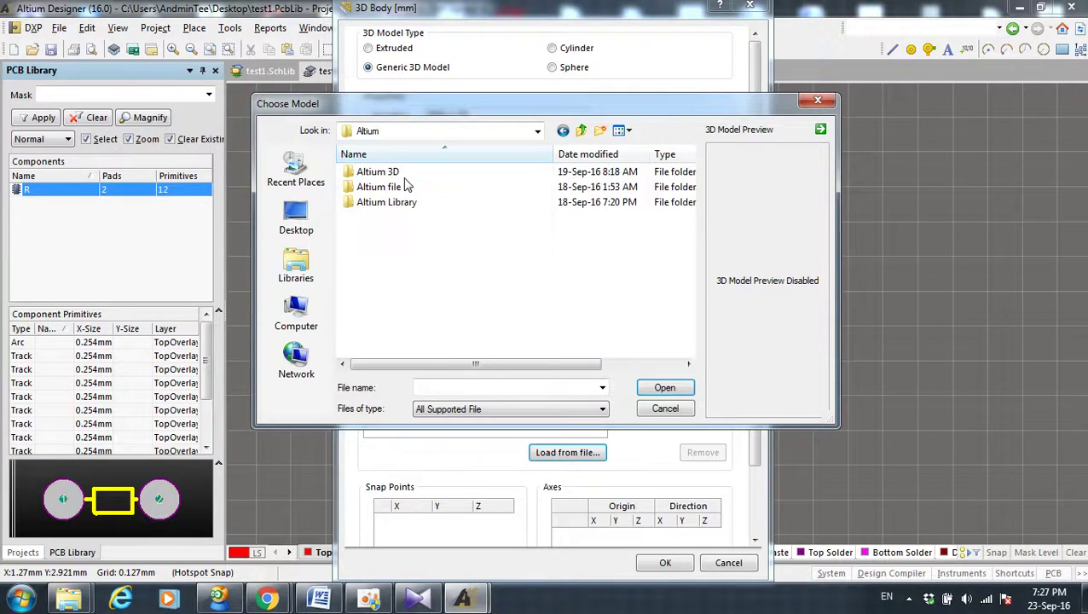
pyautogui.doubleClick(401, 203)
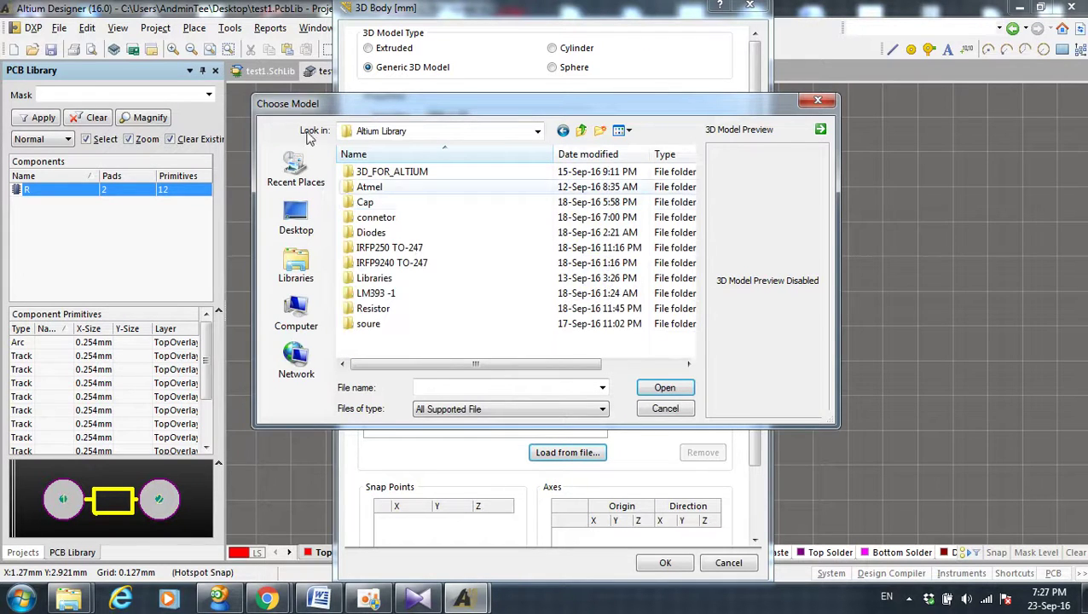
pyautogui.click(563, 130)
pyautogui.doubleClick(392, 174)
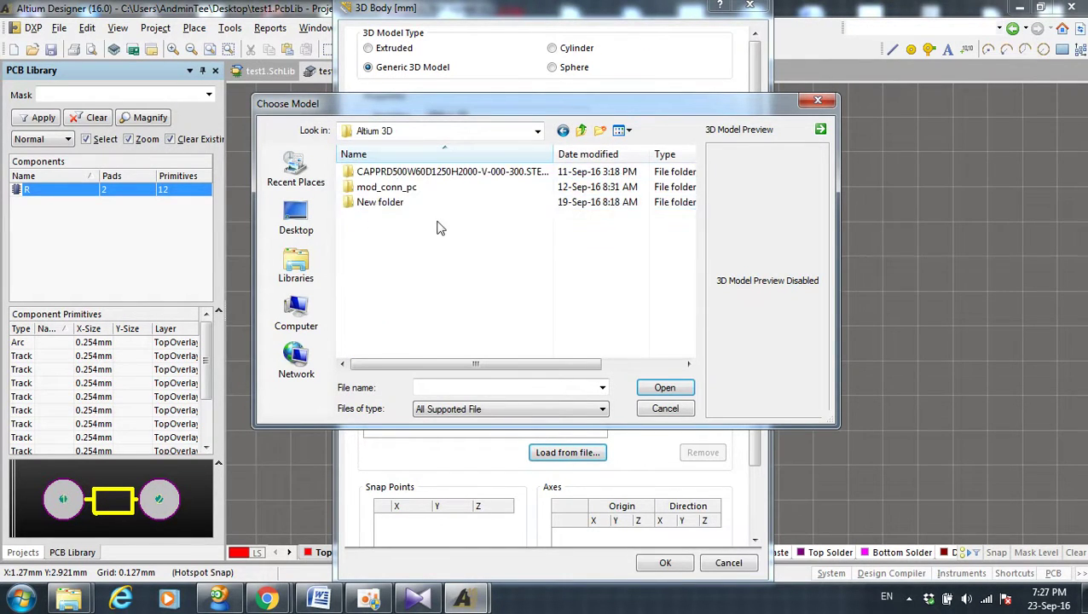
pyautogui.doubleClick(498, 204)
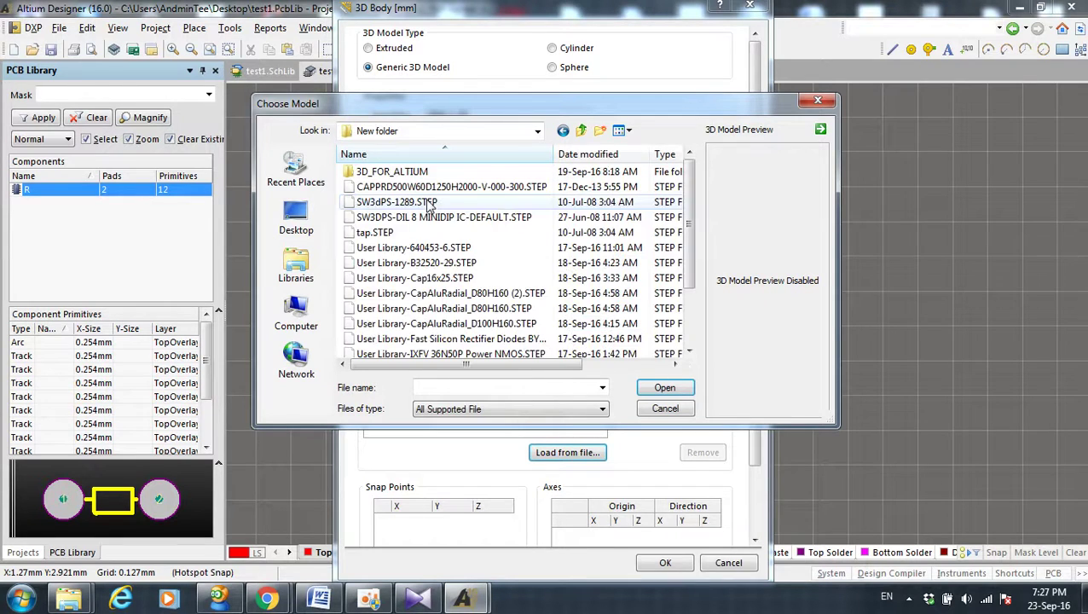
# Step: Enable the 3D model preview and look through the STEP models in New folder for a resistor body
pyautogui.click(582, 187)
pyautogui.click(820, 130)
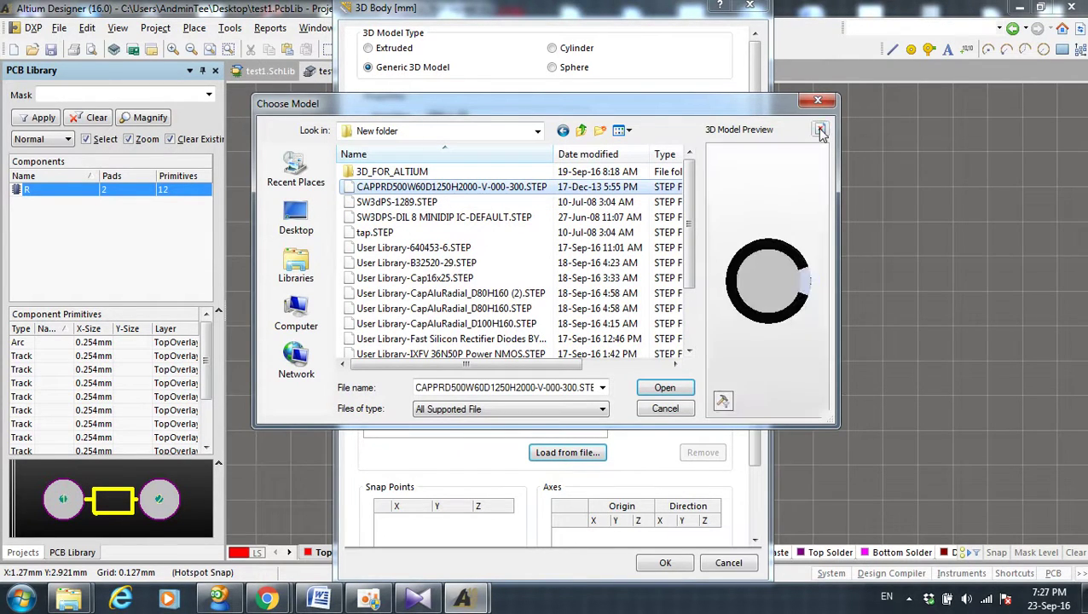
pyautogui.click(385, 205)
pyautogui.click(503, 218)
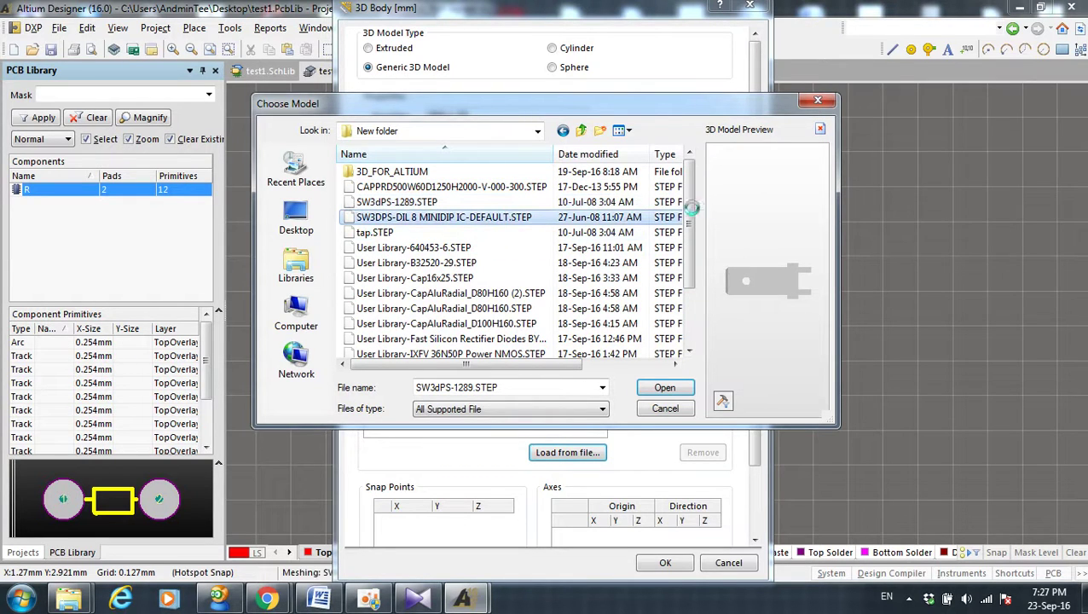
pyautogui.scroll(-2, 542, 262)
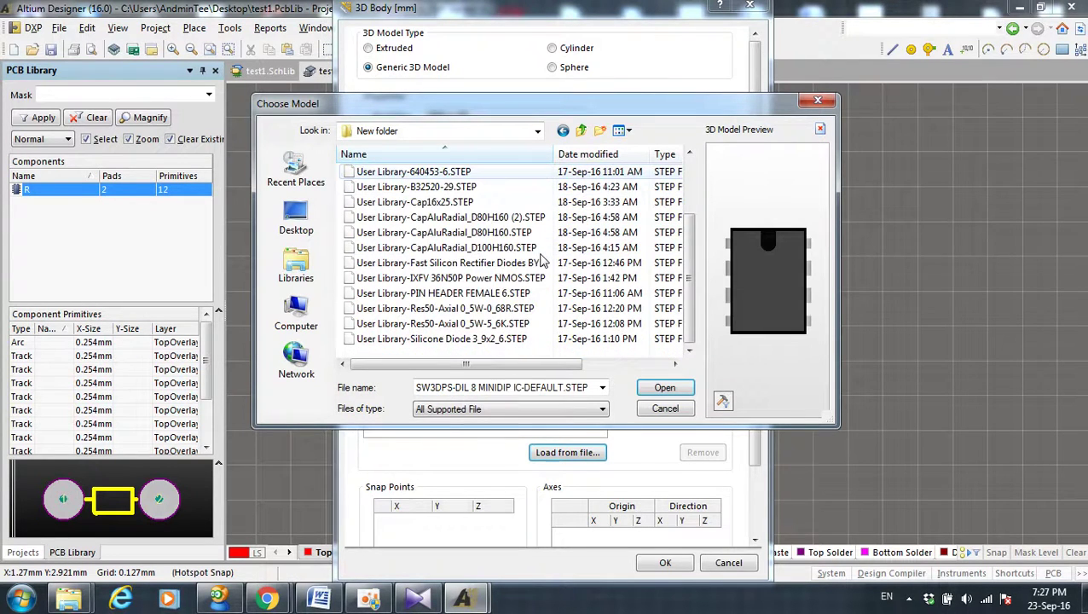
pyautogui.scroll(2, 542, 263)
# Step: Open the 3D_FOR_ALTIUM folder, compare the axial resistor models, and load AXIAL03-3D.STEP as the embedded model
pyautogui.doubleClick(394, 172)
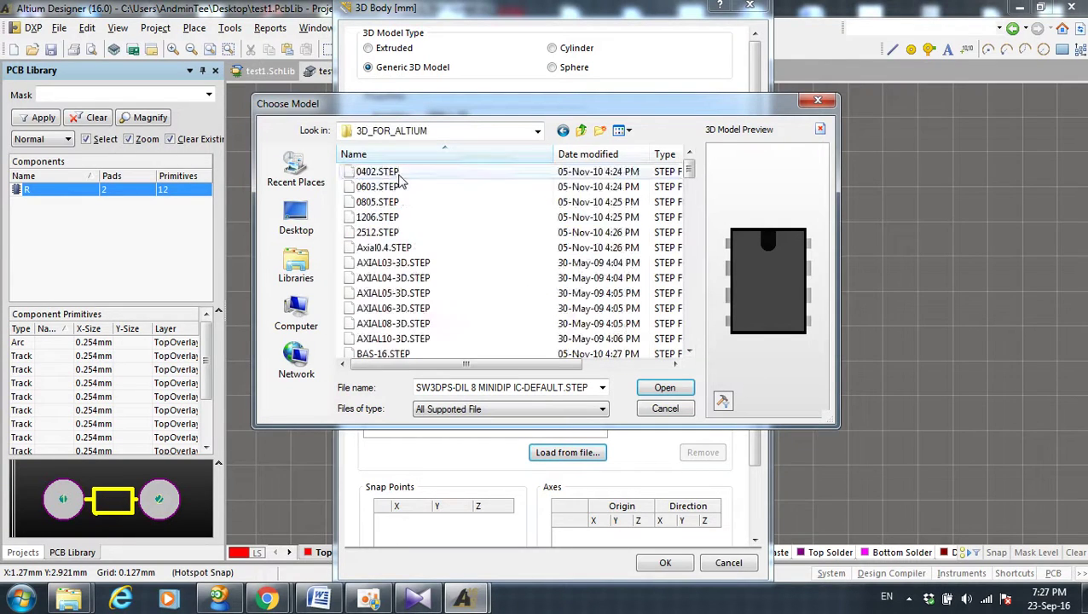
pyautogui.scroll(-7, 506, 233)
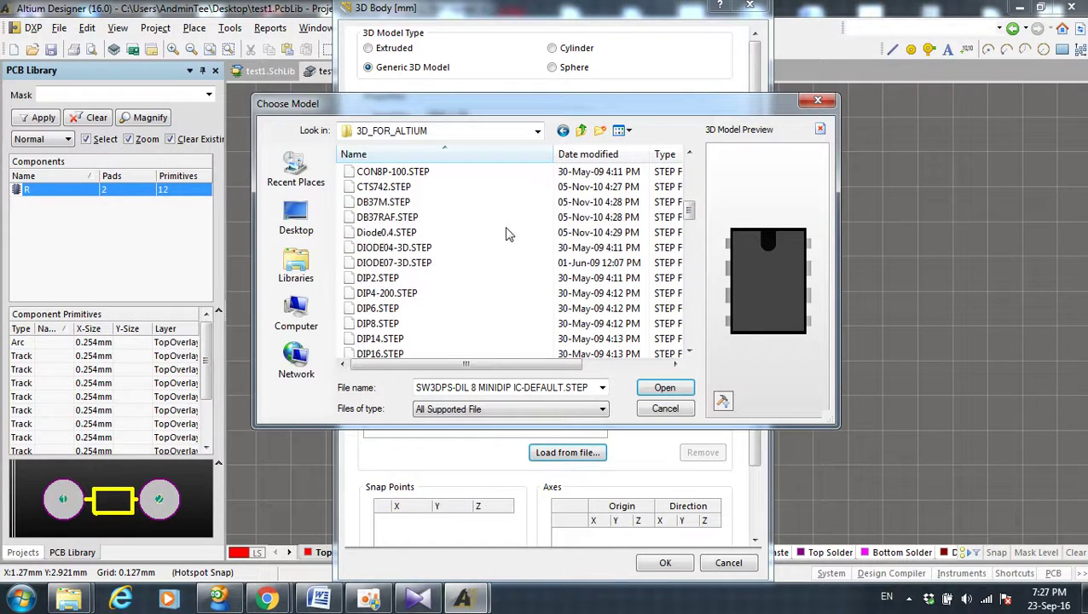
pyautogui.scroll(7, 509, 232)
pyautogui.click(449, 265)
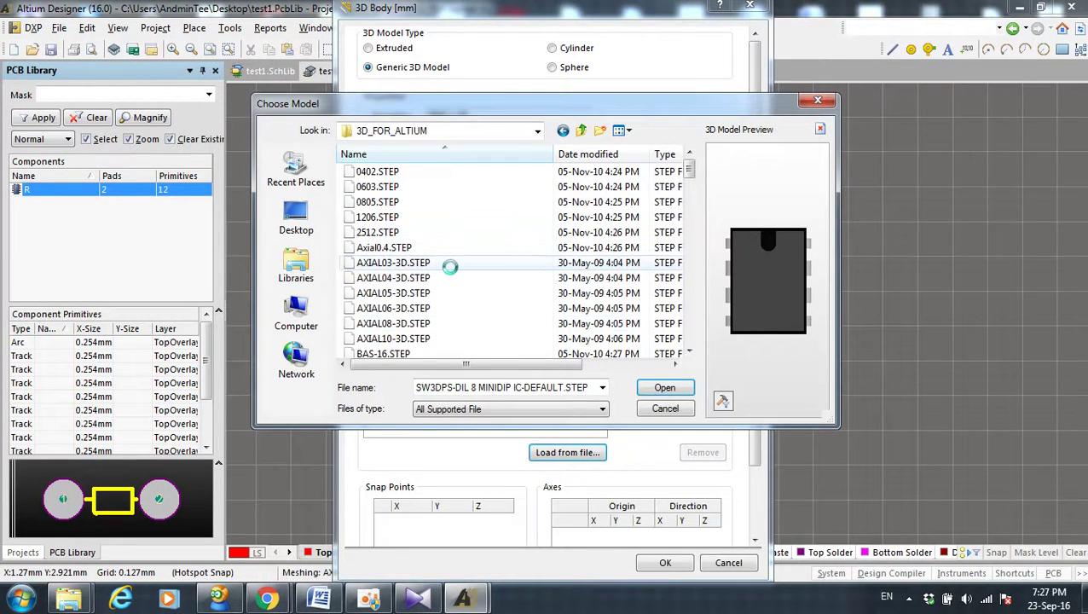
pyautogui.click(418, 295)
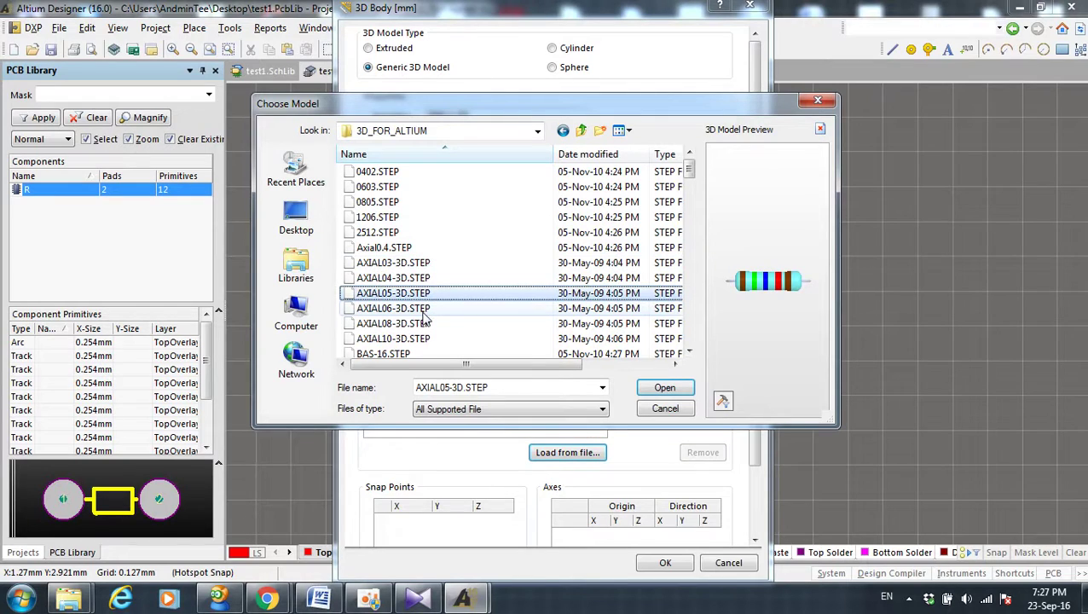
pyautogui.click(407, 265)
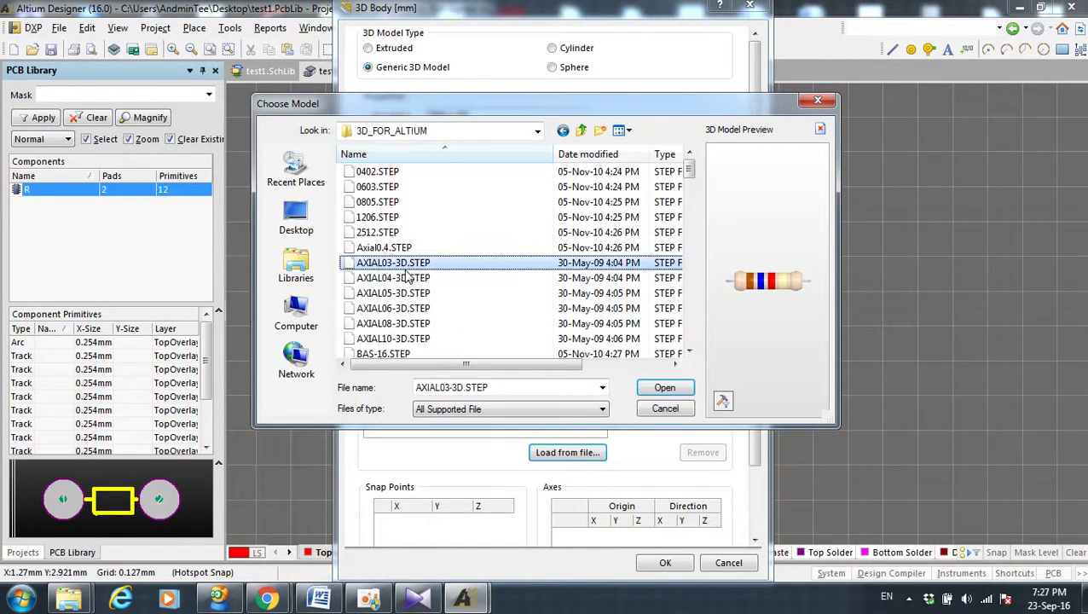
pyautogui.click(664, 388)
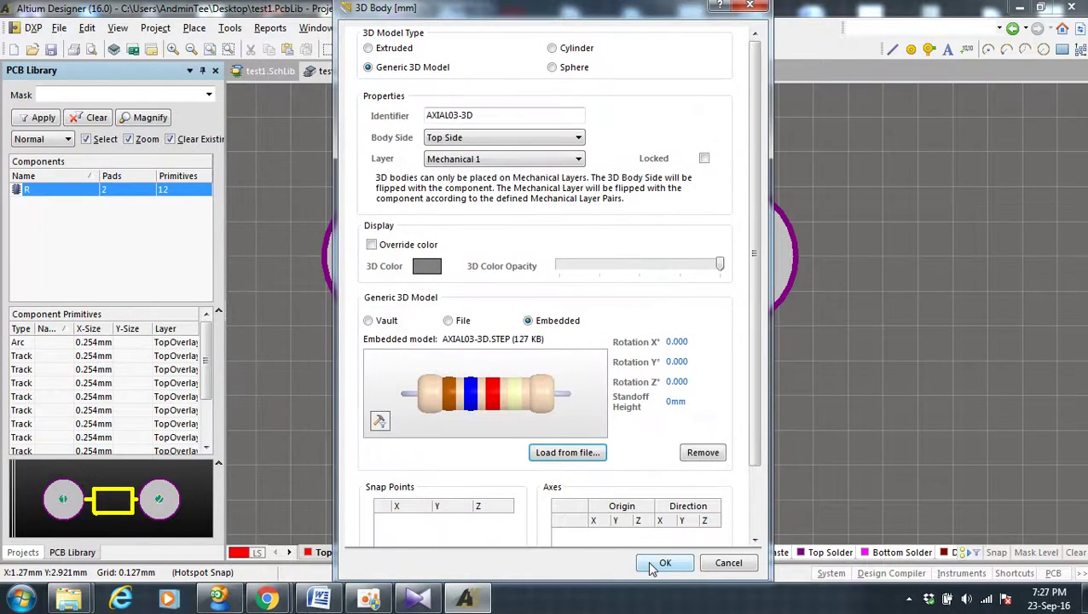
# Step: Place the AXIAL03-3D body between the two pads at about x 2.9 mm, y 0.1 mm, and end placement
pyautogui.click(664, 563)
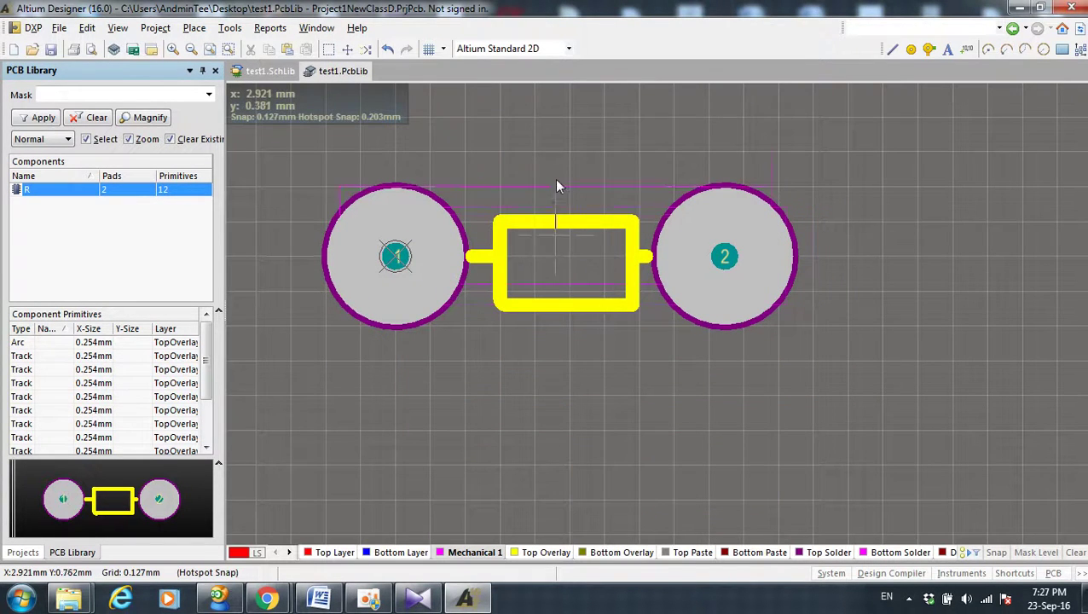
pyautogui.click(559, 254)
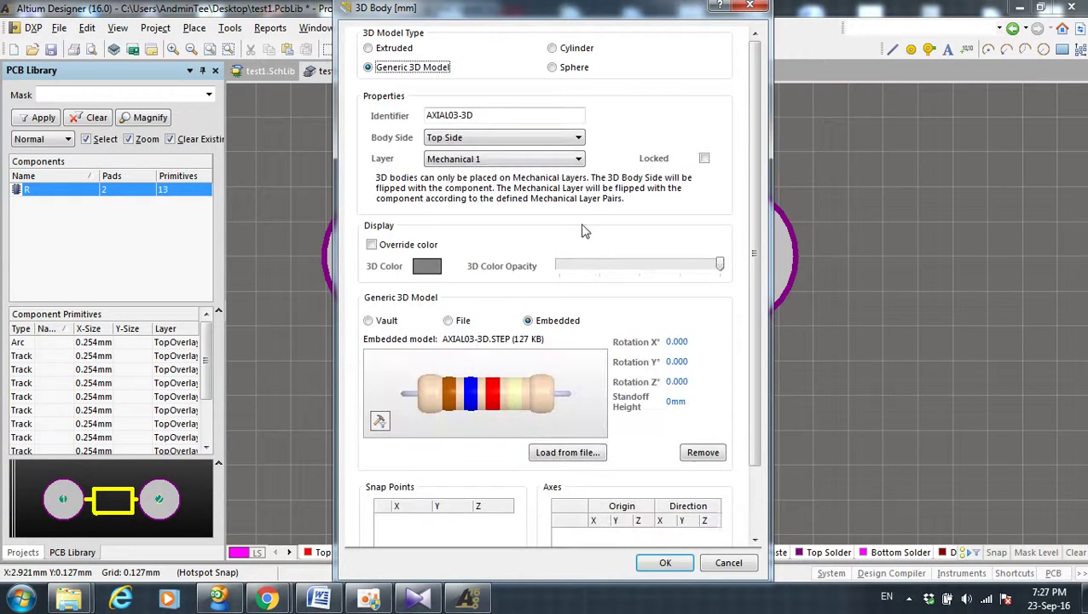
pyautogui.click(665, 564)
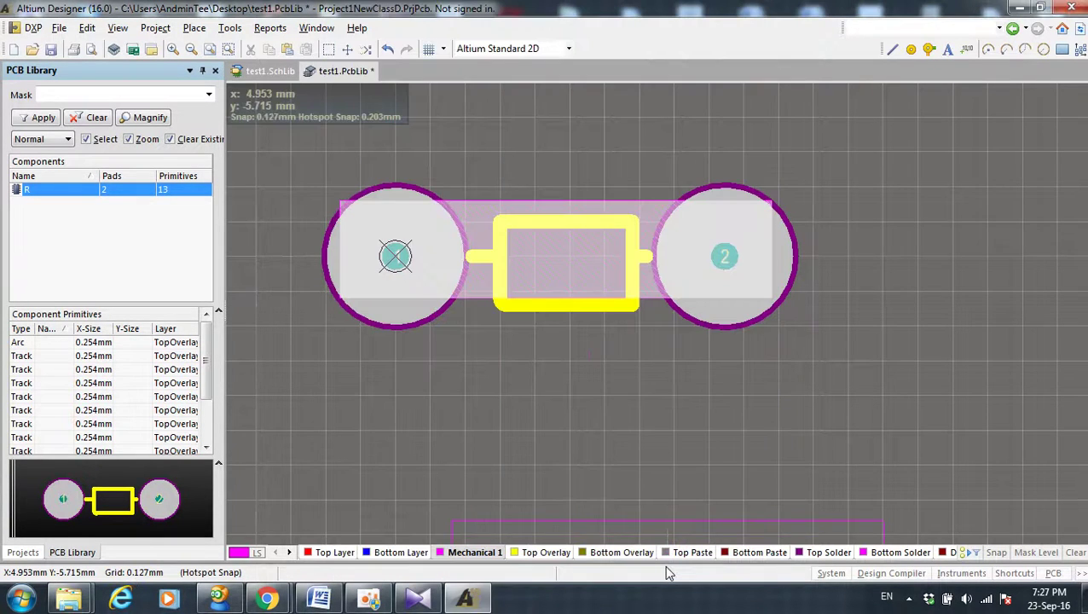
# Step: Examine the placed resistor model in the Altium 3D Black view from tilted angles
pyautogui.click(567, 48)
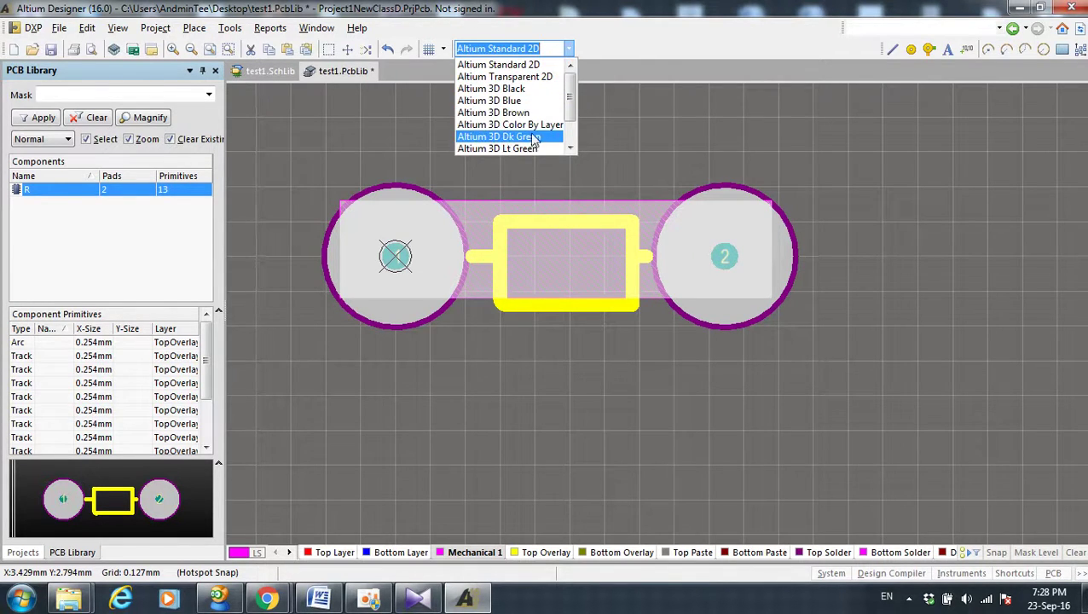
pyautogui.click(524, 91)
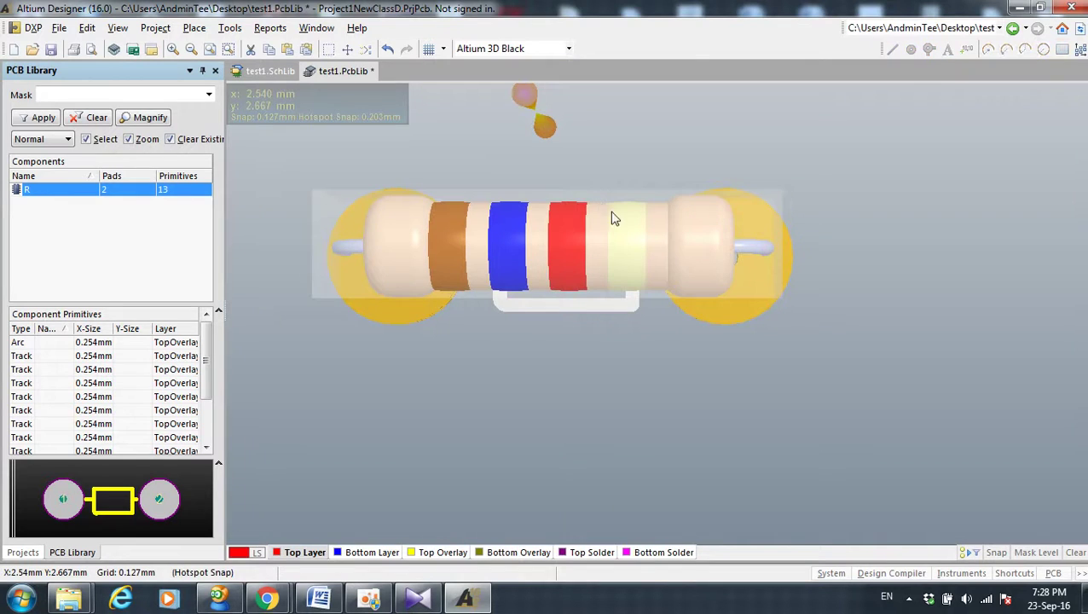
pyautogui.keyDown('shift'); pyautogui.moveTo(682, 413); pyautogui.dragTo(658, 196, button='right'); pyautogui.keyUp('shift')
pyautogui.keyDown('shift'); pyautogui.moveTo(641, 254); pyautogui.dragTo(624, 344, button='right'); pyautogui.keyUp('shift')
# Step: Flip the board and examine from the underside how the resistor leads line up with the pad holes
pyautogui.press('v')
pyautogui.press('b')
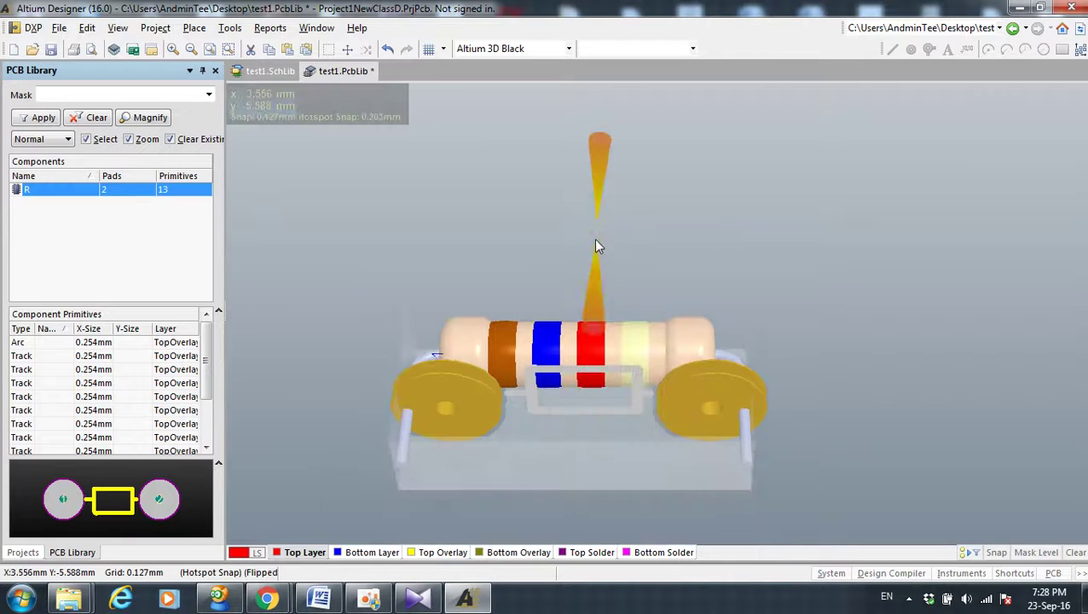
pyautogui.keyDown('shift'); pyautogui.moveTo(615, 435); pyautogui.dragTo(580, 324, button='right'); pyautogui.keyUp('shift')
pyautogui.keyDown('ctrl'); pyautogui.scroll(2, 581, 348); pyautogui.keyUp('ctrl')
pyautogui.keyDown('ctrl'); pyautogui.scroll(2, 590, 377); pyautogui.keyUp('ctrl')
pyautogui.keyDown('ctrl'); pyautogui.scroll(-2, 590, 378); pyautogui.keyUp('ctrl')
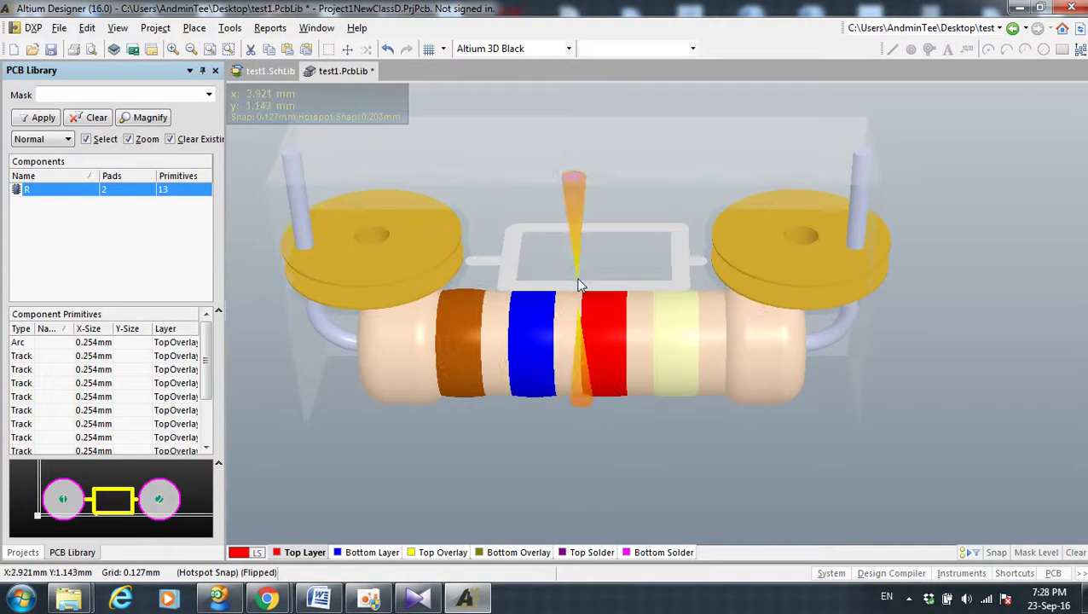
pyautogui.keyDown('ctrl'); pyautogui.scroll(2, 578, 284); pyautogui.keyUp('ctrl')
pyautogui.keyDown('shift'); pyautogui.moveTo(579, 286); pyautogui.dragTo(579, 286, button='right'); pyautogui.keyUp('shift')
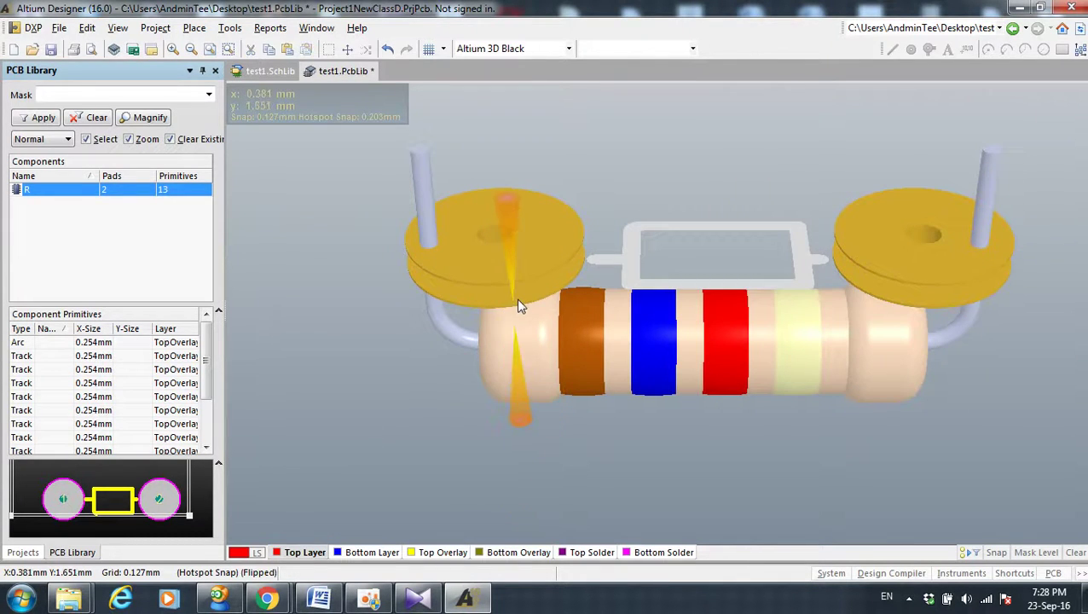
# Step: Move the 3D resistor body so that one lead passes through the hole of pad 1
pyautogui.moveTo(396, 280); pyautogui.dragTo(475, 265)
pyautogui.scroll(-3, 774, 337)
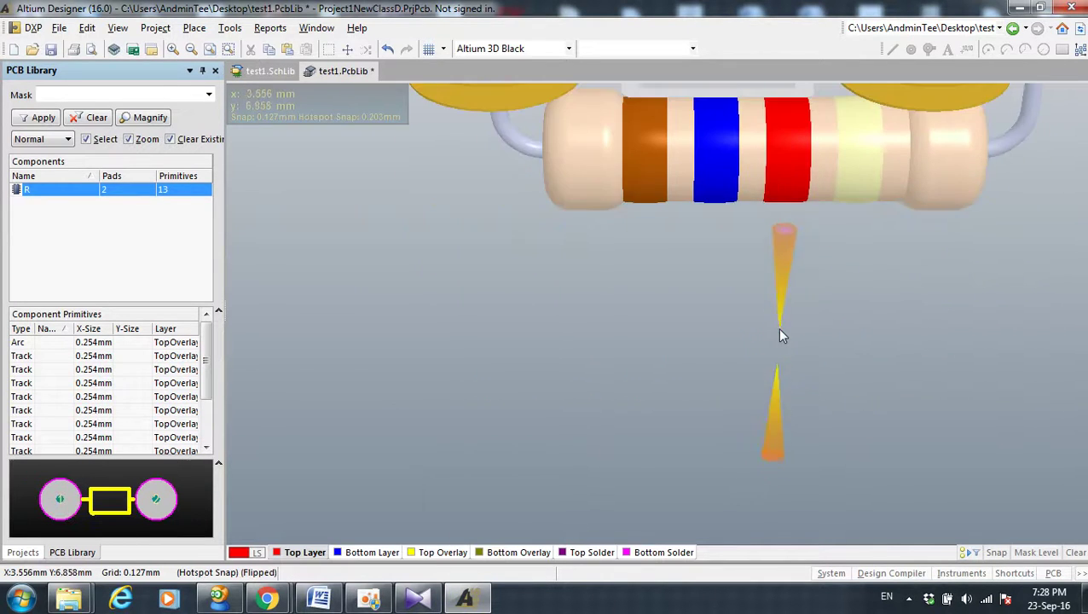
pyautogui.scroll(3, 777, 327)
pyautogui.keyDown('shift'); pyautogui.moveTo(777, 328); pyautogui.dragTo(788, 232, button='right'); pyautogui.keyUp('shift')
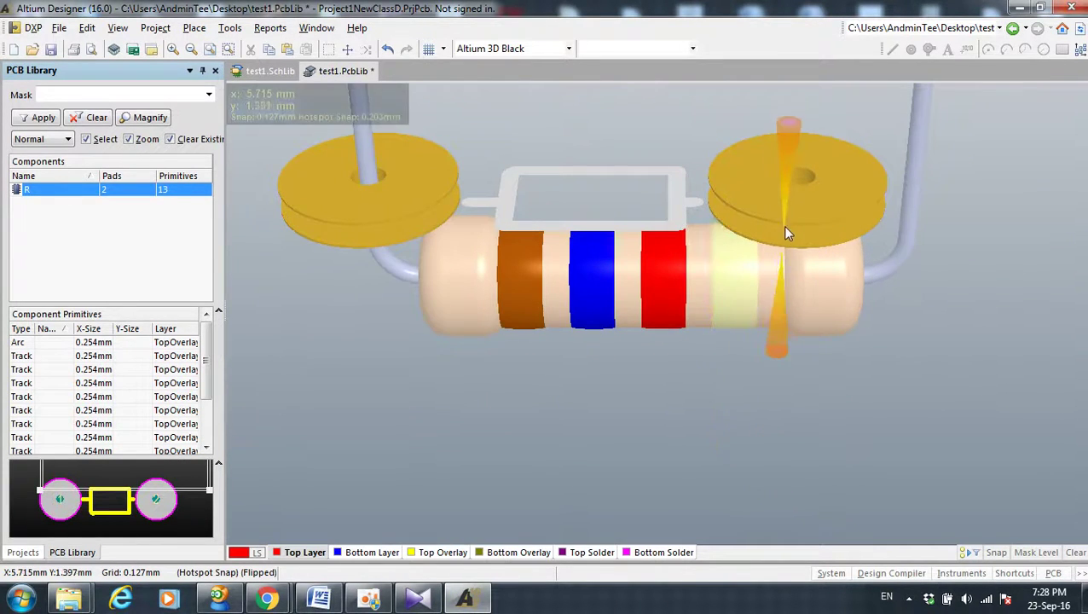
# Step: Move pad 2 outward until its hole meets the other resistor lead, and return to Altium Standard 2D
pyautogui.doubleClick(785, 228)
pyautogui.click(750, 7)
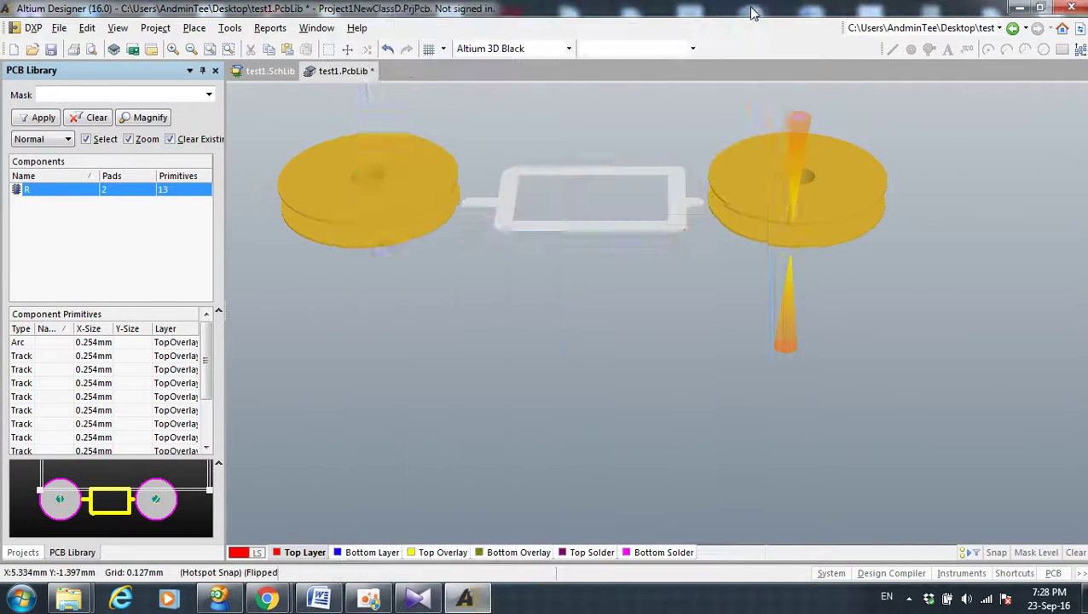
pyautogui.moveTo(842, 198); pyautogui.dragTo(935, 204)
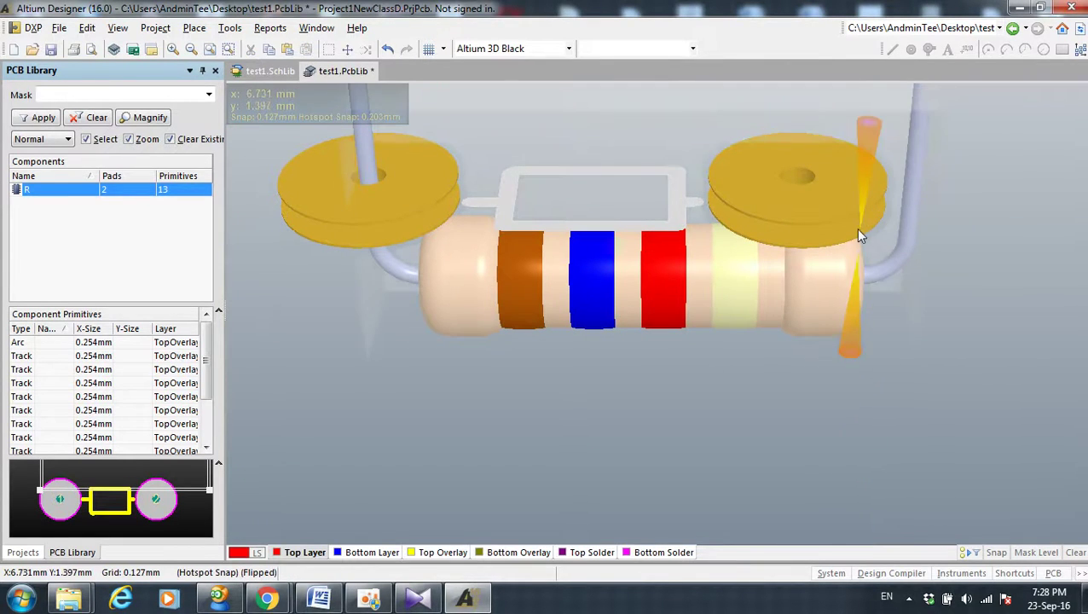
pyautogui.moveTo(814, 185)
pyautogui.mouseDown()
pyautogui.moveTo(849, 88)
pyautogui.moveTo(890, 114)
pyautogui.moveTo(894, 177)
pyautogui.moveTo(945, 218)
pyautogui.moveTo(926, 224)
pyautogui.mouseUp()
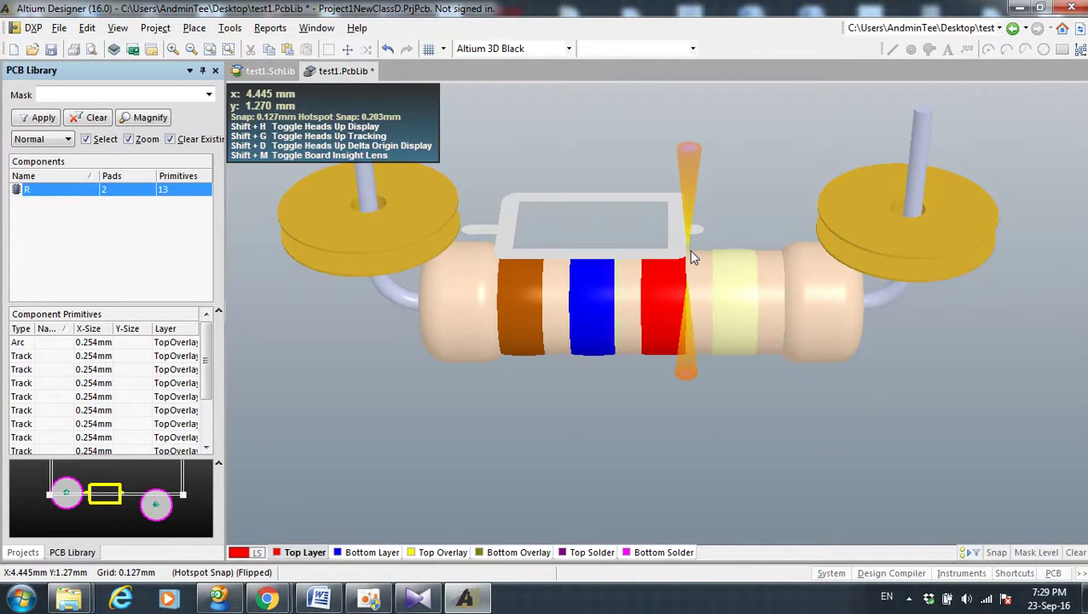
pyautogui.click(568, 49)
pyautogui.click(544, 66)
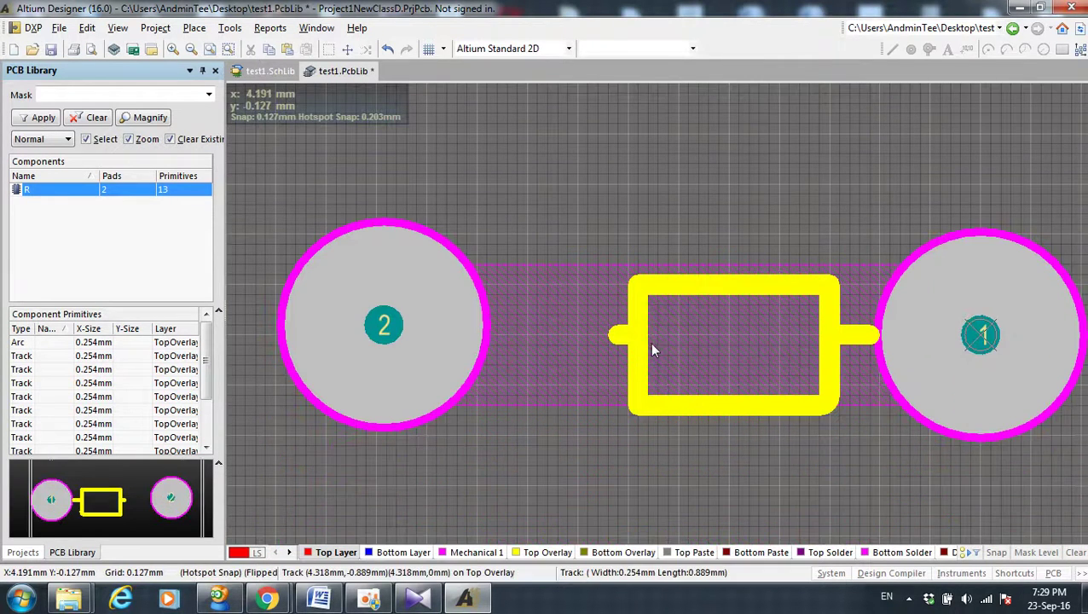
# Step: Delete the two overlapping lower tracks on the side of the overlay outline facing pad 2
pyautogui.click(633, 341)
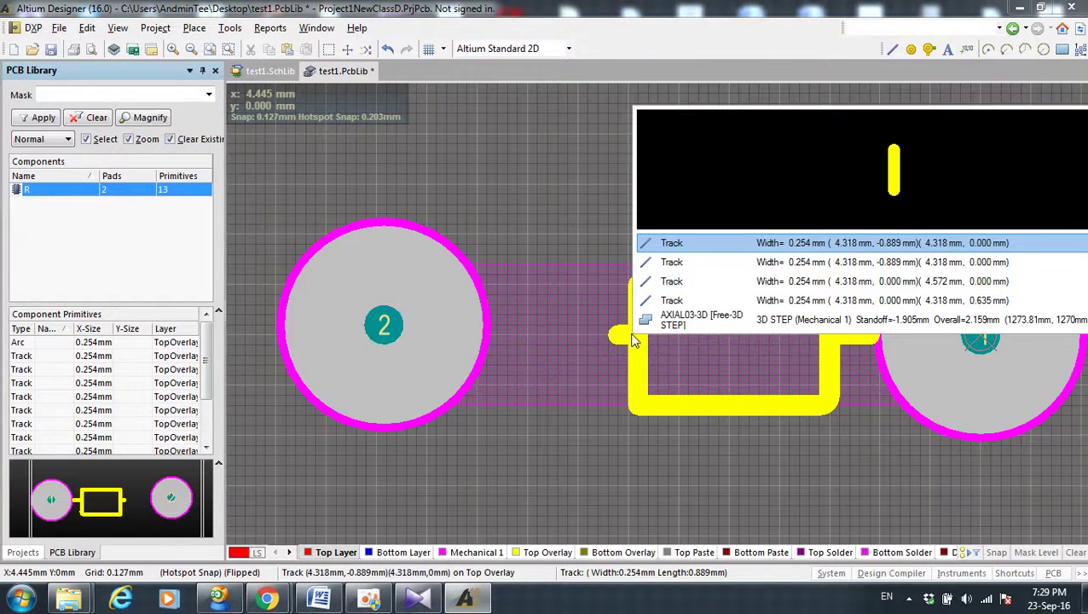
pyautogui.click(729, 263)
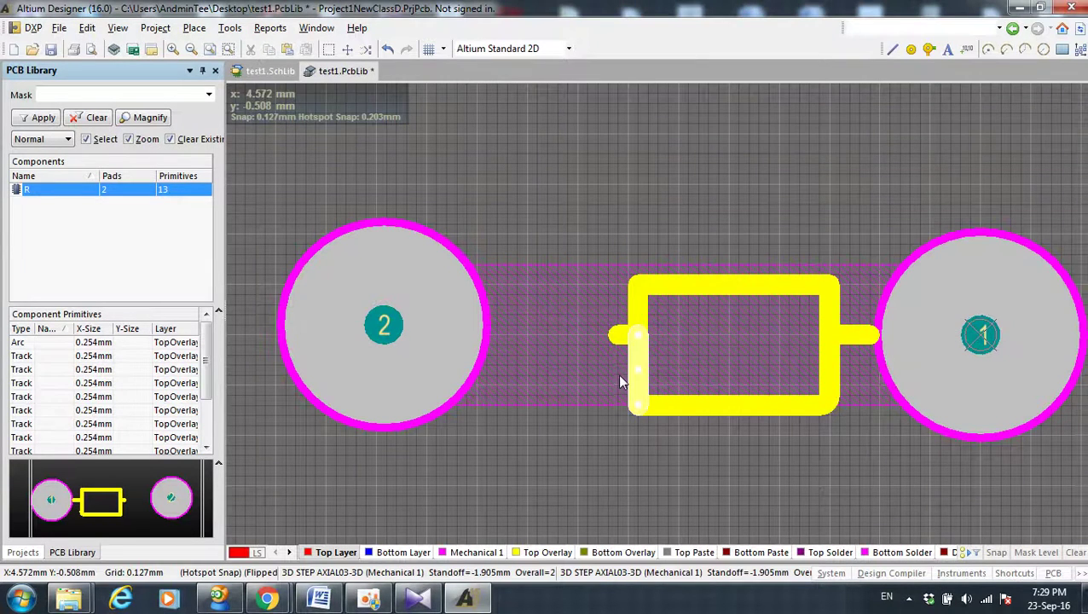
pyautogui.press('Delete')
pyautogui.click(639, 337)
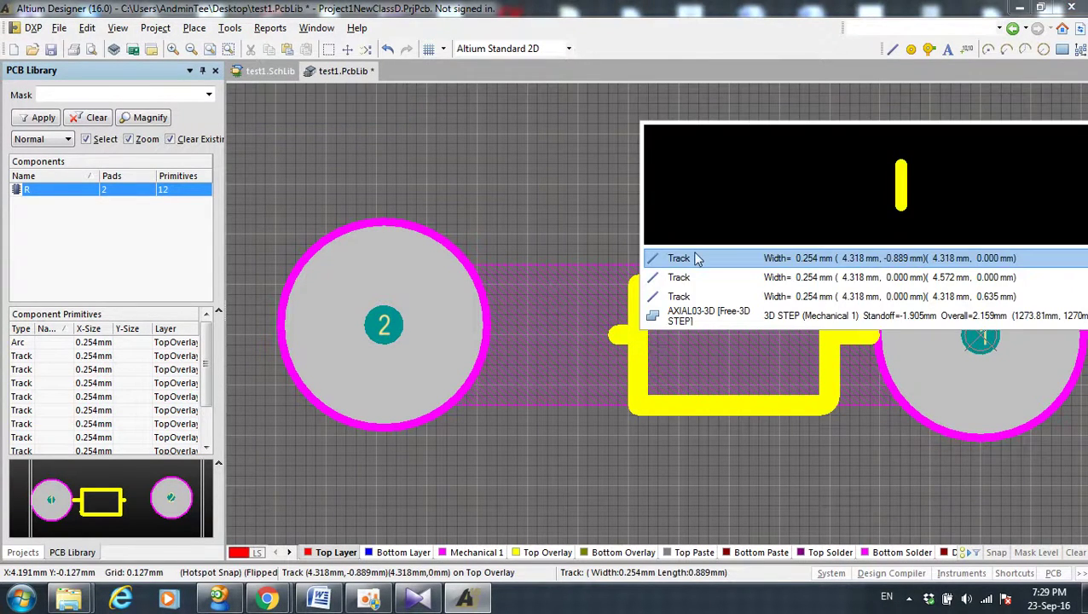
pyautogui.click(695, 258)
pyautogui.press('Delete')
# Step: Delete the remaining upper track of the outline's side facing pad 2 and the short lead track beside it
pyautogui.click(633, 328)
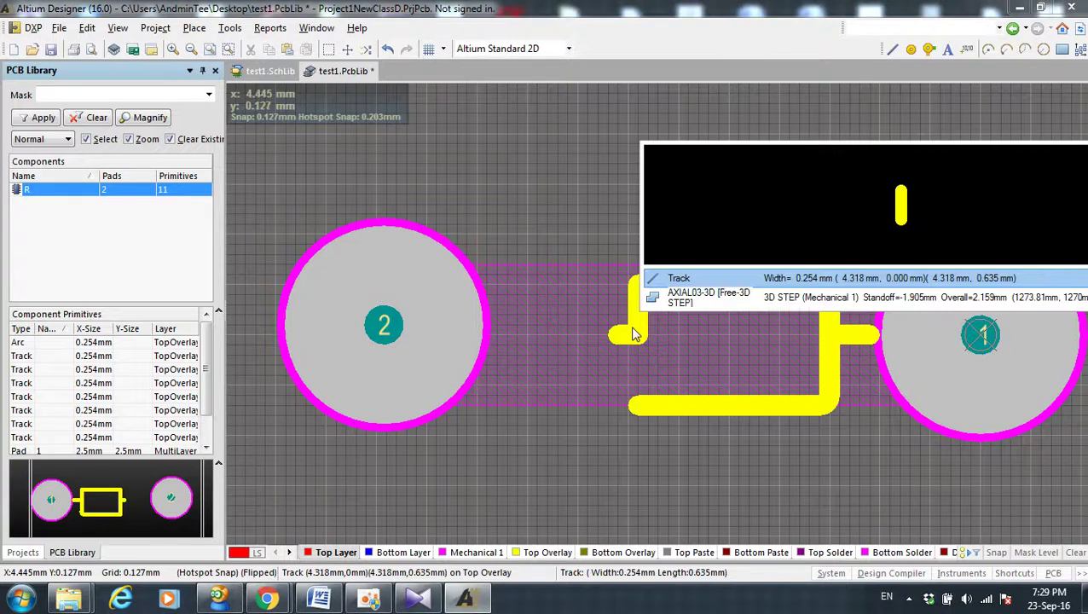
pyautogui.click(624, 340)
pyautogui.press('Delete')
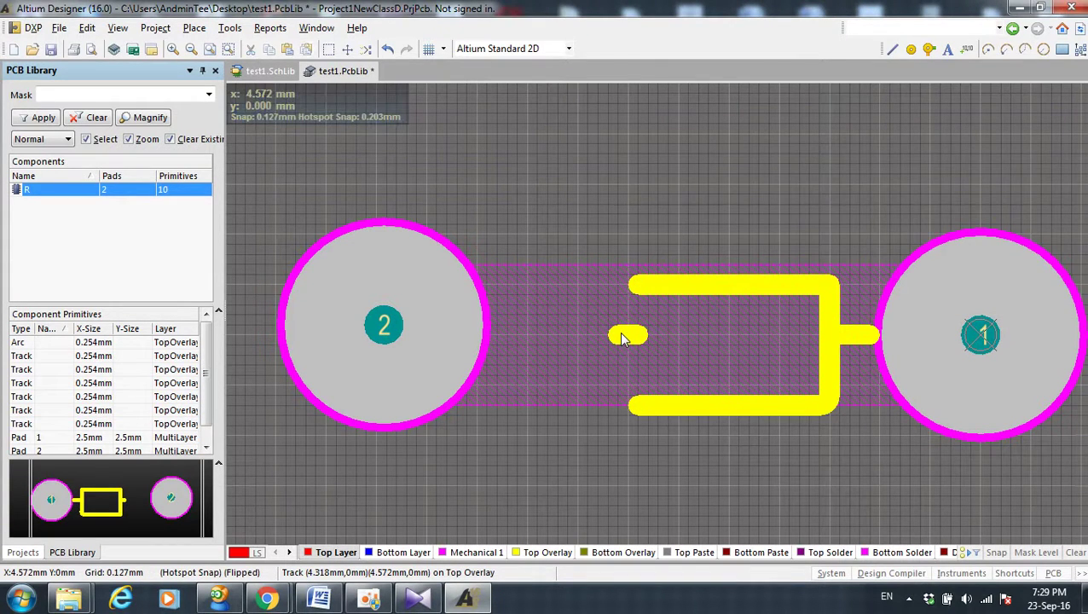
pyautogui.click(622, 340)
pyautogui.click(657, 299)
pyautogui.press('Delete')
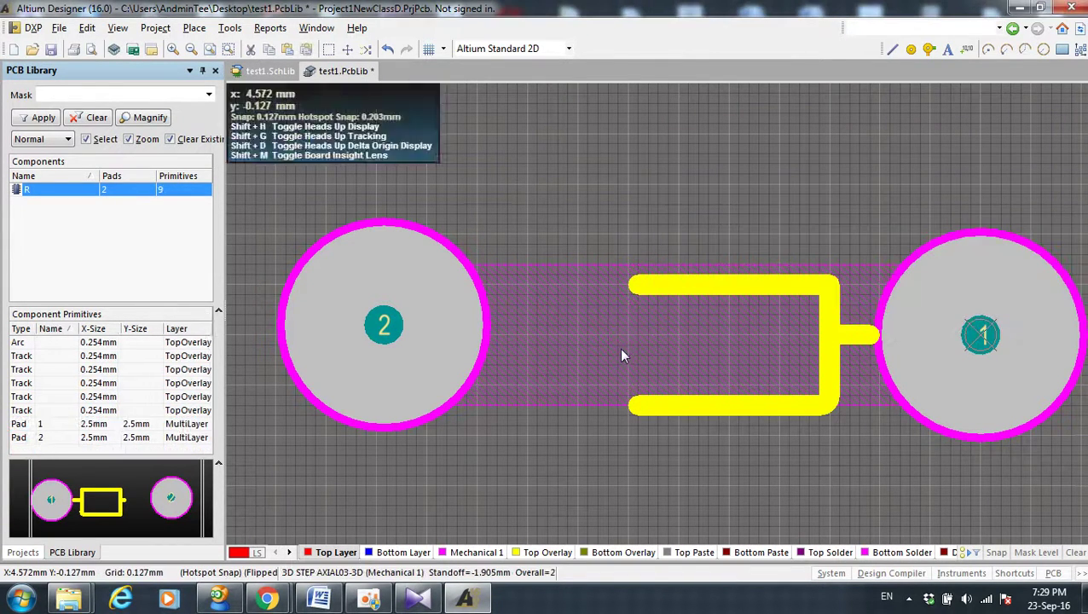
pyautogui.click(893, 48)
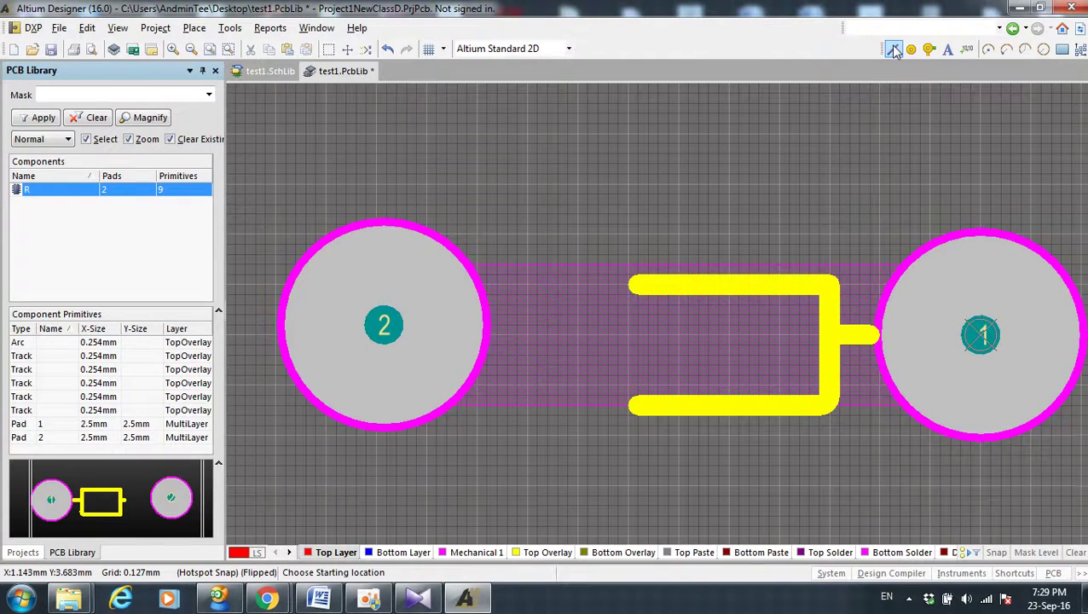
pyautogui.click(628, 286)
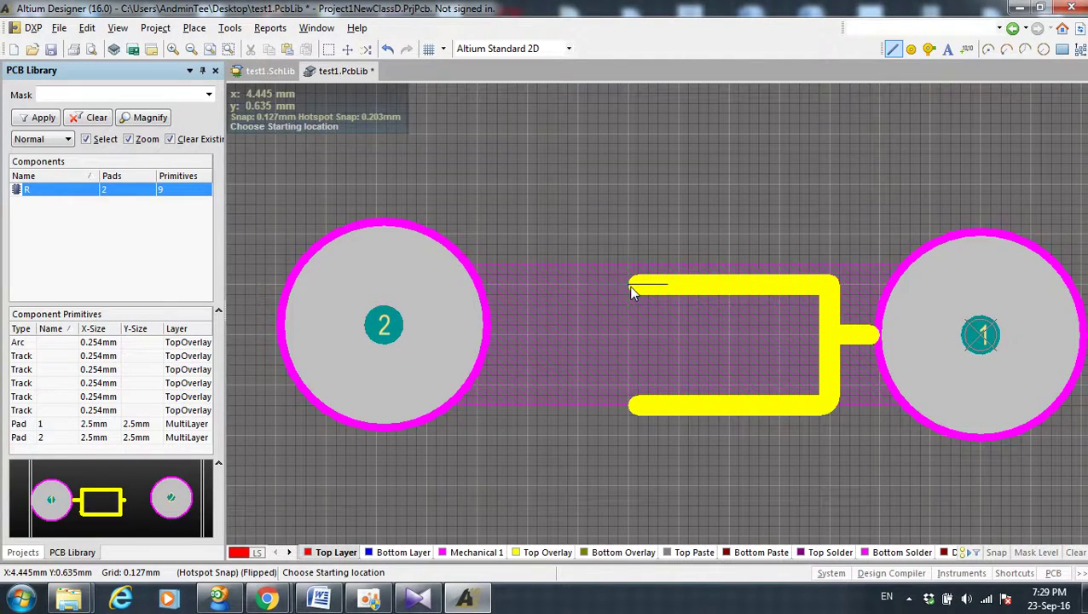
pyautogui.rightClick(515, 284)
pyautogui.rightClick(515, 282)
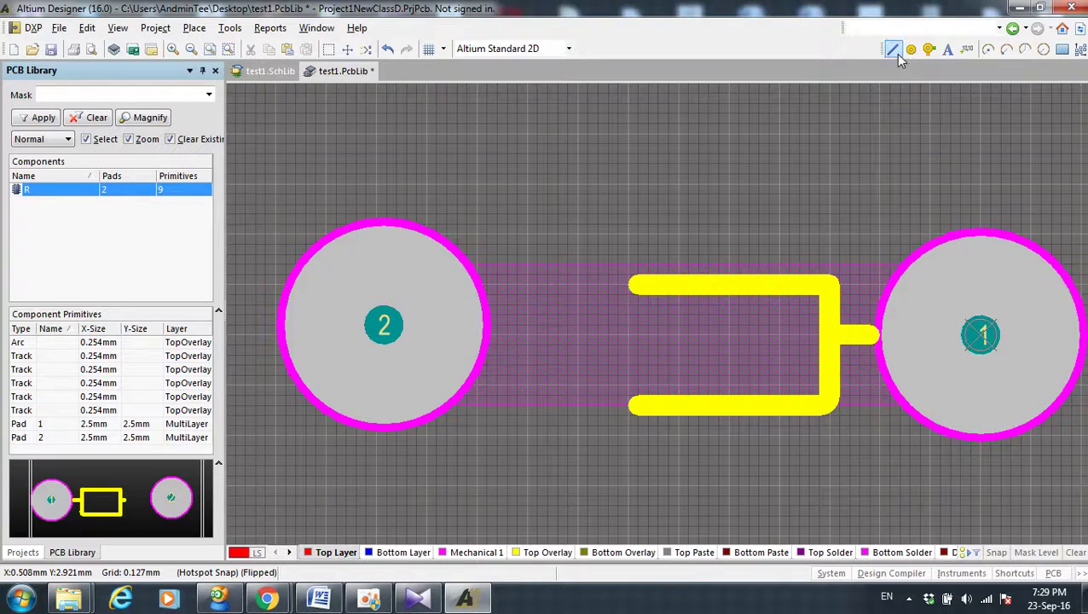
# Step: Start drawing a new line to extend the open overlay outline towards pad 2
pyautogui.scroll(-5, 623, 329)
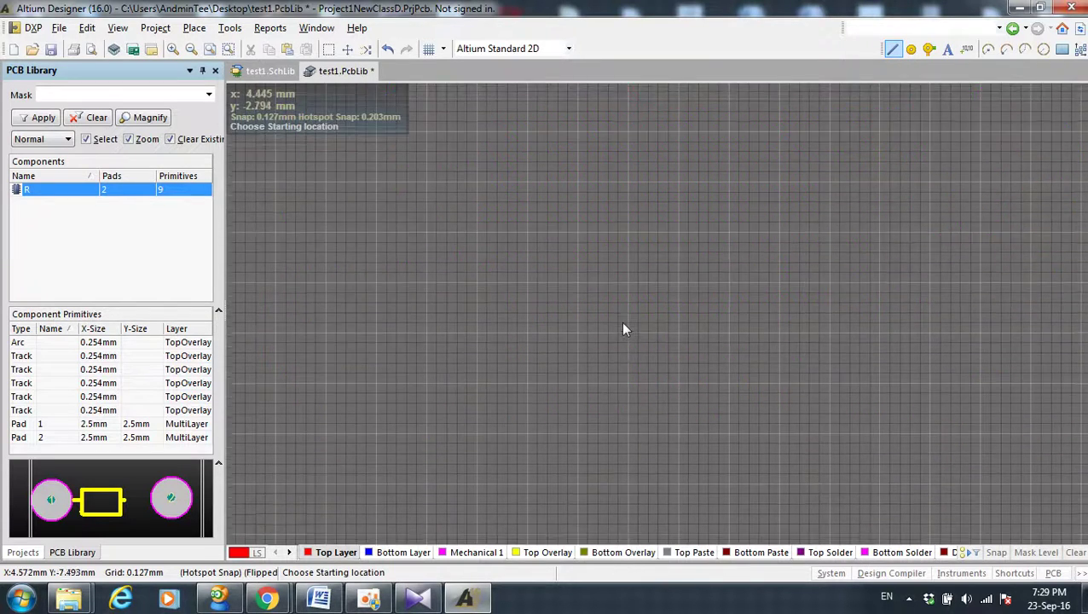